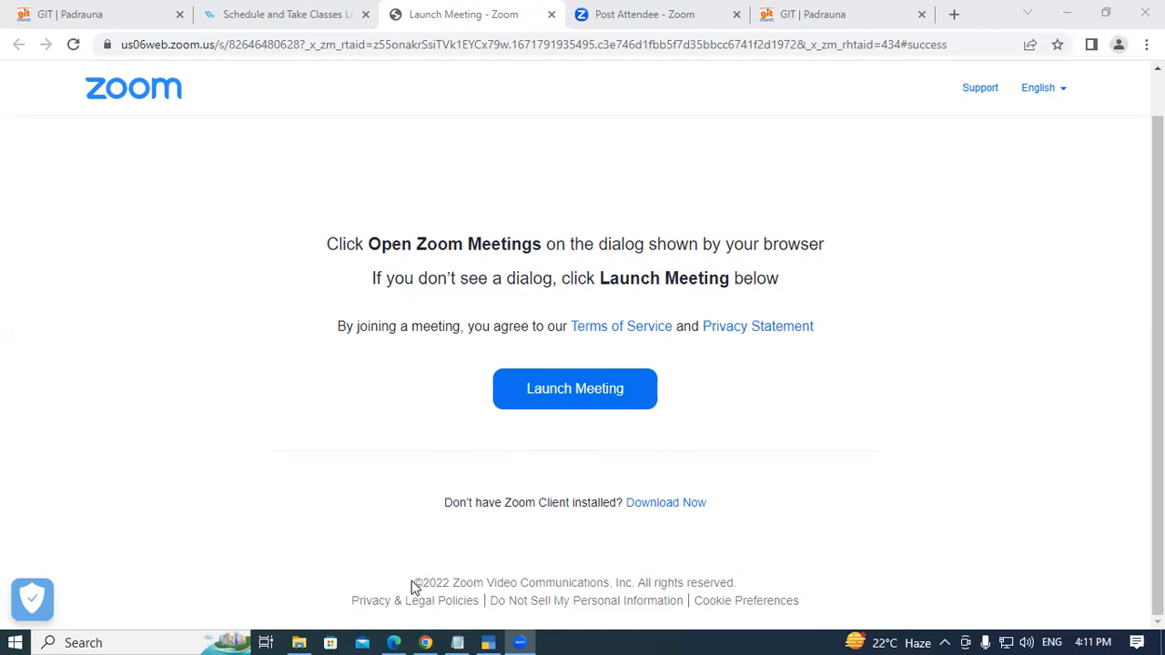
- Switch to the accounting PDF and read the Ledger definition on page 26
{"action": "left_click", "coordinate": [396, 639]}
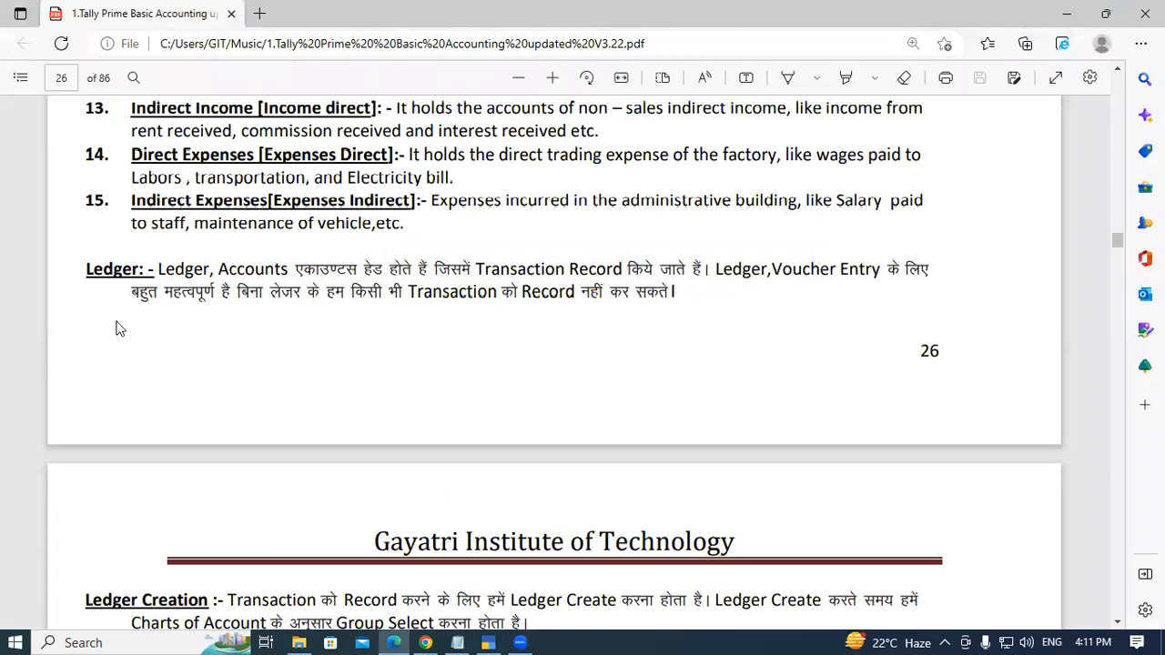
{"action": "left_click_drag", "start_coordinate": [83, 269], "coordinate": [130, 265]}
{"action": "left_click", "coordinate": [130, 266]}
{"action": "left_click_drag", "start_coordinate": [158, 266], "coordinate": [264, 269]}
{"action": "left_click", "coordinate": [417, 270]}
{"action": "scroll", "coordinate": [532, 300], "scroll_direction": "down", "scroll_amount": 3}
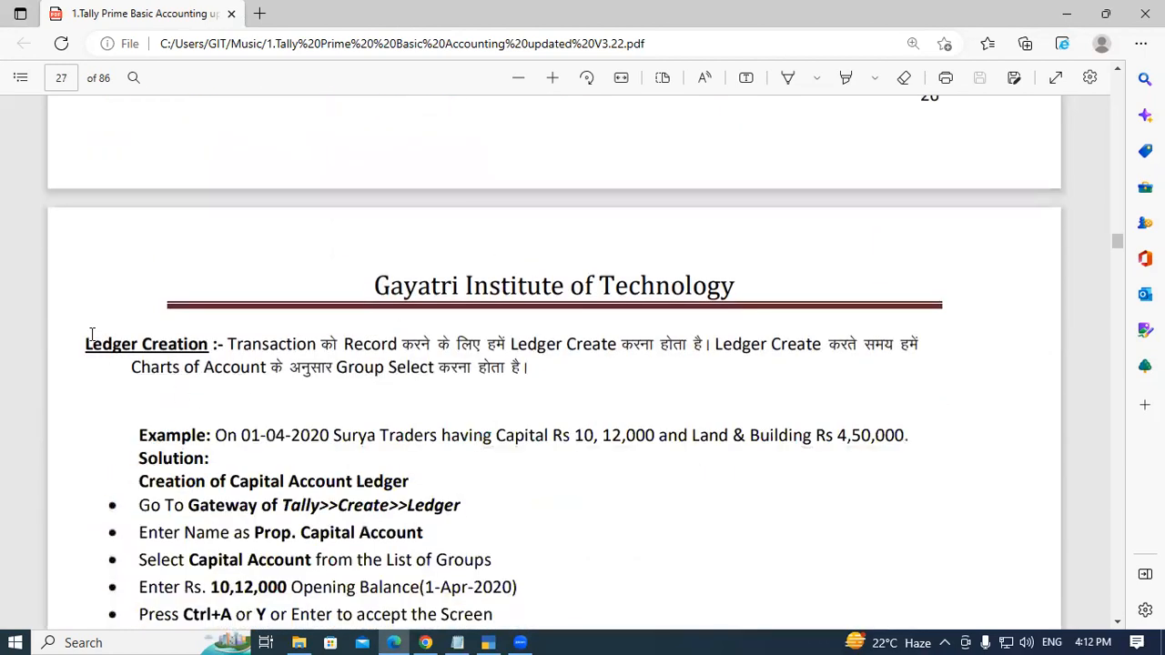
- Read the Surya Traders ledger creation example, highlighting its date, company, capital and Land & Building amounts
{"action": "left_click_drag", "start_coordinate": [83, 343], "coordinate": [168, 344]}
{"action": "left_click", "coordinate": [167, 344]}
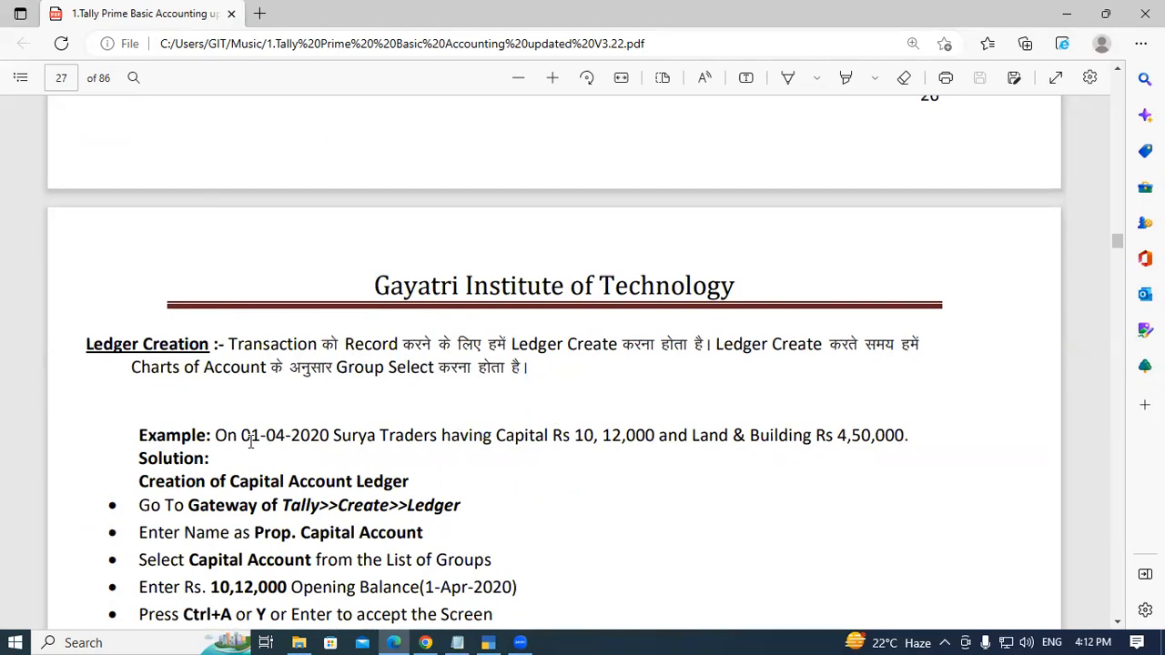
{"action": "double_click", "coordinate": [185, 433]}
{"action": "left_click", "coordinate": [219, 435]}
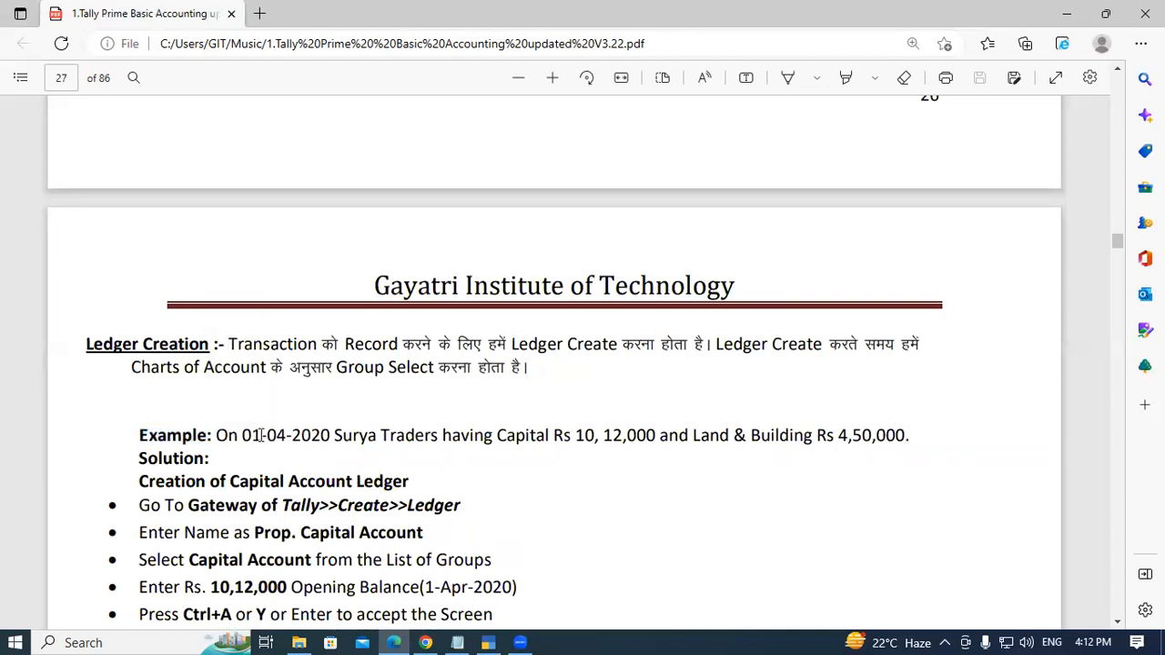
{"action": "scroll", "coordinate": [259, 435], "scroll_direction": "down", "scroll_amount": 1}
{"action": "left_click_drag", "start_coordinate": [244, 352], "coordinate": [293, 351]}
{"action": "left_click", "coordinate": [293, 350]}
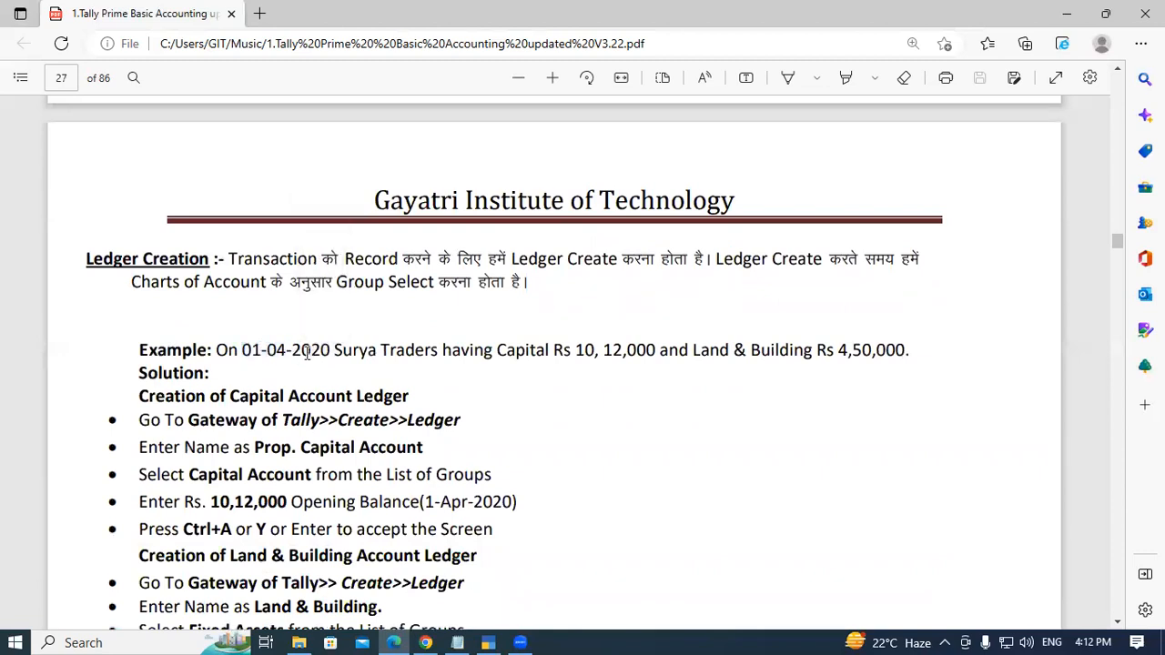
{"action": "left_click_drag", "start_coordinate": [335, 352], "coordinate": [419, 355]}
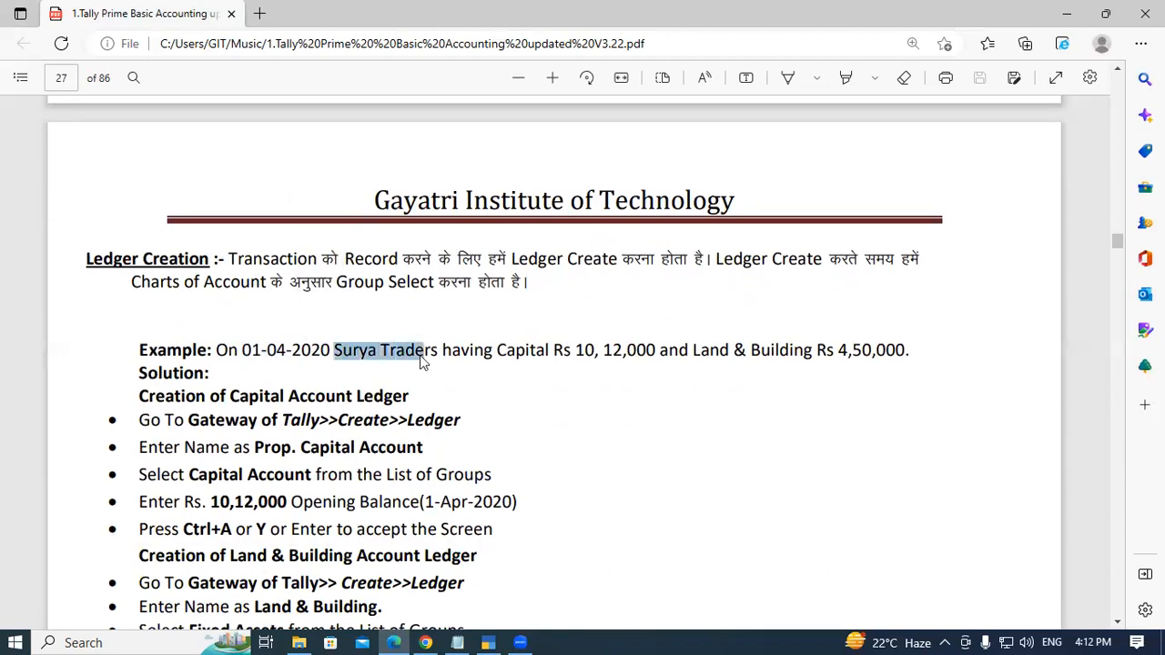
{"action": "left_click", "coordinate": [433, 355]}
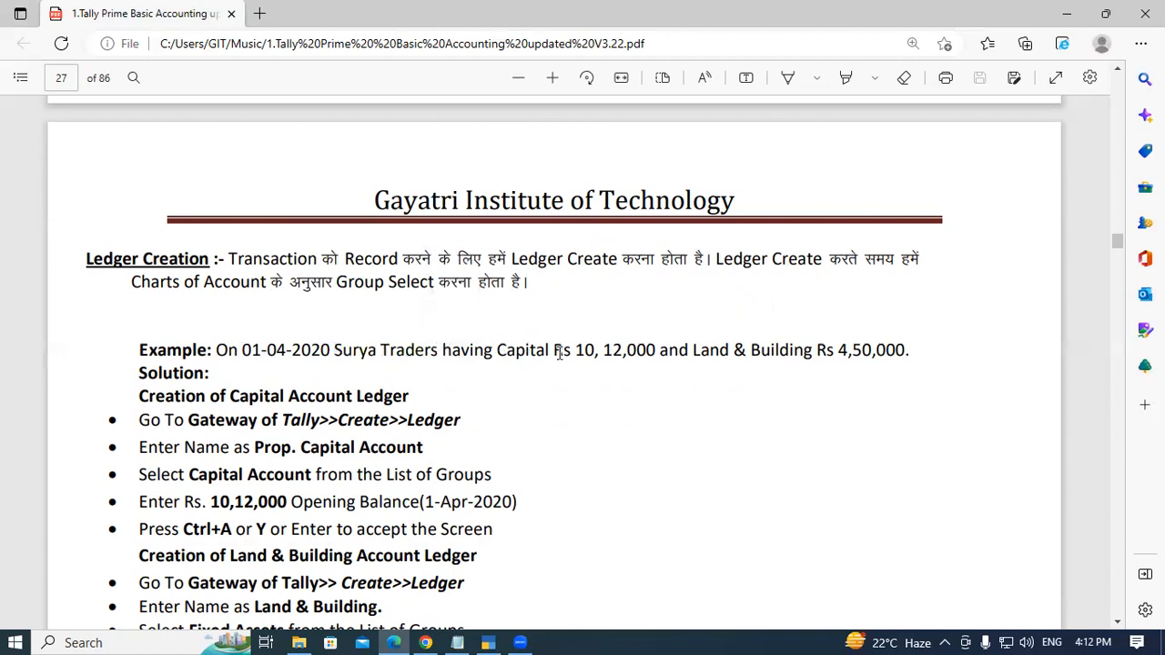
{"action": "left_click_drag", "start_coordinate": [563, 351], "coordinate": [647, 349]}
{"action": "left_click", "coordinate": [682, 349]}
{"action": "left_click_drag", "start_coordinate": [837, 351], "coordinate": [908, 351]}
{"action": "left_click", "coordinate": [913, 353]}
{"action": "left_click_drag", "start_coordinate": [498, 350], "coordinate": [561, 353]}
{"action": "left_click", "coordinate": [626, 401]}
{"action": "left_click_drag", "start_coordinate": [693, 351], "coordinate": [809, 355]}
{"action": "left_click", "coordinate": [809, 355]}
{"action": "left_click_drag", "start_coordinate": [142, 398], "coordinate": [414, 401]}
{"action": "left_click", "coordinate": [414, 400]}
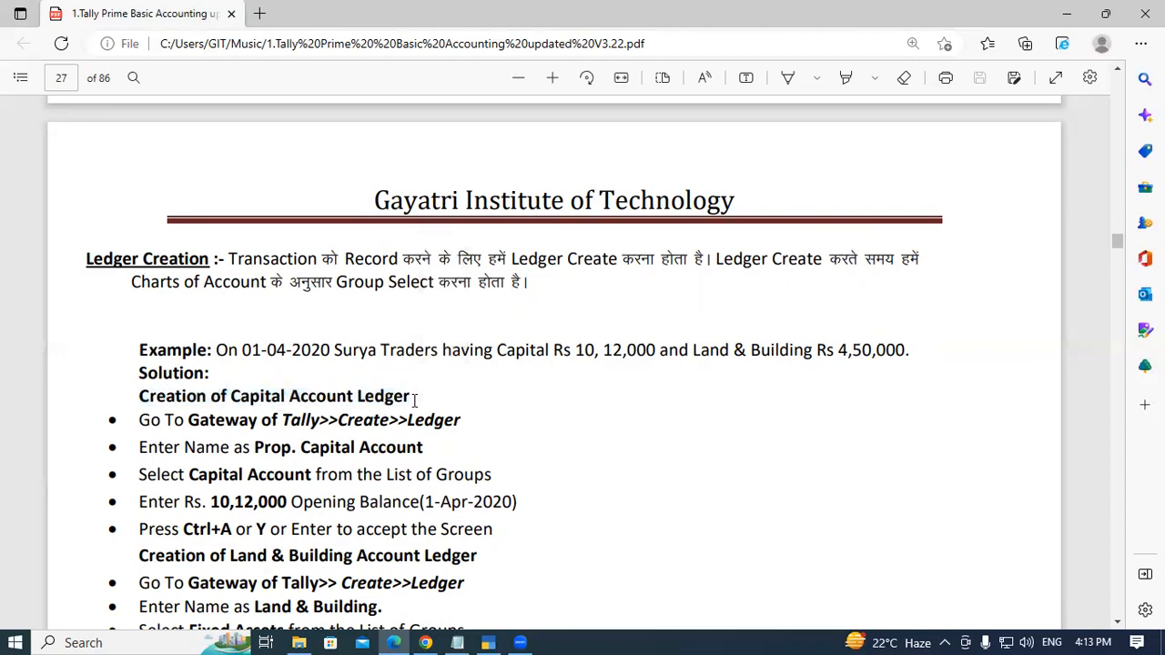
- Read the solution steps for creating the Prop. Capital Account ledger
{"action": "scroll", "coordinate": [191, 423], "scroll_direction": "down", "scroll_amount": 1}
{"action": "left_click_drag", "start_coordinate": [186, 335], "coordinate": [474, 338]}
{"action": "left_click", "coordinate": [319, 335]}
{"action": "left_click", "coordinate": [393, 335]}
{"action": "left_click", "coordinate": [474, 337]}
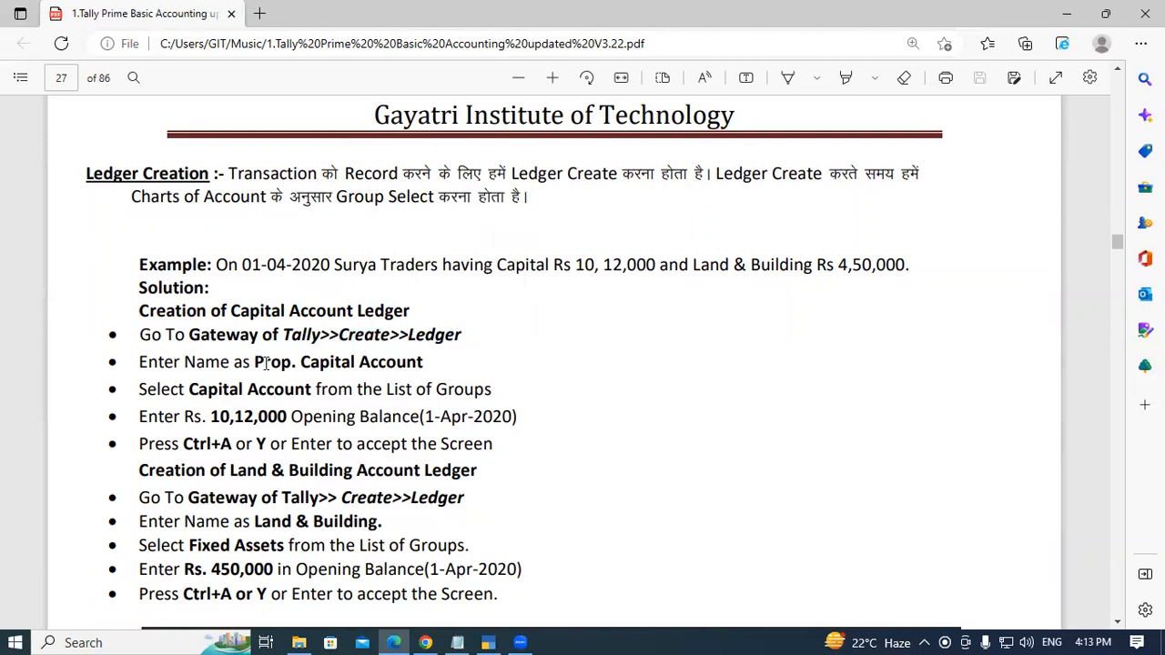
{"action": "left_click_drag", "start_coordinate": [256, 361], "coordinate": [424, 362]}
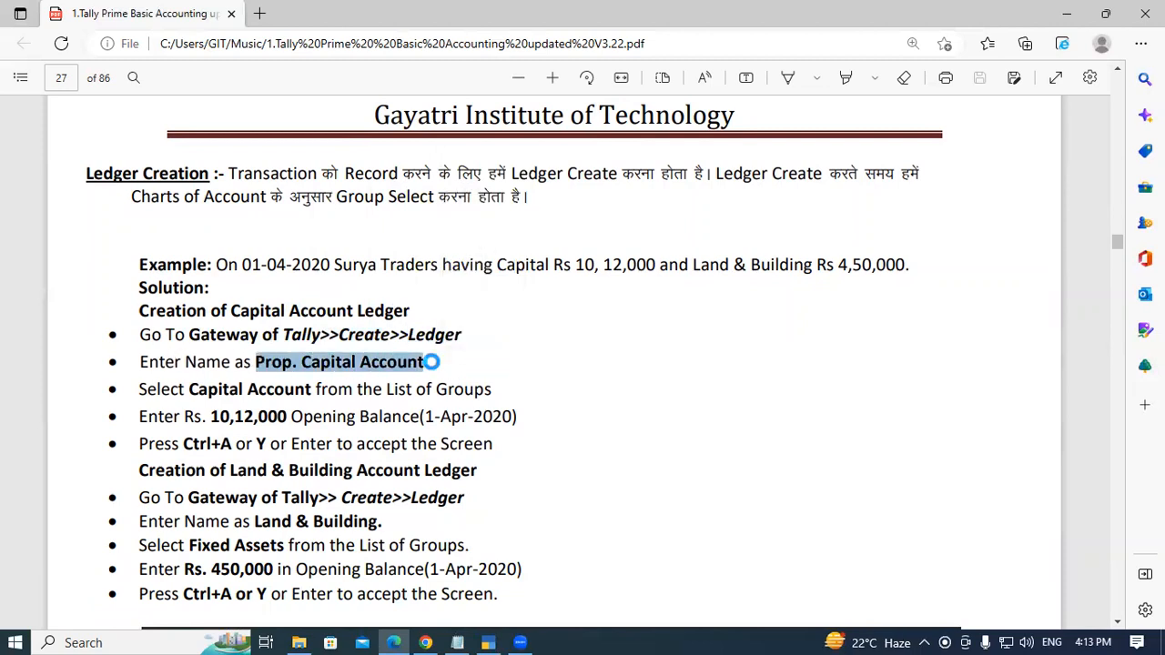
{"action": "left_click", "coordinate": [424, 362]}
{"action": "left_click_drag", "start_coordinate": [189, 389], "coordinate": [312, 391]}
{"action": "left_click", "coordinate": [312, 390]}
{"action": "left_click_drag", "start_coordinate": [211, 417], "coordinate": [289, 417]}
{"action": "left_click", "coordinate": [290, 417]}
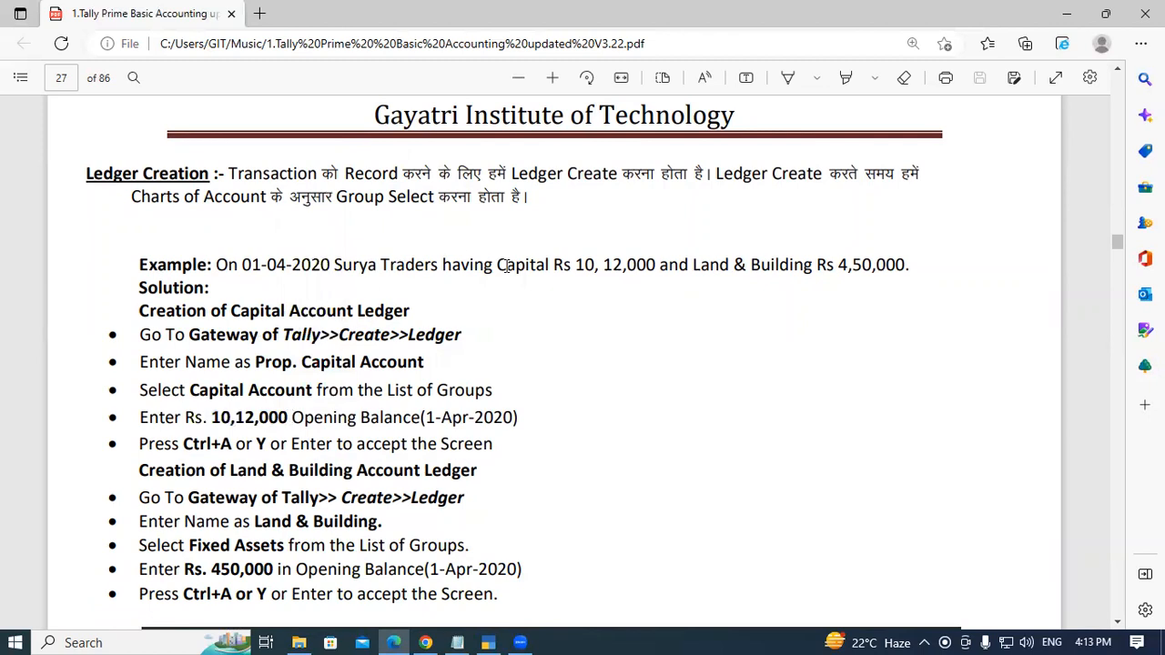
- Review the Capital and Land & Building items in the example sentence and the steps below it
{"action": "left_click_drag", "start_coordinate": [504, 264], "coordinate": [591, 258]}
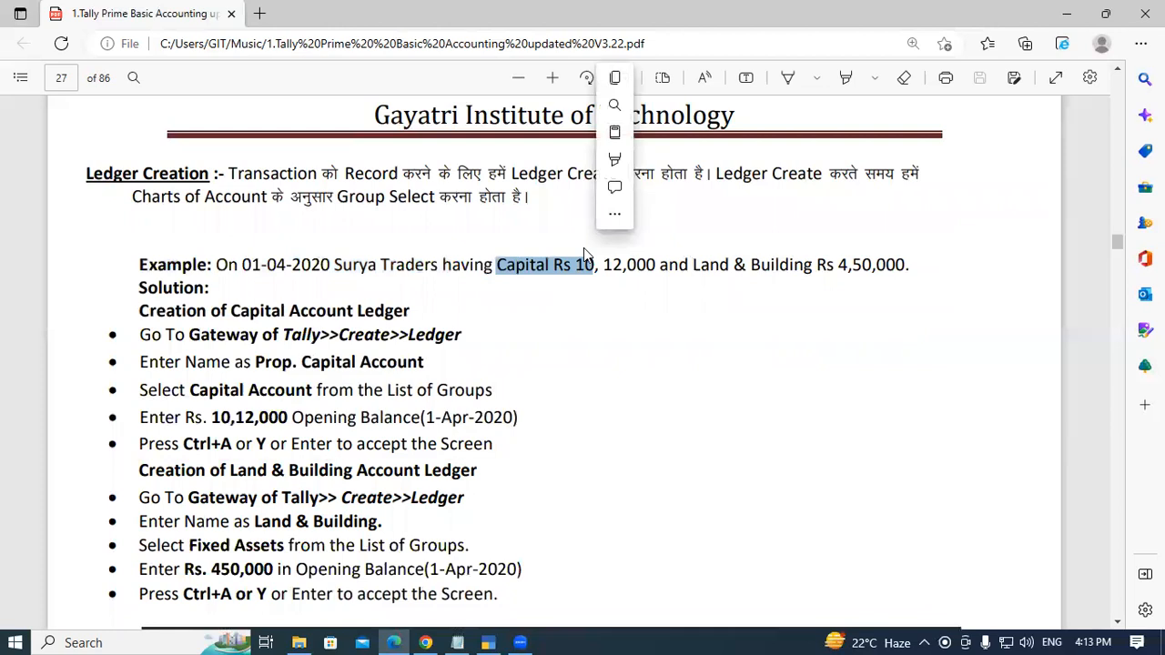
{"action": "left_click", "coordinate": [720, 273]}
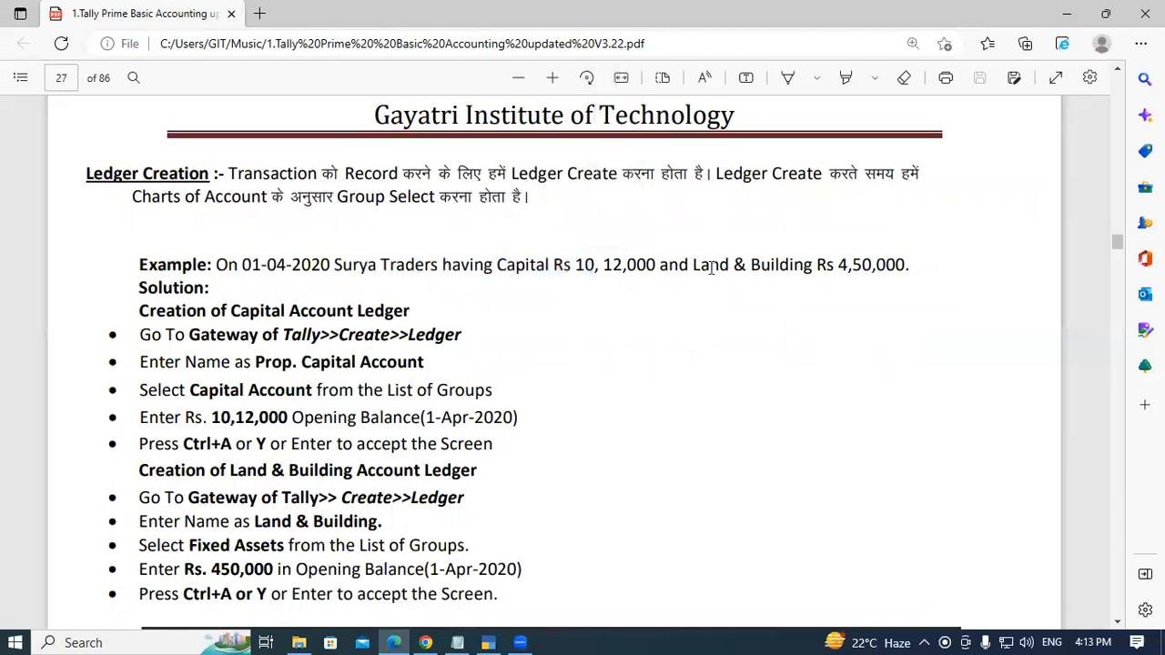
{"action": "left_click_drag", "start_coordinate": [694, 264], "coordinate": [810, 268]}
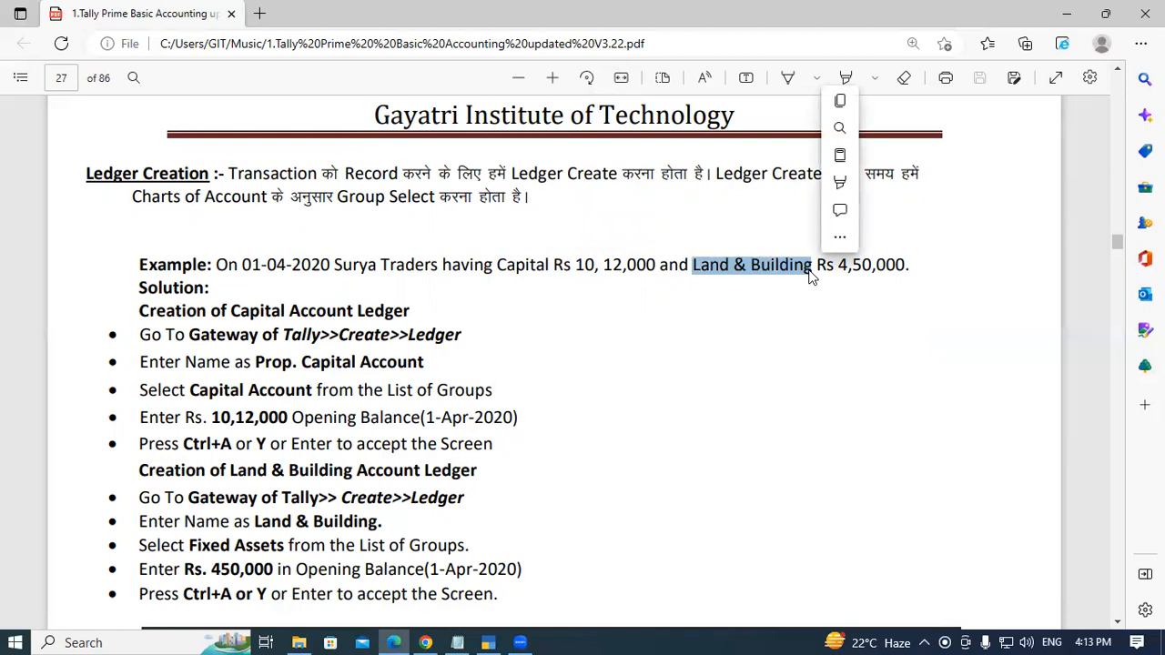
{"action": "left_click", "coordinate": [519, 276]}
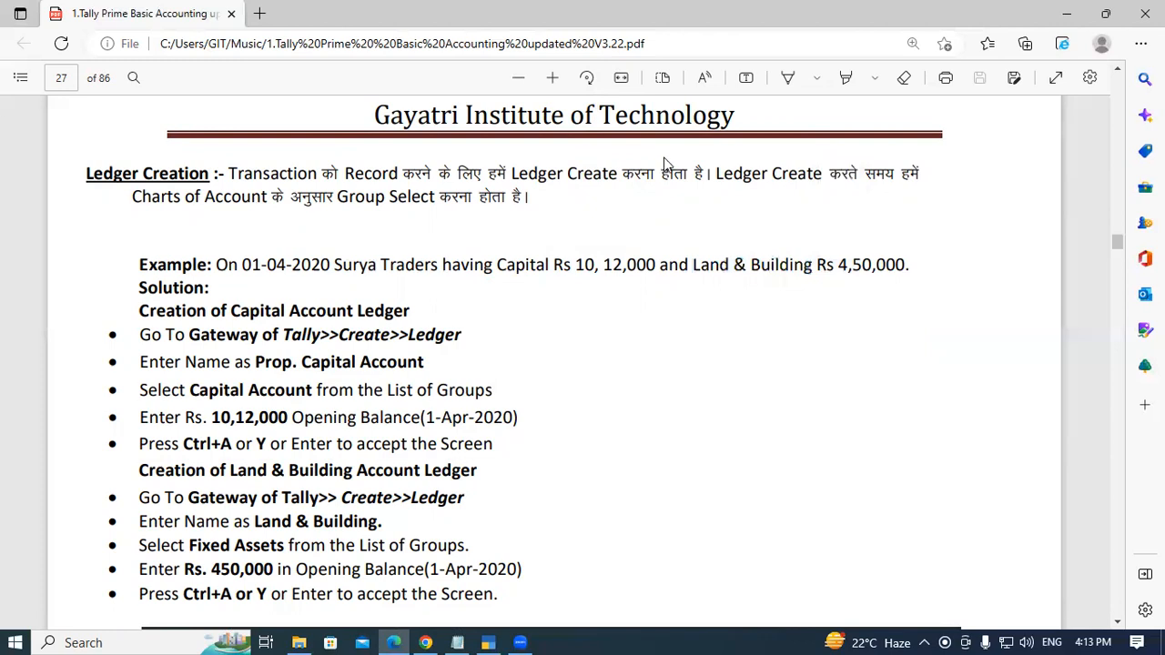
{"action": "left_click_drag", "start_coordinate": [496, 266], "coordinate": [551, 264]}
{"action": "left_click", "coordinate": [551, 261]}
{"action": "left_click_drag", "start_coordinate": [703, 264], "coordinate": [806, 263]}
{"action": "left_click", "coordinate": [806, 263]}
{"action": "left_click_drag", "start_coordinate": [497, 265], "coordinate": [557, 262]}
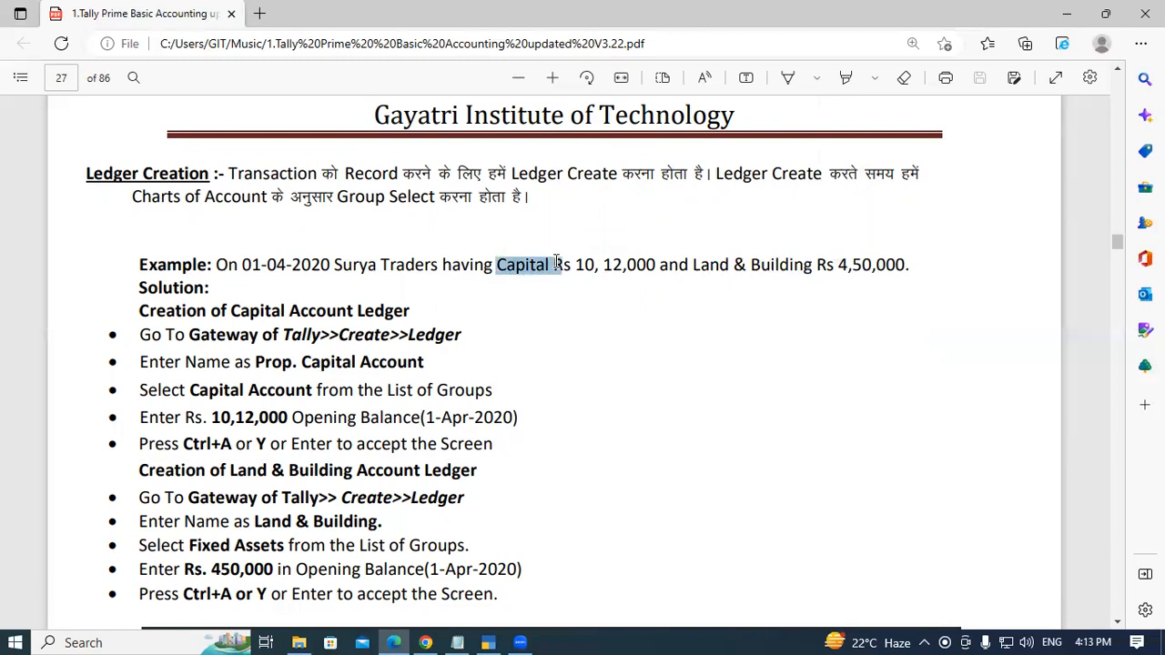
{"action": "left_click", "coordinate": [678, 370]}
{"action": "left_click_drag", "start_coordinate": [694, 265], "coordinate": [815, 264]}
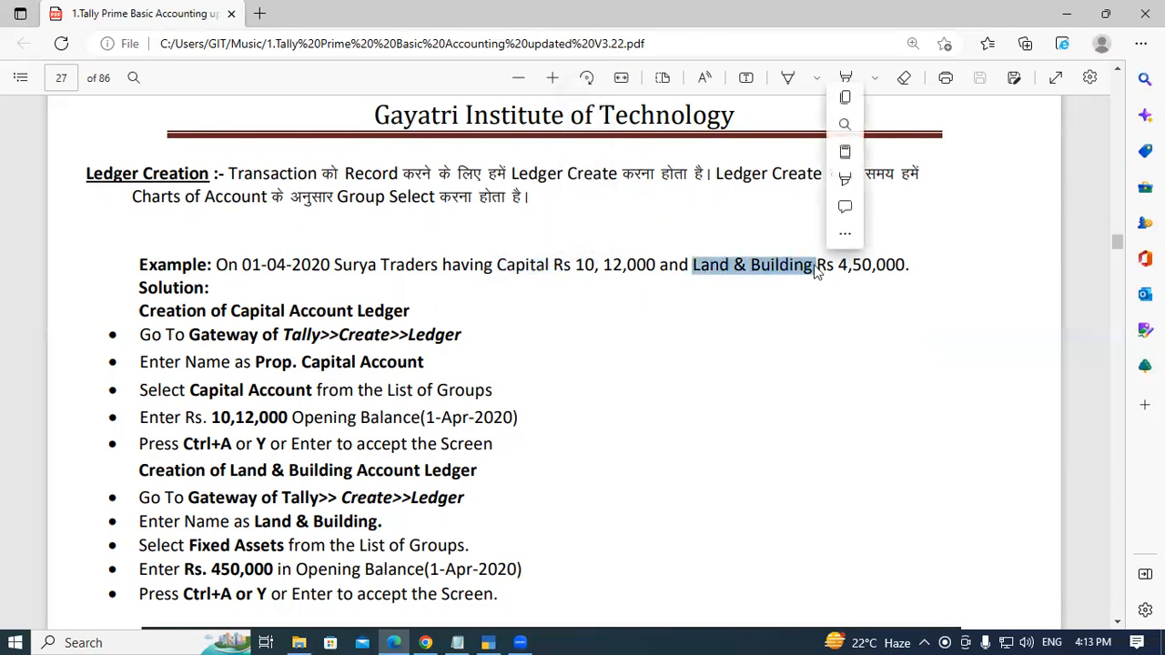
{"action": "left_click", "coordinate": [817, 265]}
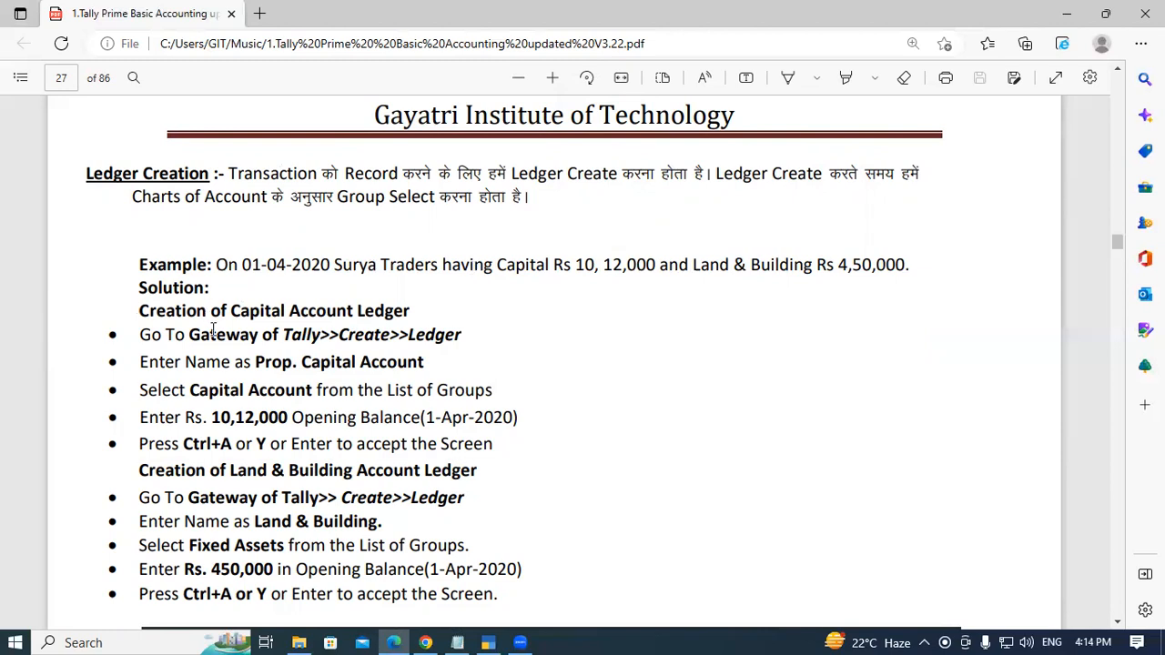
{"action": "scroll", "coordinate": [219, 348], "scroll_direction": "down", "scroll_amount": 2}
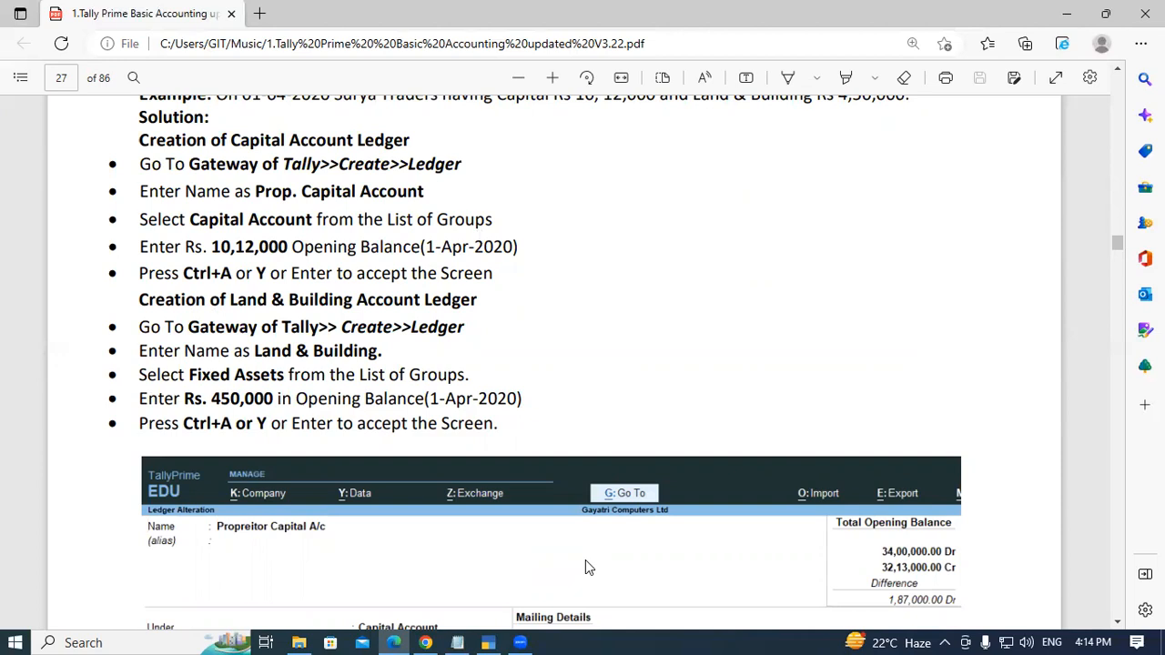
- Switch to TallyPrime and close the GSTR-1 report to return to the Gateway of Tally
{"action": "left_click", "coordinate": [490, 638]}
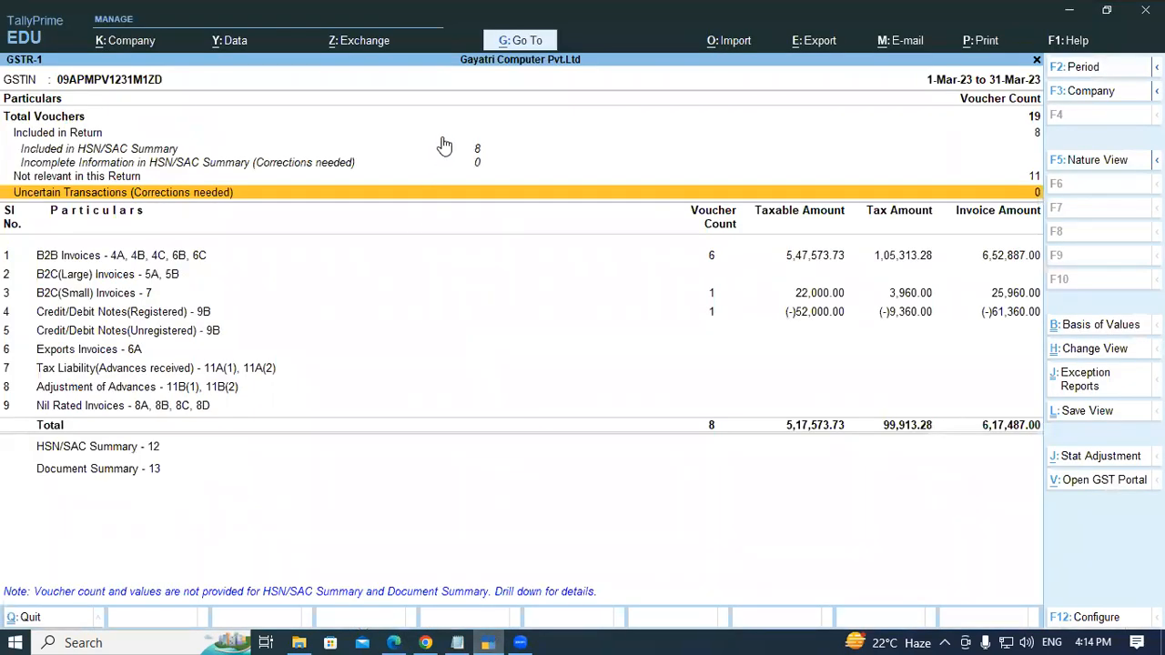
{"action": "key", "text": "Escape"}
{"action": "key", "text": "Escape"}
{"action": "key", "text": "Escape"}
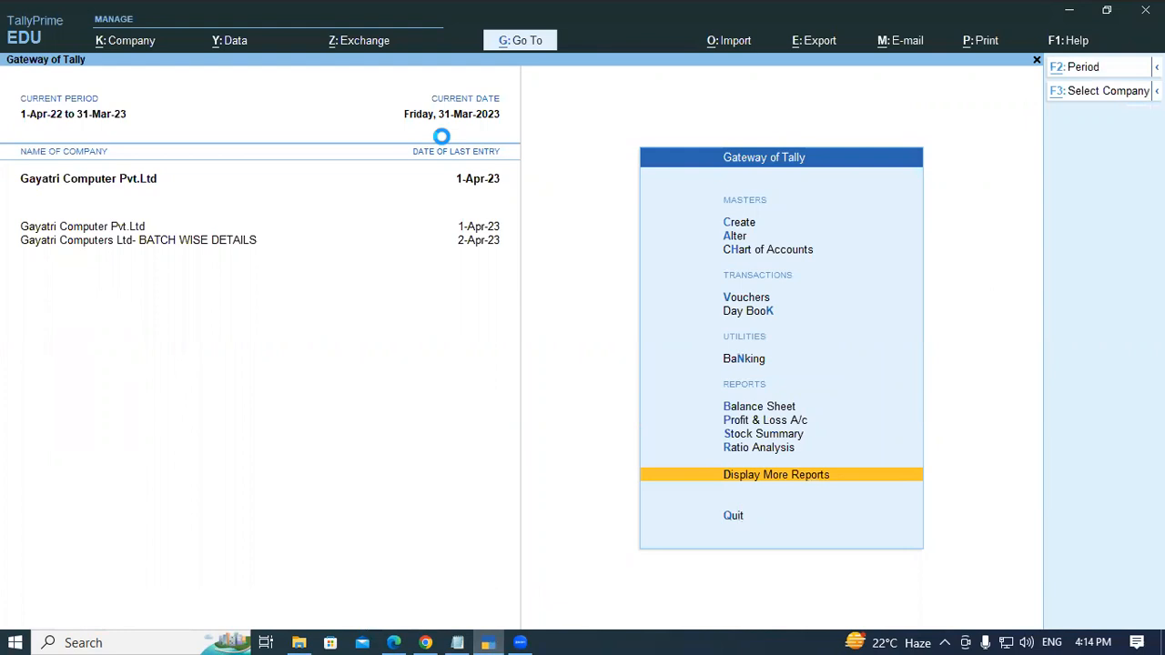
- Open the company Gayatri Computer Pvt.Ltd 1 from the D:\Tally Data 4pm folder
{"action": "key", "text": "alt+F3"}
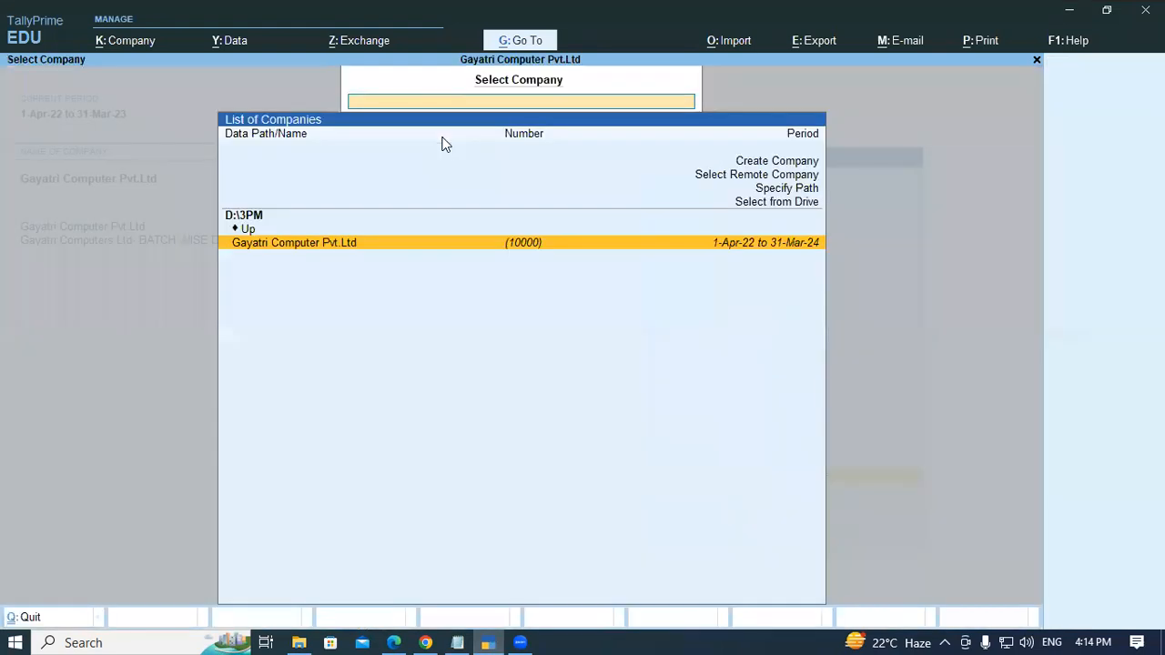
{"action": "key", "text": "Up"}
{"action": "key", "text": "Up"}
{"action": "key", "text": "Up"}
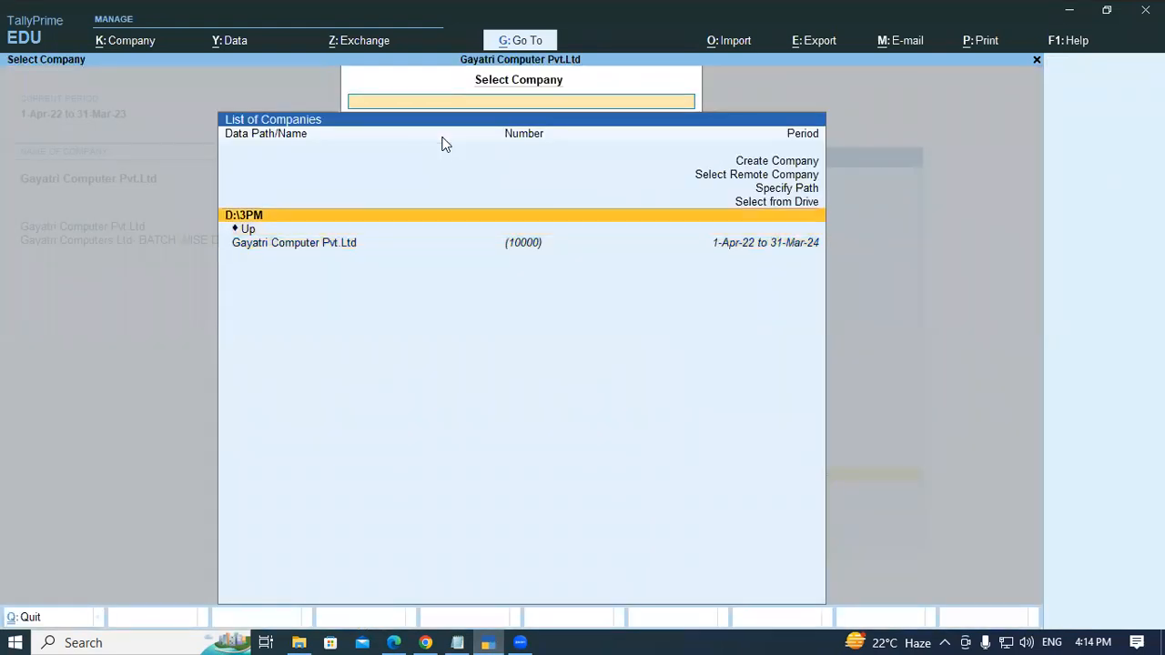
{"action": "key", "text": "Return"}
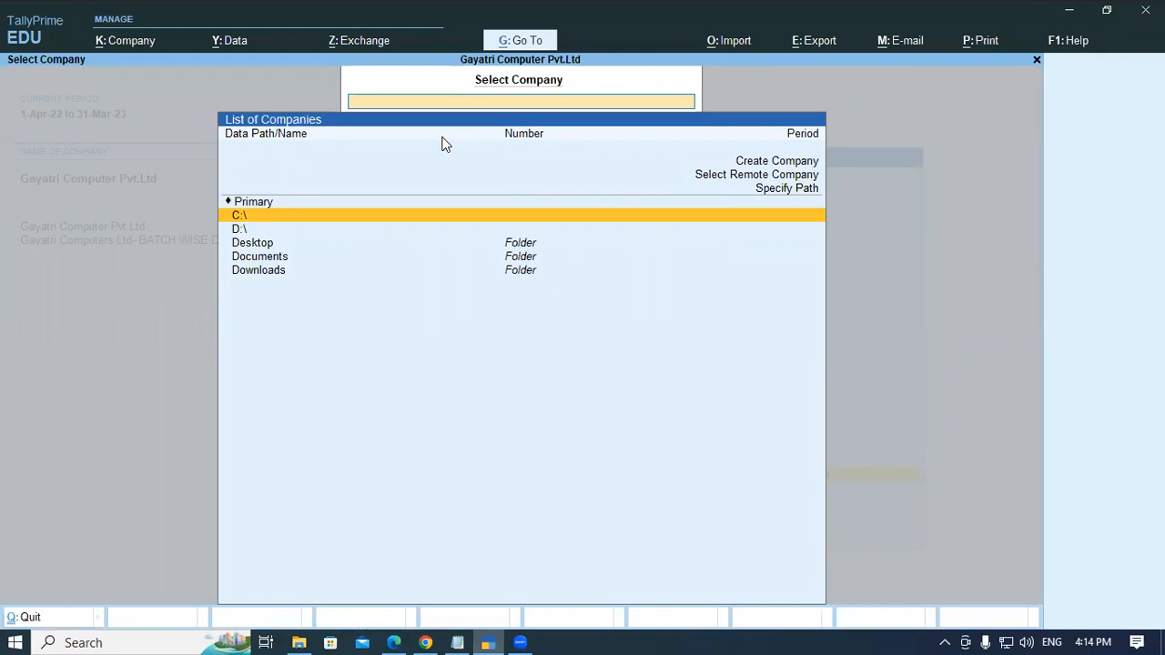
{"action": "key", "text": "Down"}
{"action": "key", "text": "Return"}
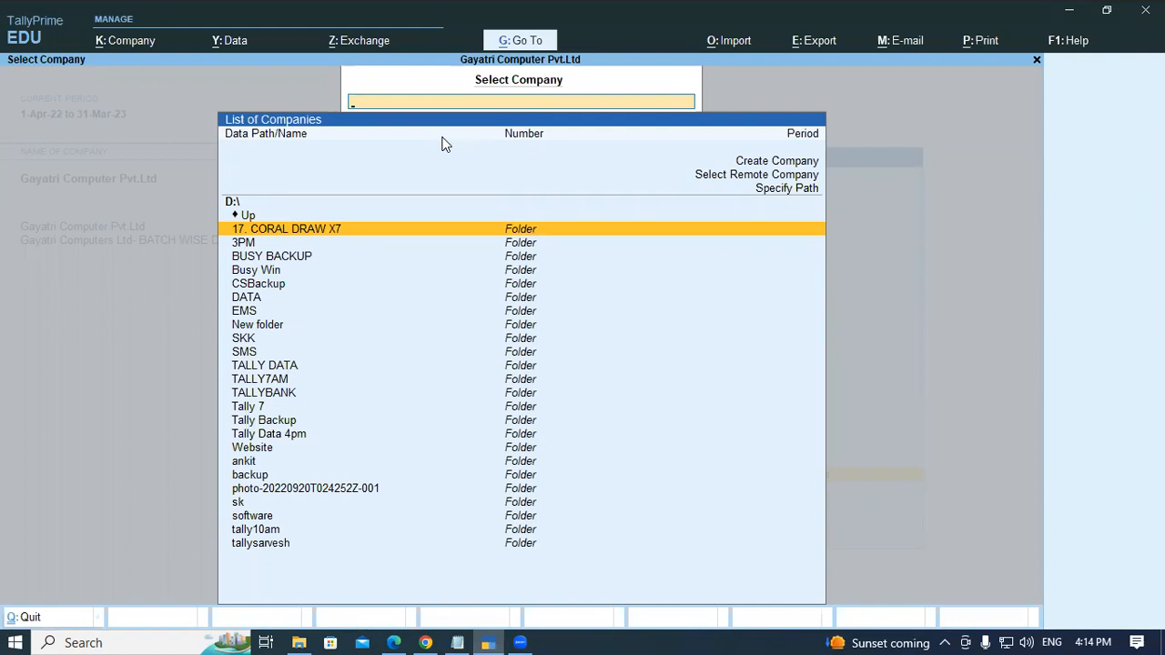
{"action": "key", "text": "Down"}
{"action": "key", "text": "Down"}
{"action": "key", "text": "Down"}
{"action": "key", "text": "Down"}
{"action": "key", "text": "Down"}
{"action": "key", "text": "Down"}
{"action": "key", "text": "Down"}
{"action": "key", "text": "Down"}
{"action": "key", "text": "Down"}
{"action": "key", "text": "Down"}
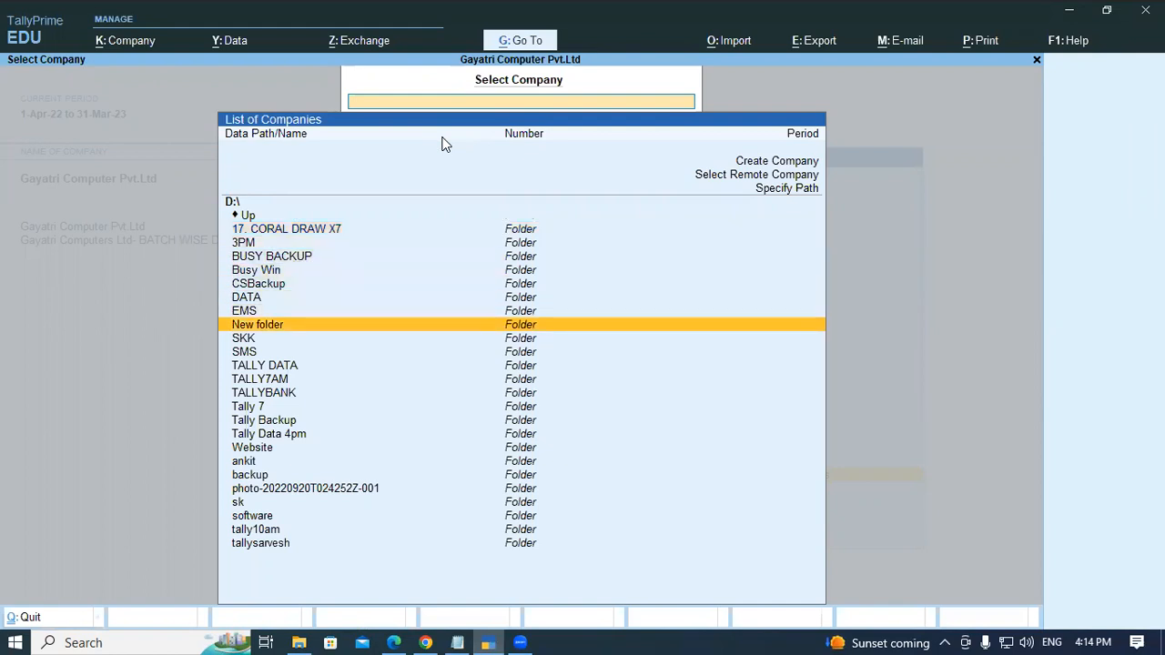
{"action": "key", "text": "Down"}
{"action": "key", "text": "Down"}
{"action": "key", "text": "Down"}
{"action": "key", "text": "Down"}
{"action": "key", "text": "Down"}
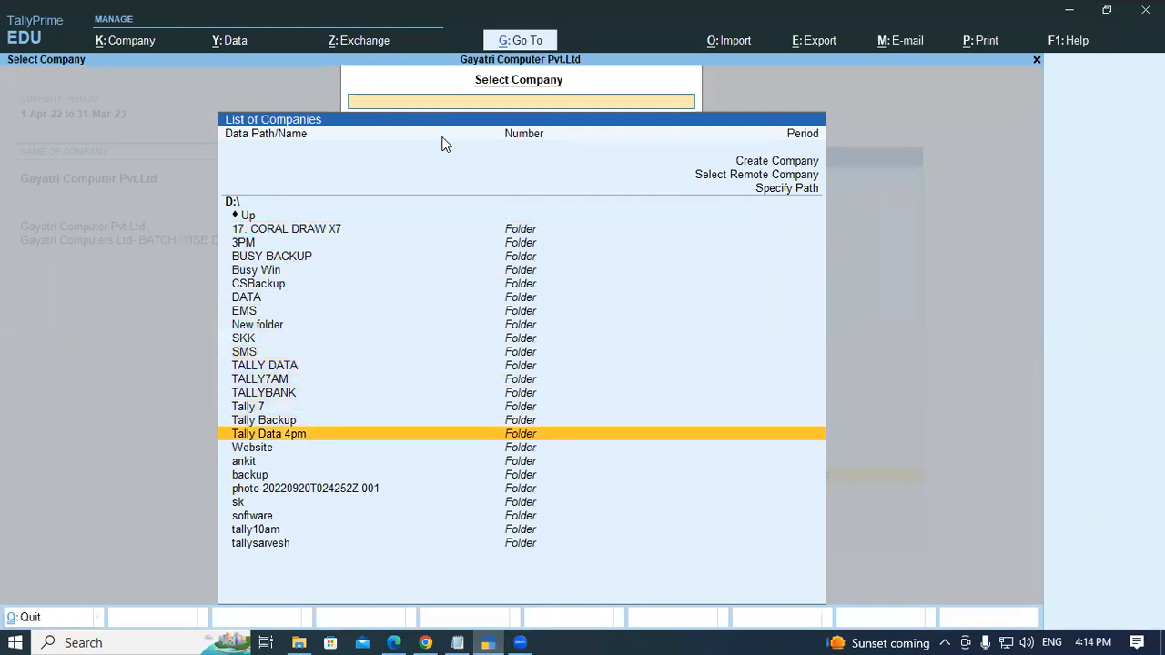
{"action": "key", "text": "Return"}
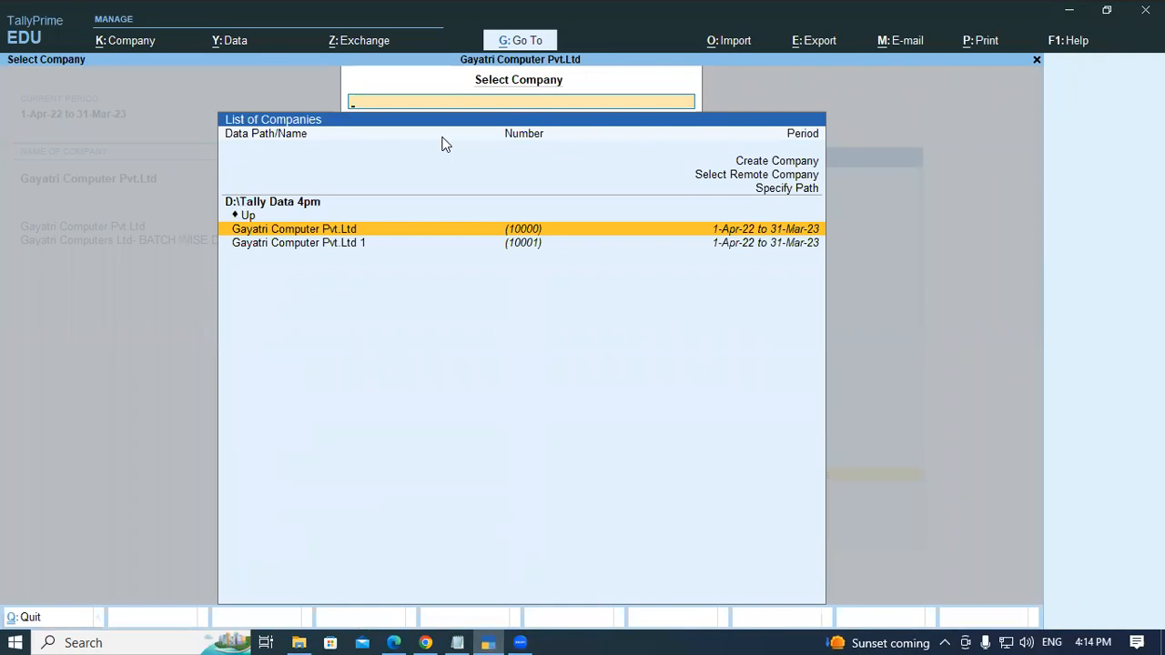
{"action": "key", "text": "Down"}
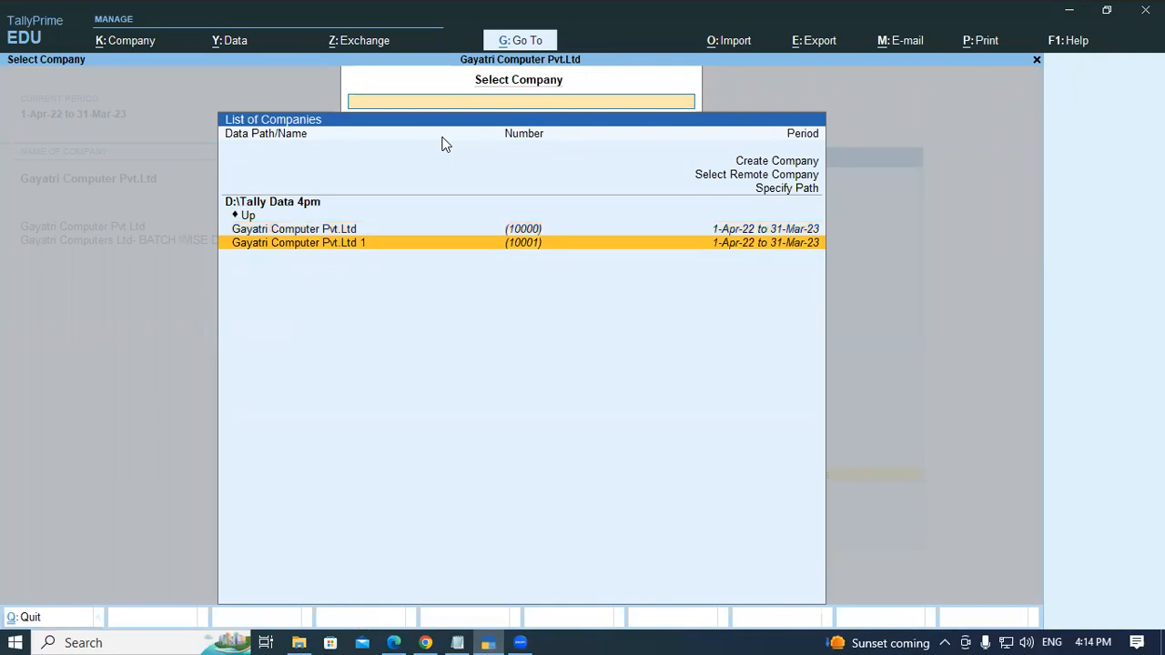
{"action": "key", "text": "Return"}
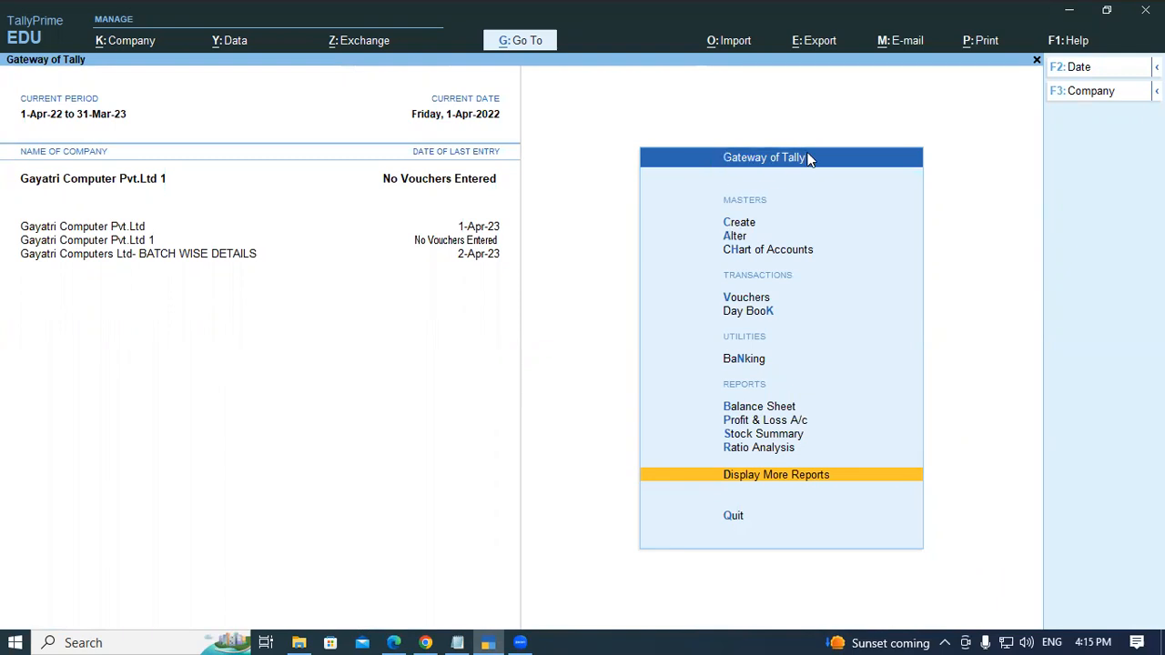
- Start creating a new ledger from the Create masters list
{"action": "left_click", "coordinate": [742, 231]}
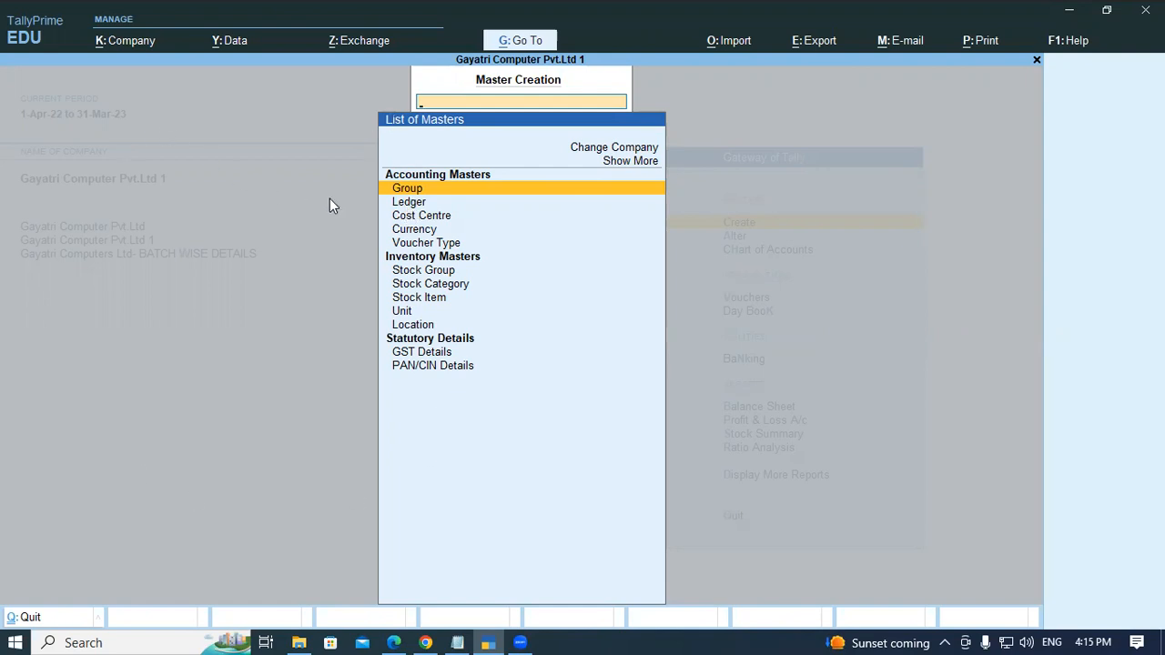
{"action": "left_click", "coordinate": [411, 201]}
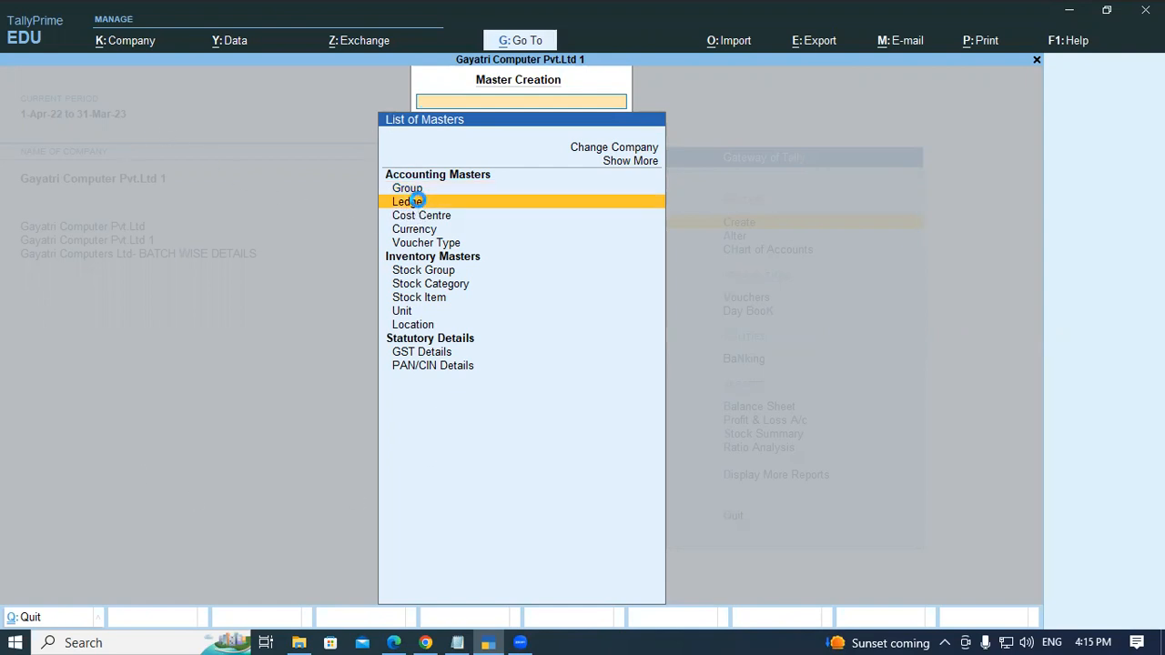
{"action": "left_click", "coordinate": [412, 201]}
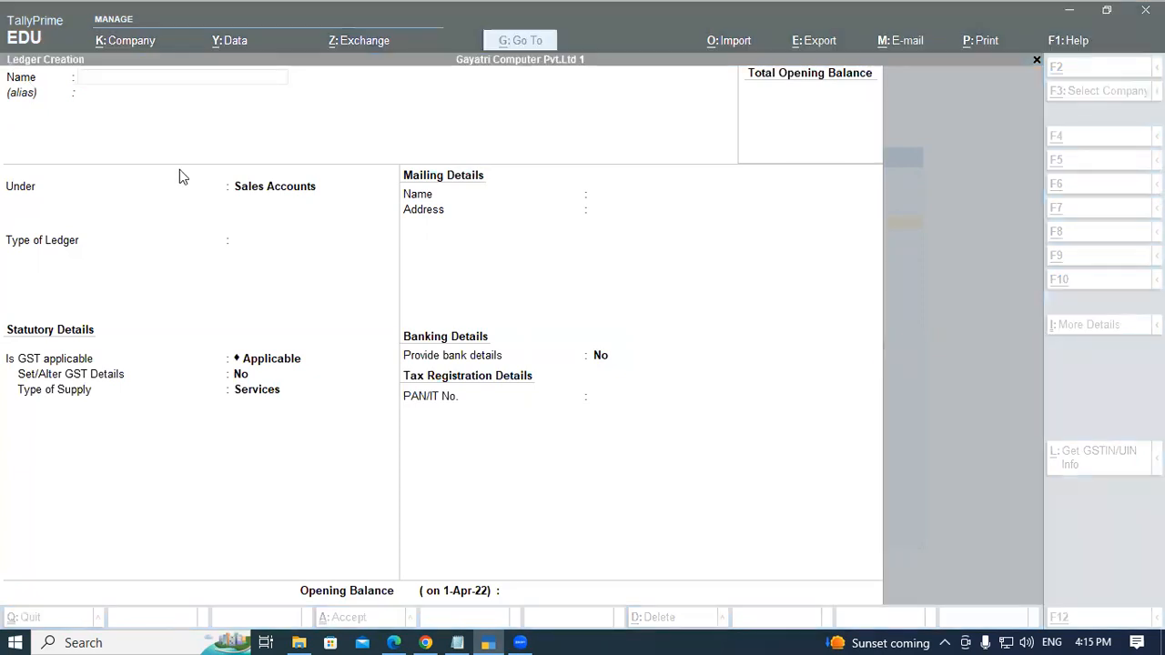
- Copy the name Prop. Capital Account from the PDF example and paste it as the new ledger's name
{"action": "key", "text": "alt+Tab"}
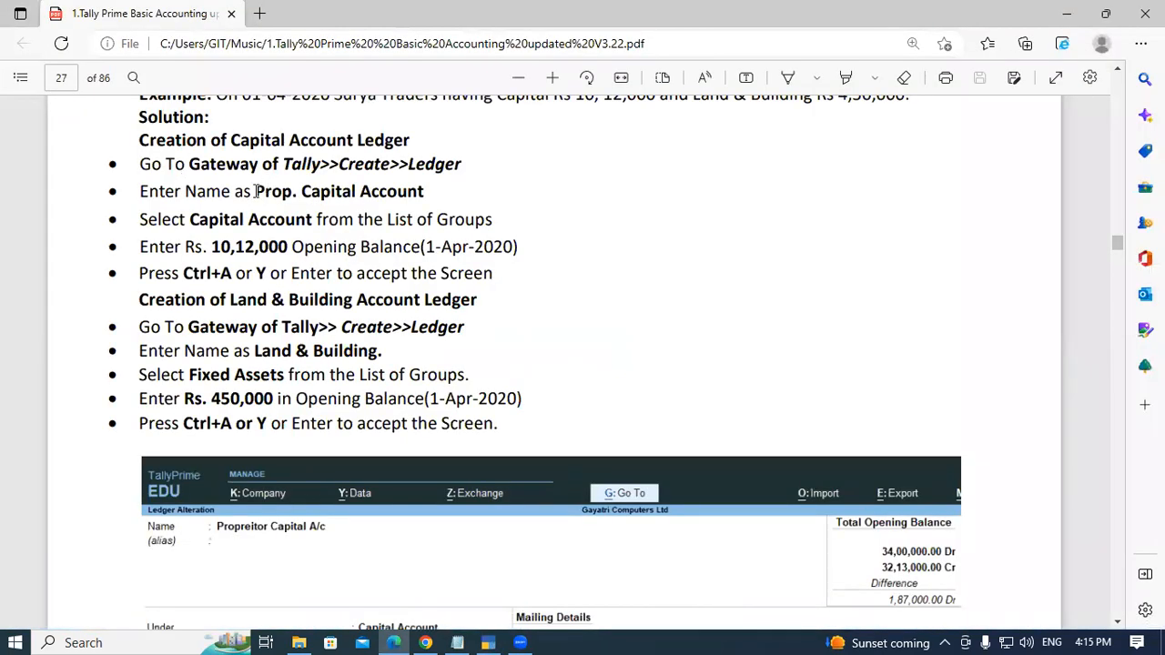
{"action": "left_click_drag", "start_coordinate": [256, 191], "coordinate": [434, 193]}
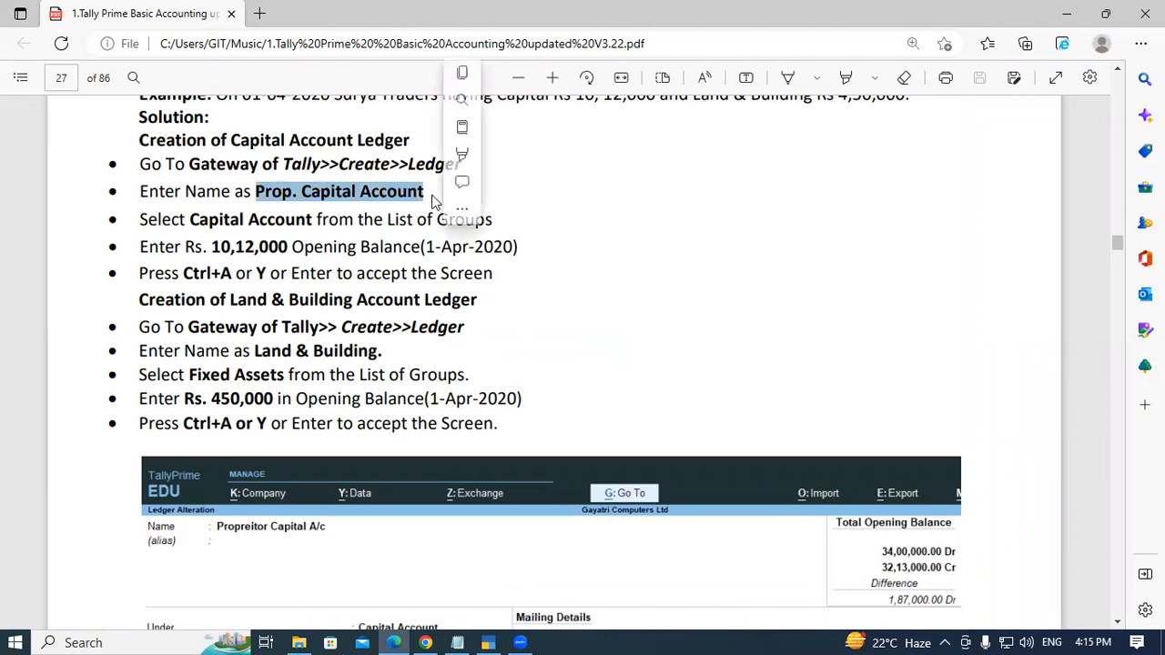
{"action": "key", "text": "ctrl+c"}
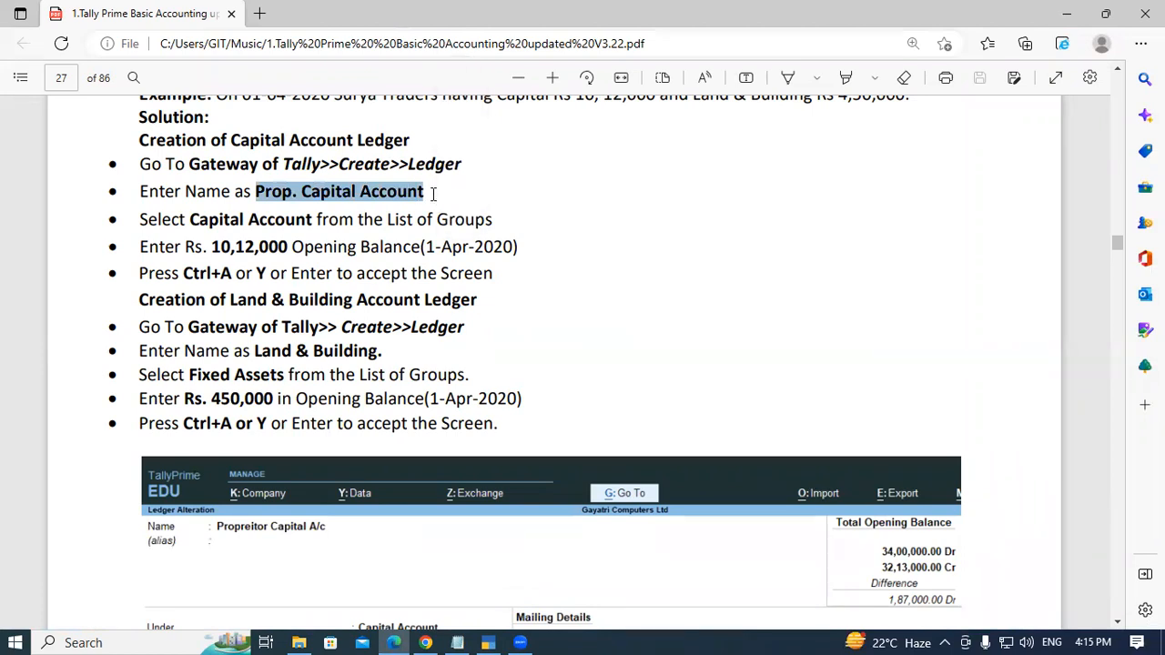
{"action": "key", "text": "alt+Tab"}
{"action": "key", "text": "ctrl+v"}
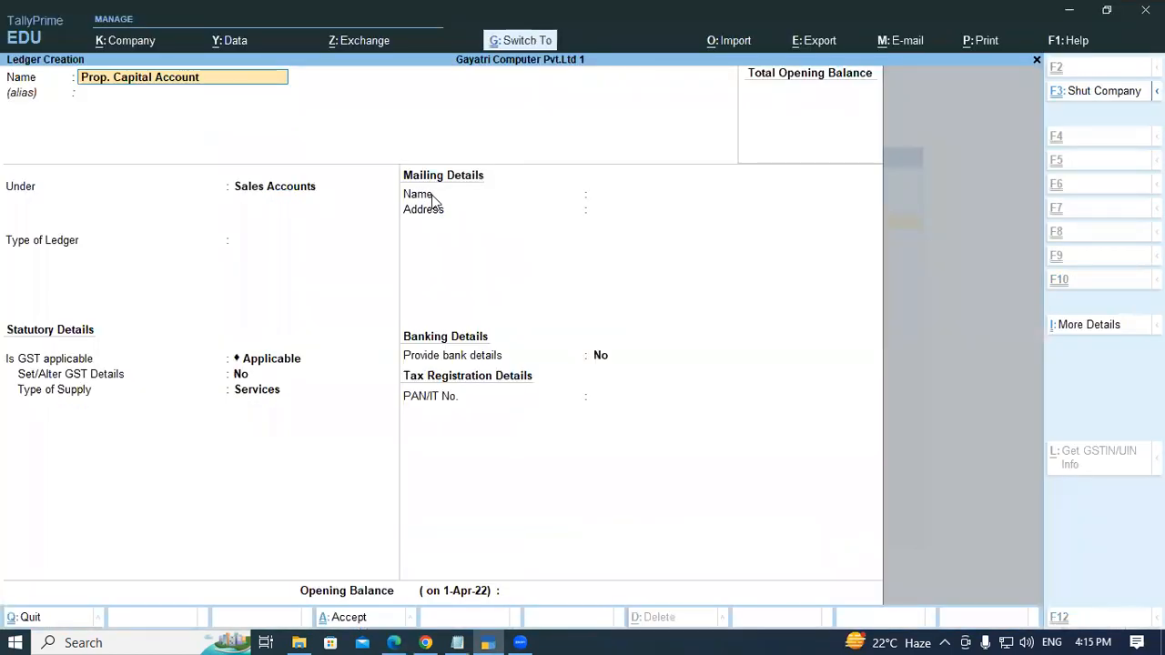
- Place the Prop. Capital Account ledger under the Capital Account group
{"action": "key", "text": "Return"}
{"action": "key", "text": "Return"}
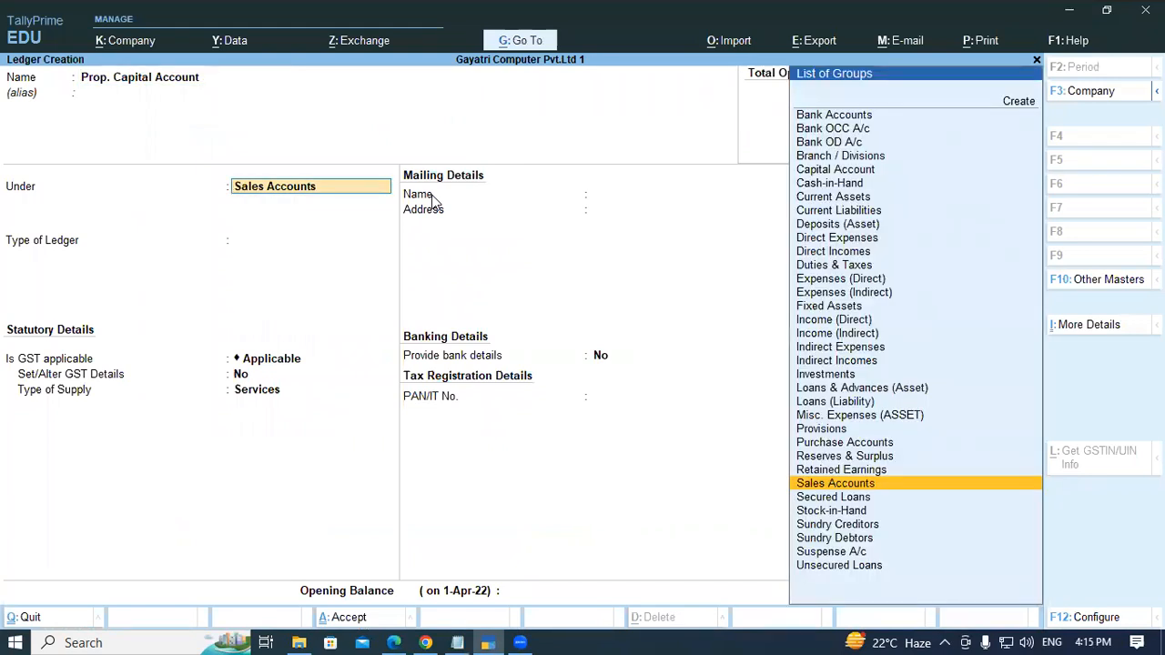
{"action": "type", "text": "CAP"}
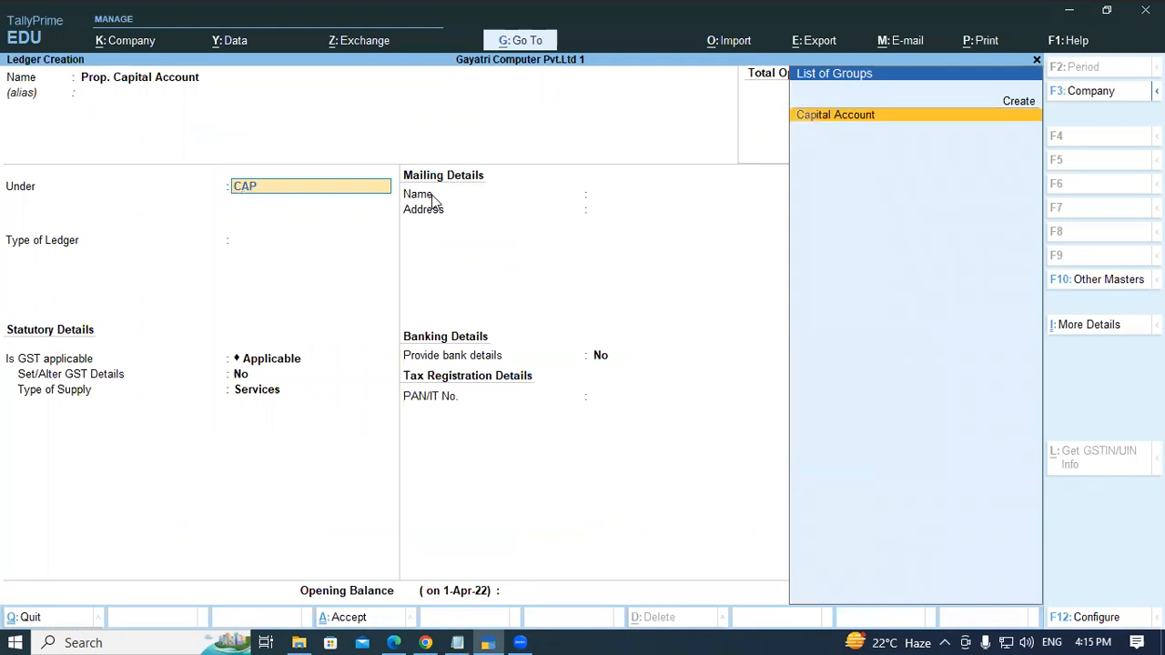
{"action": "key", "text": "Return"}
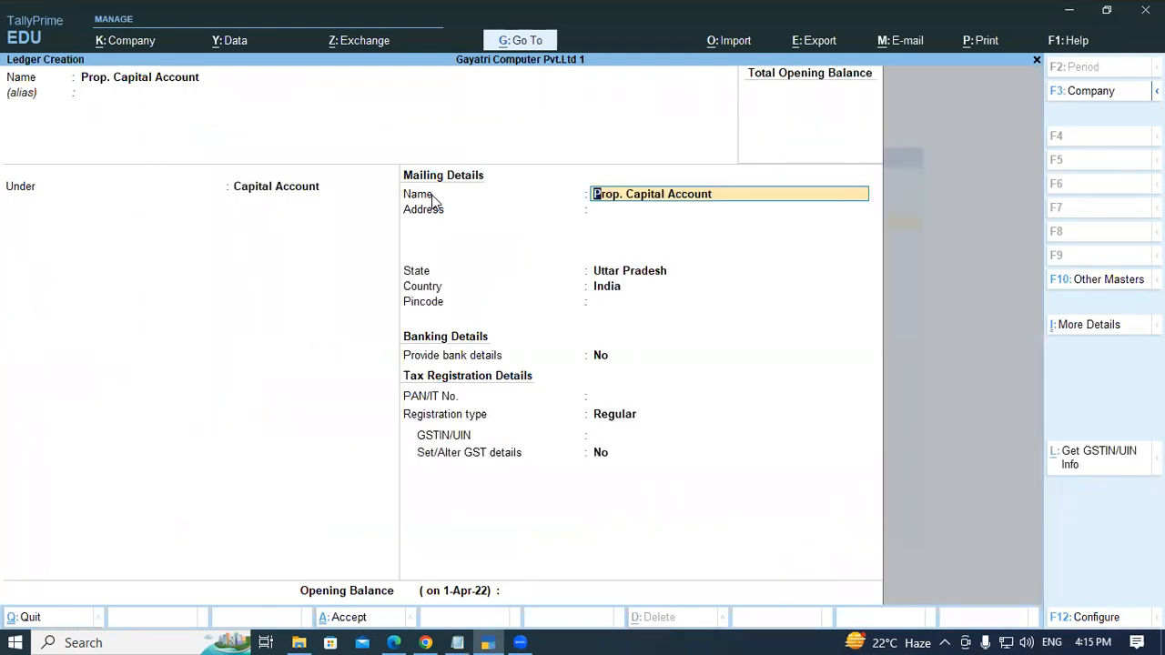
- Enter an opening balance of 10,12,000 Cr for the capital ledger and accept it
{"action": "key", "text": "Return"}
{"action": "key", "text": "Return"}
{"action": "key", "text": "Return"}
{"action": "key", "text": "Return"}
{"action": "key", "text": "Return"}
{"action": "key", "text": "Return"}
{"action": "key", "text": "Return"}
{"action": "key", "text": "Return"}
{"action": "type", "text": "1012000"}
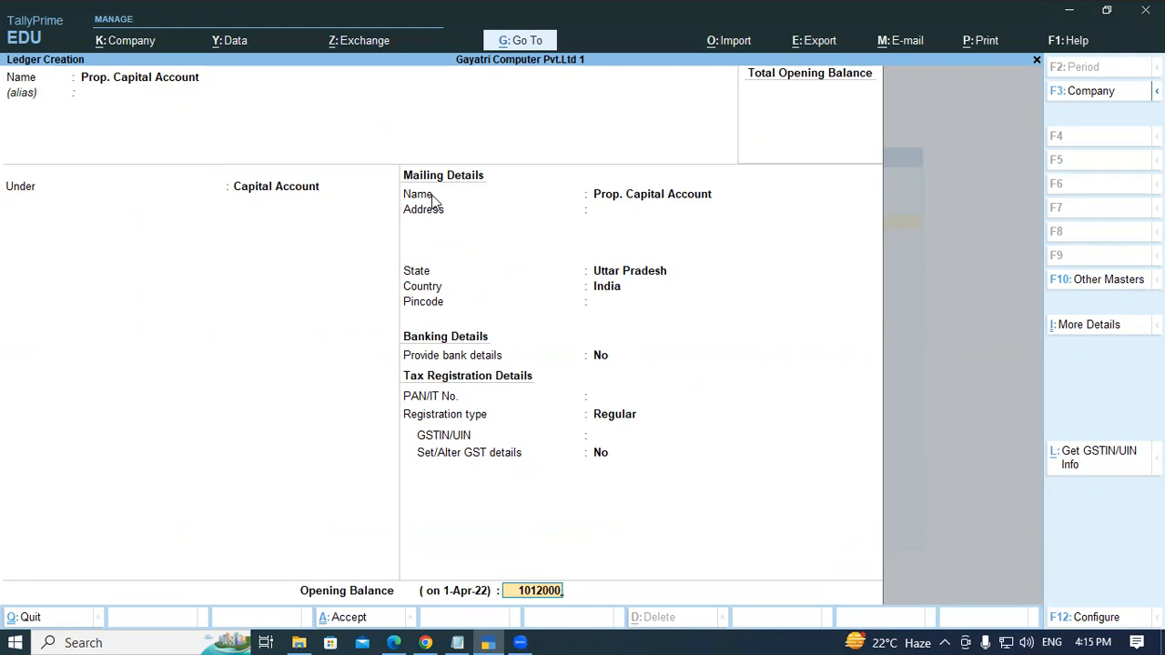
{"action": "key", "text": "Return"}
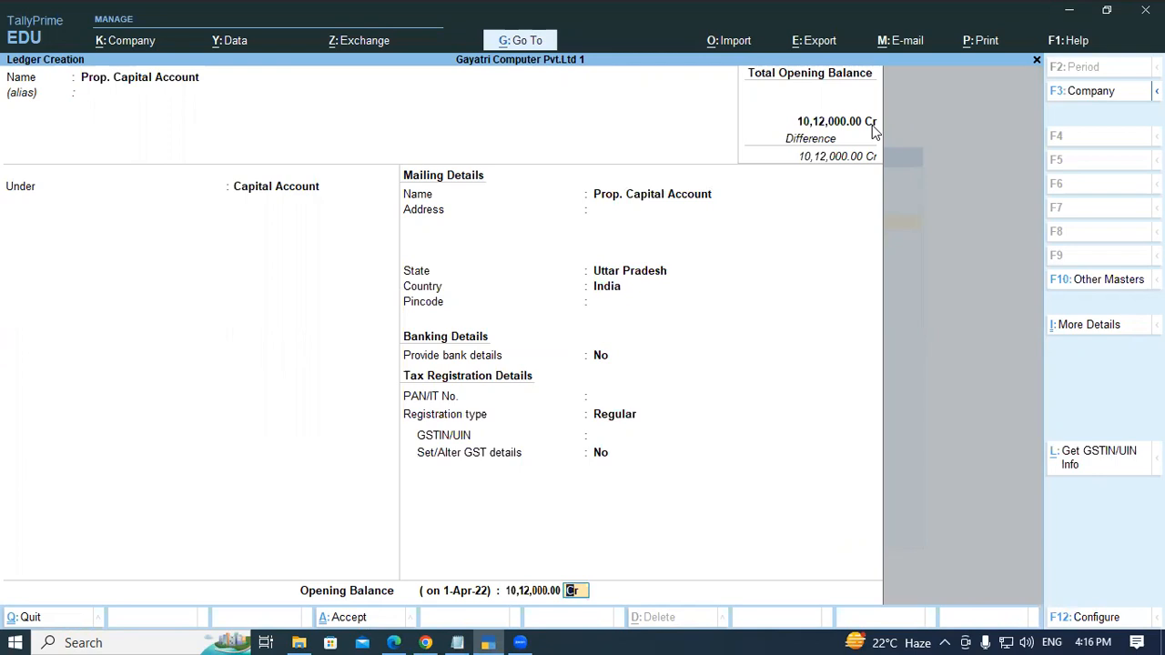
{"action": "key", "text": "Return"}
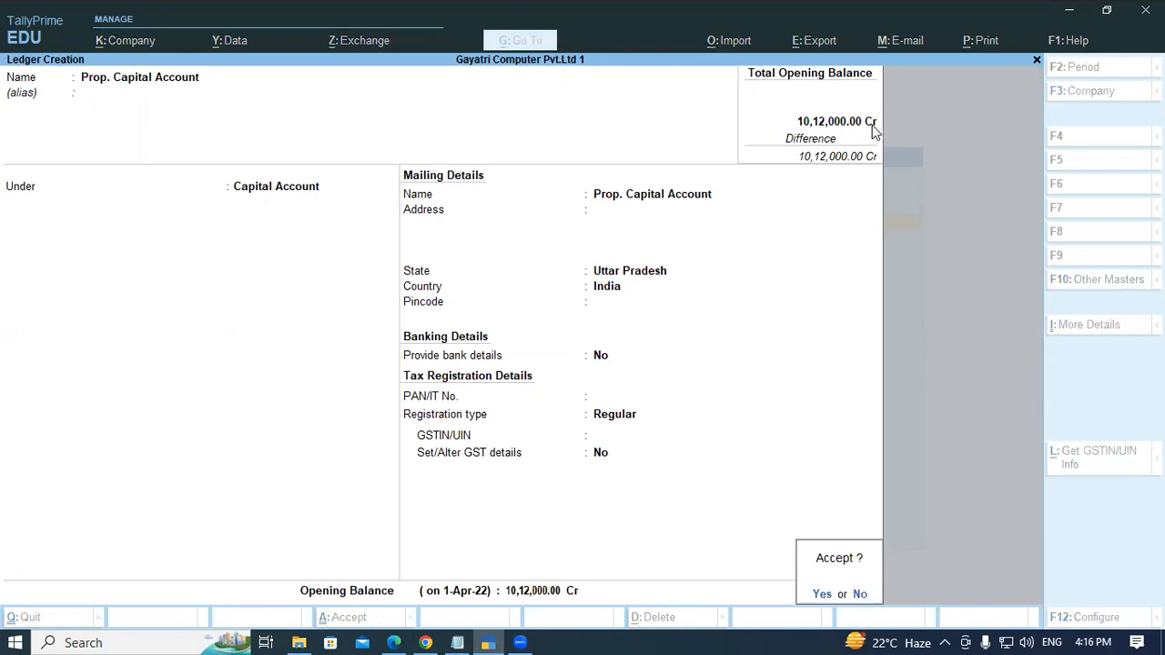
{"action": "key", "text": "Return"}
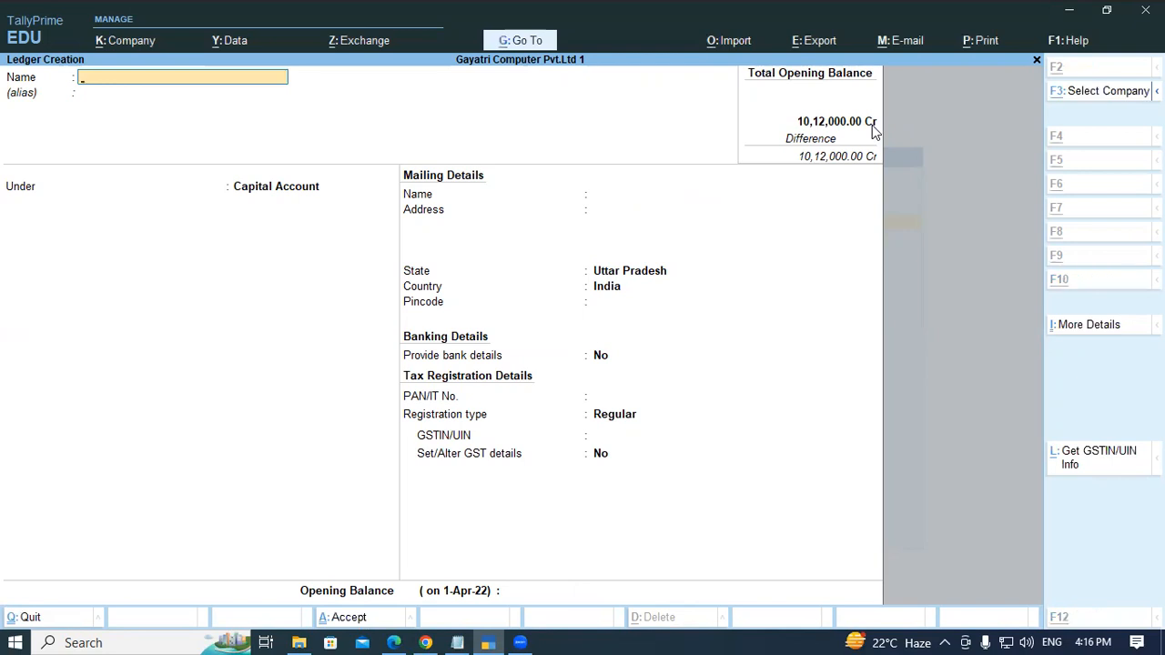
- Copy Land & Building Account from the PDF heading and paste it as the next ledger's name
{"action": "key", "text": "alt+Tab"}
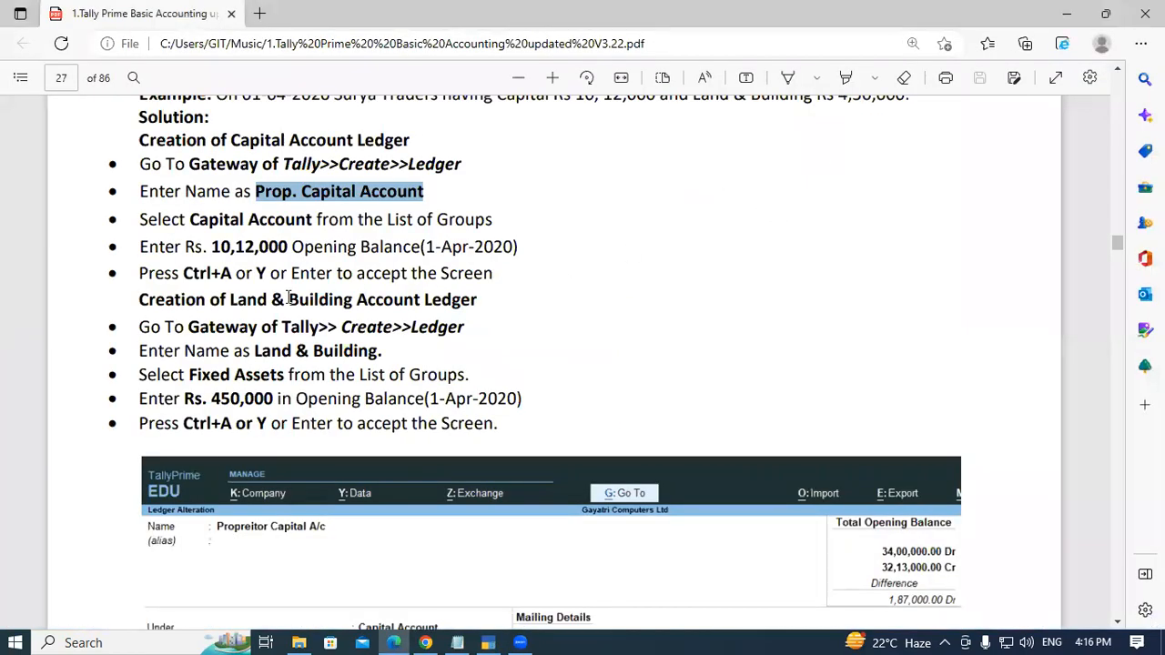
{"action": "left_click_drag", "start_coordinate": [230, 301], "coordinate": [419, 300]}
{"action": "key", "text": "ctrl+c"}
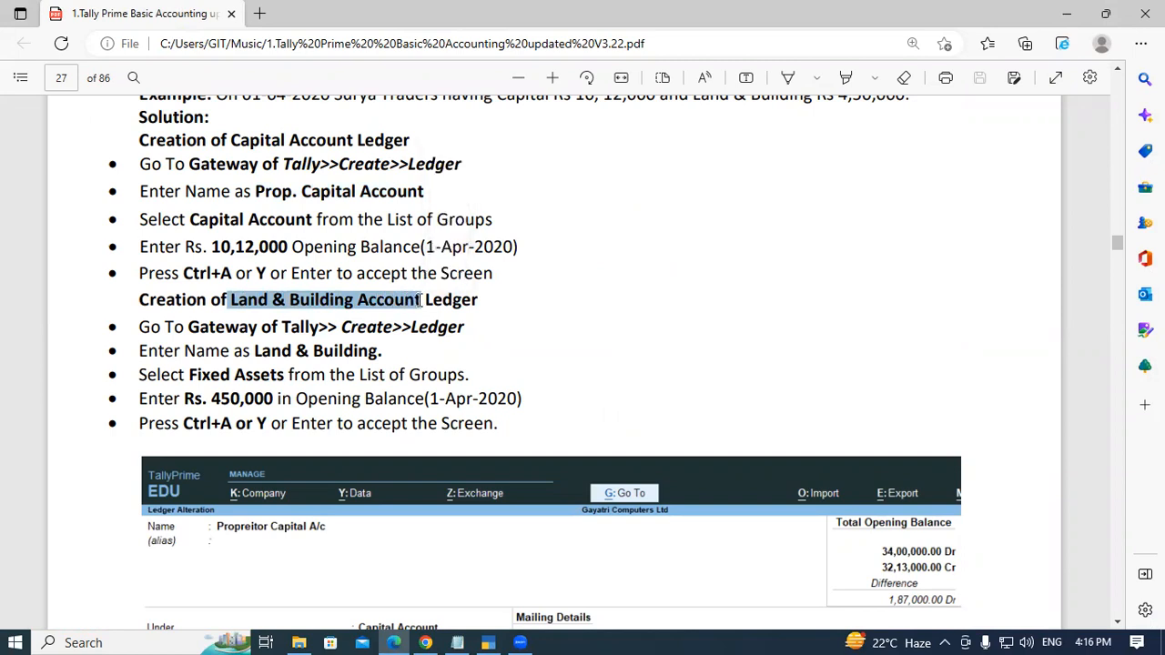
{"action": "key", "text": "alt+Tab"}
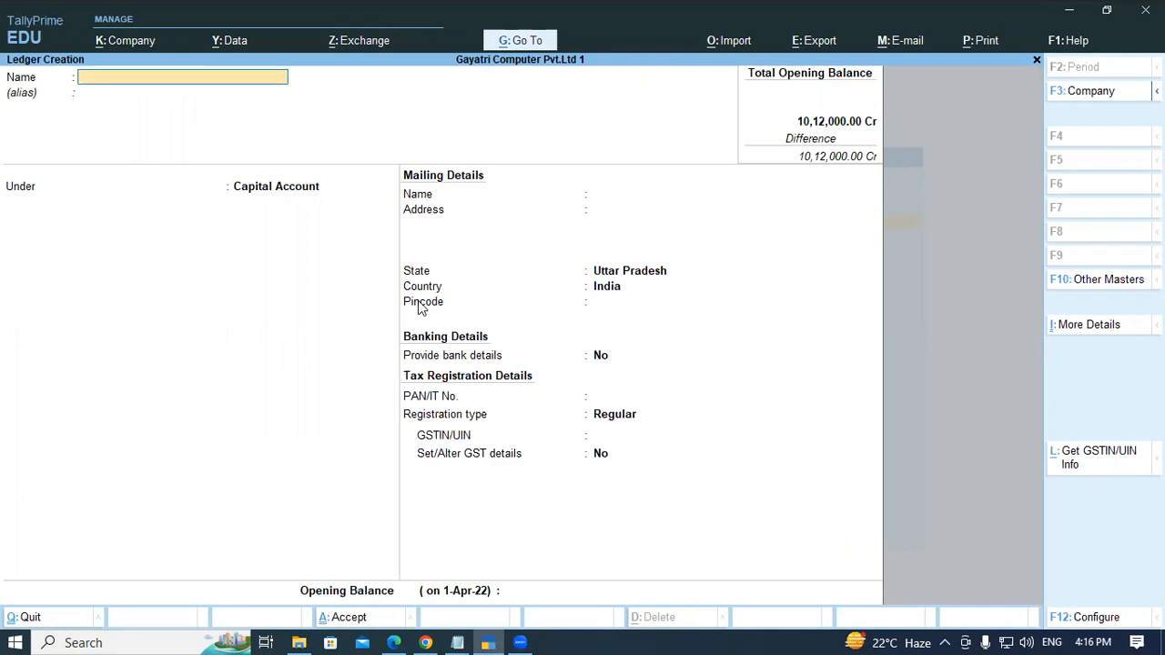
{"action": "key", "text": "ctrl"}
{"action": "key", "text": "ctrl+v"}
{"action": "key", "text": "Return"}
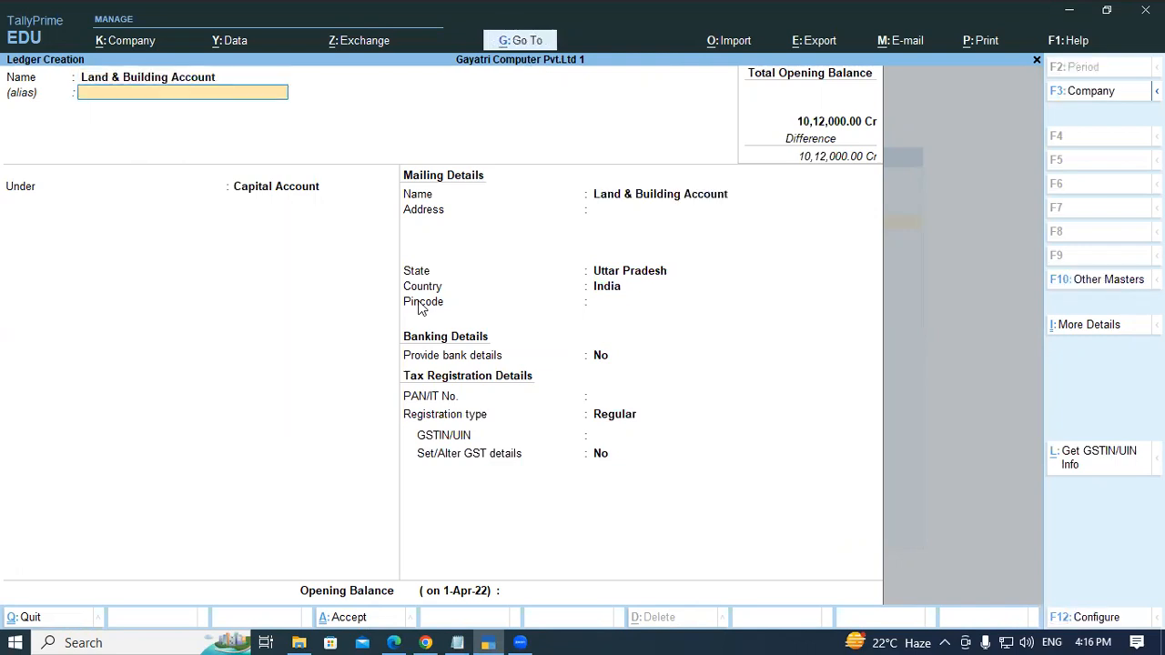
- Place the Land & Building Account ledger under the Fixed Assets group
{"action": "key", "text": "Return"}
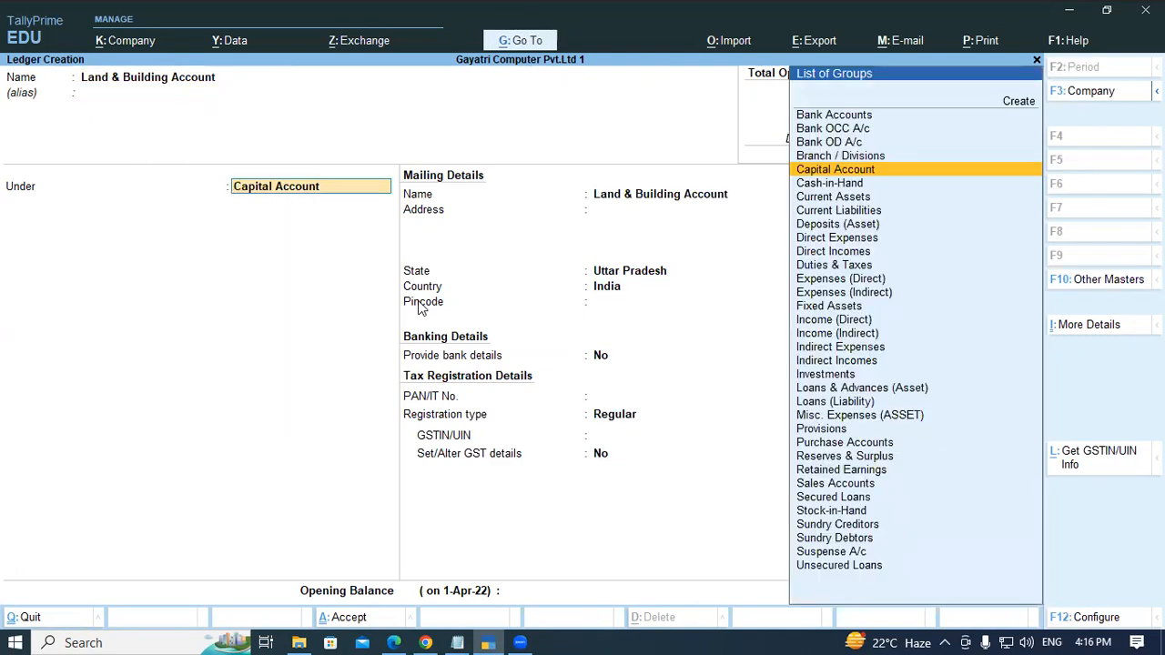
{"action": "type", "text": "Fi"}
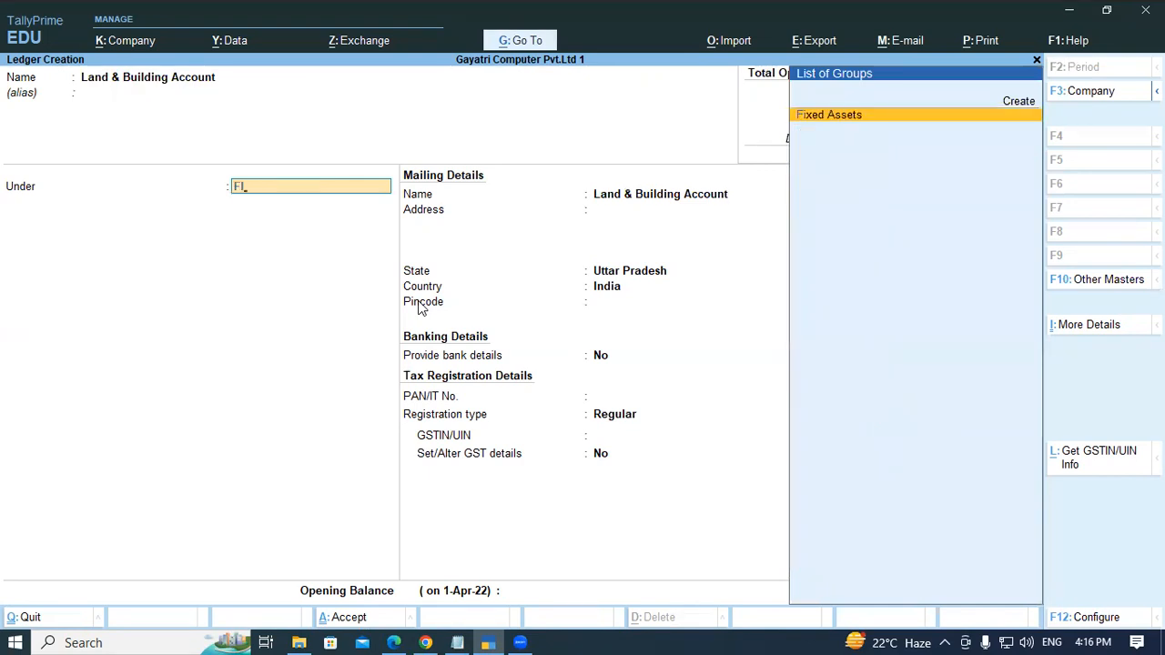
{"action": "key", "text": "Return"}
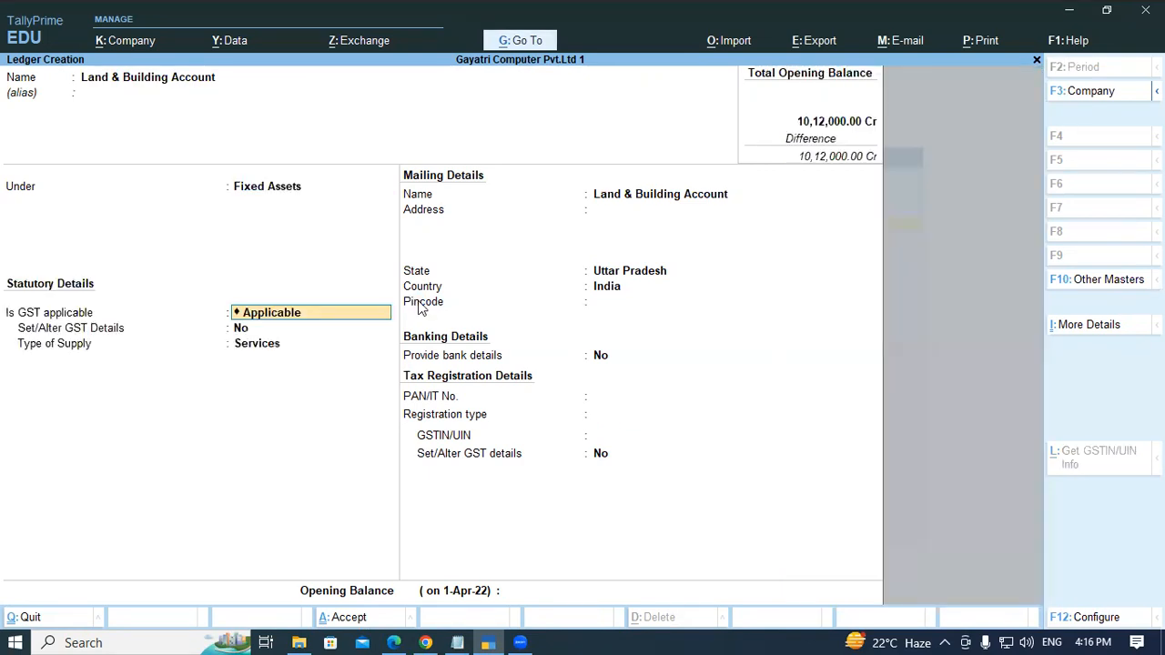
- Set GST applicability to Not Applicable and move through the remaining details to the opening balance
{"action": "type", "text": "NO"}
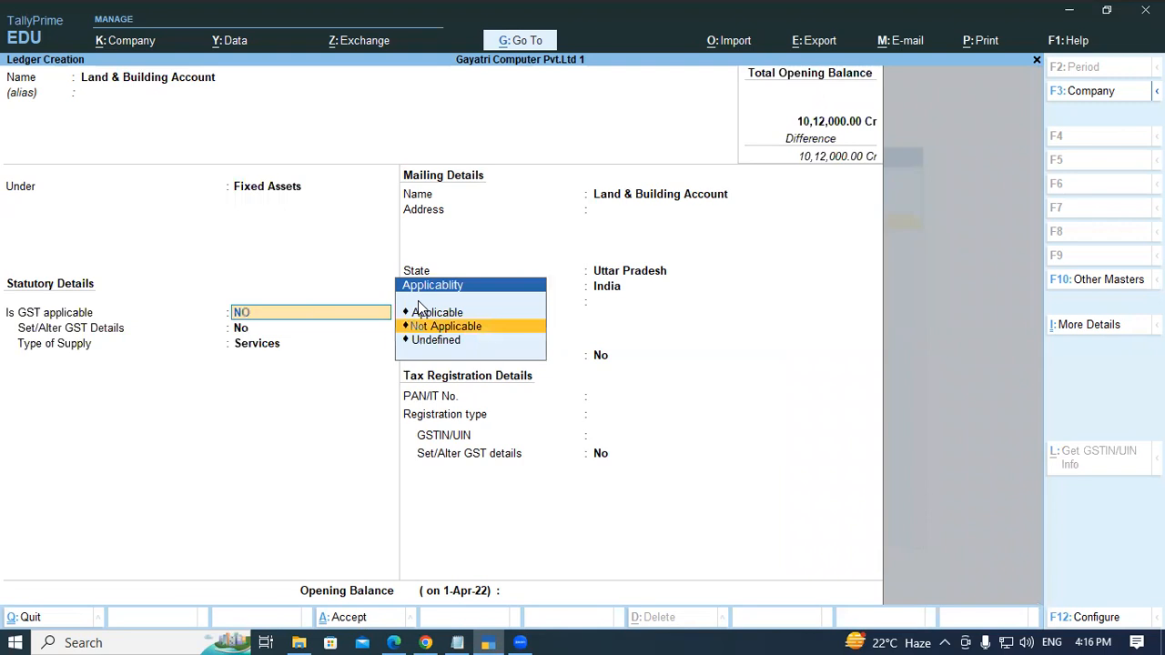
{"action": "key", "text": "Return"}
{"action": "key", "text": "Return"}
{"action": "key", "text": "Return"}
{"action": "key", "text": "Return"}
{"action": "key", "text": "Return"}
{"action": "key", "text": "Return"}
{"action": "key", "text": "Return"}
{"action": "key", "text": "Return"}
{"action": "key", "text": "Return"}
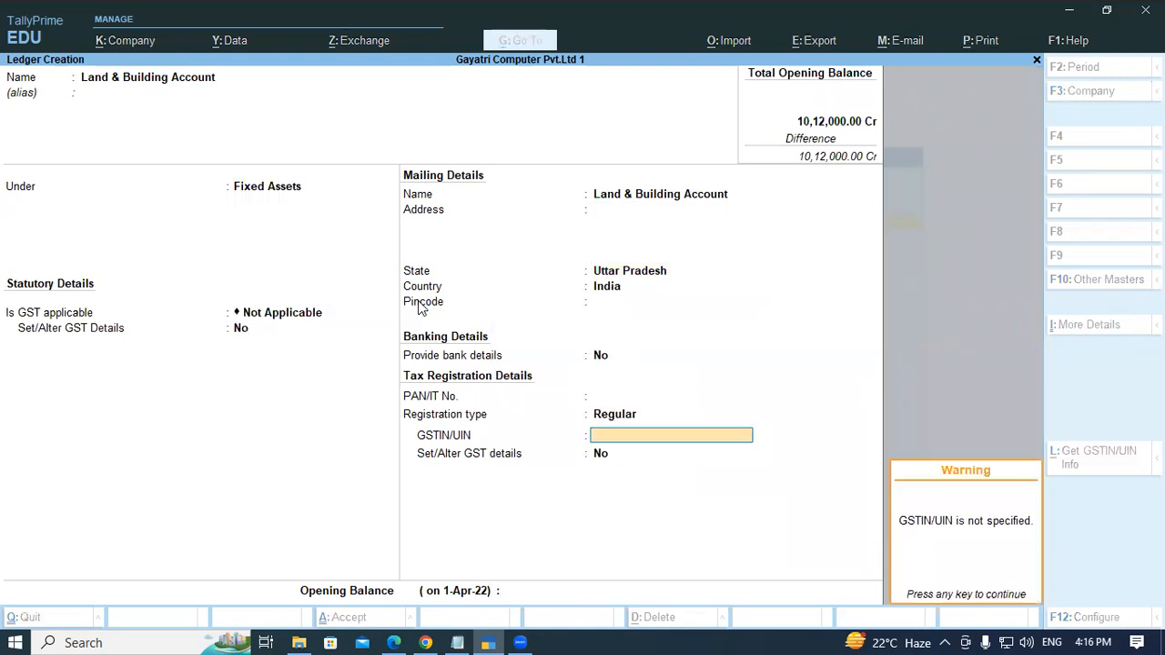
{"action": "key", "text": "Return"}
{"action": "key", "text": "Return"}
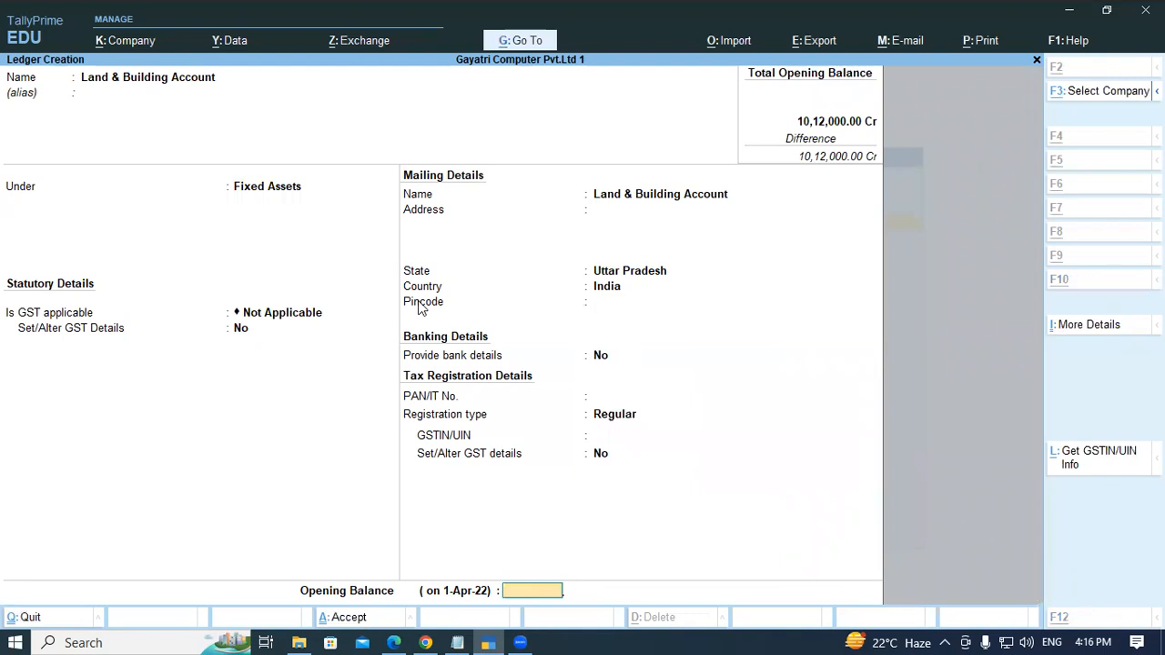
- Check the PDF example, then enter an opening balance of 4,50,000 Dr and accept the Land & Building Account ledger
{"action": "key", "text": "alt+Tab"}
{"action": "scroll", "coordinate": [420, 301], "scroll_direction": "up", "scroll_amount": 2}
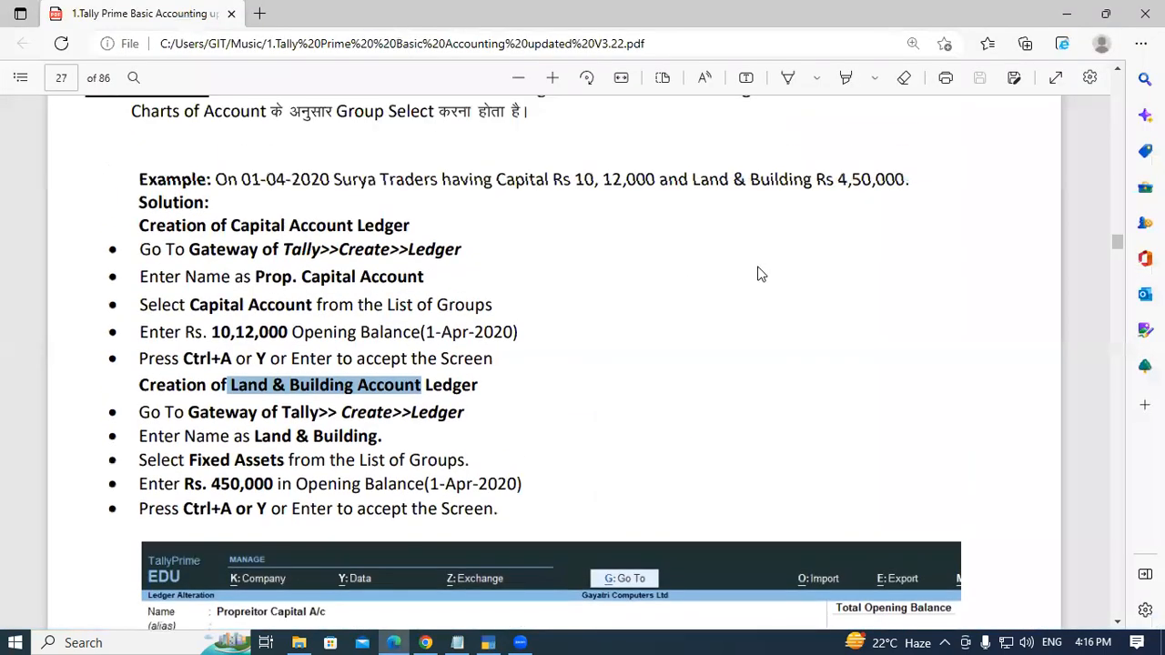
{"action": "key", "text": "alt+Tab"}
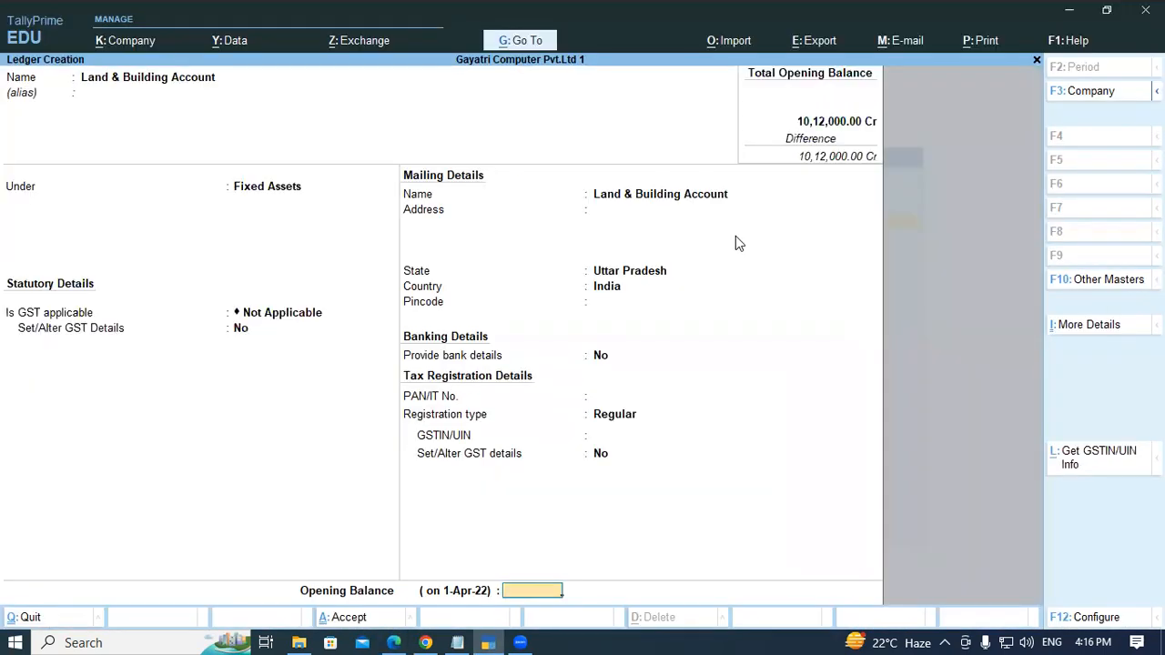
{"action": "type", "text": "450000"}
{"action": "key", "text": "Return"}
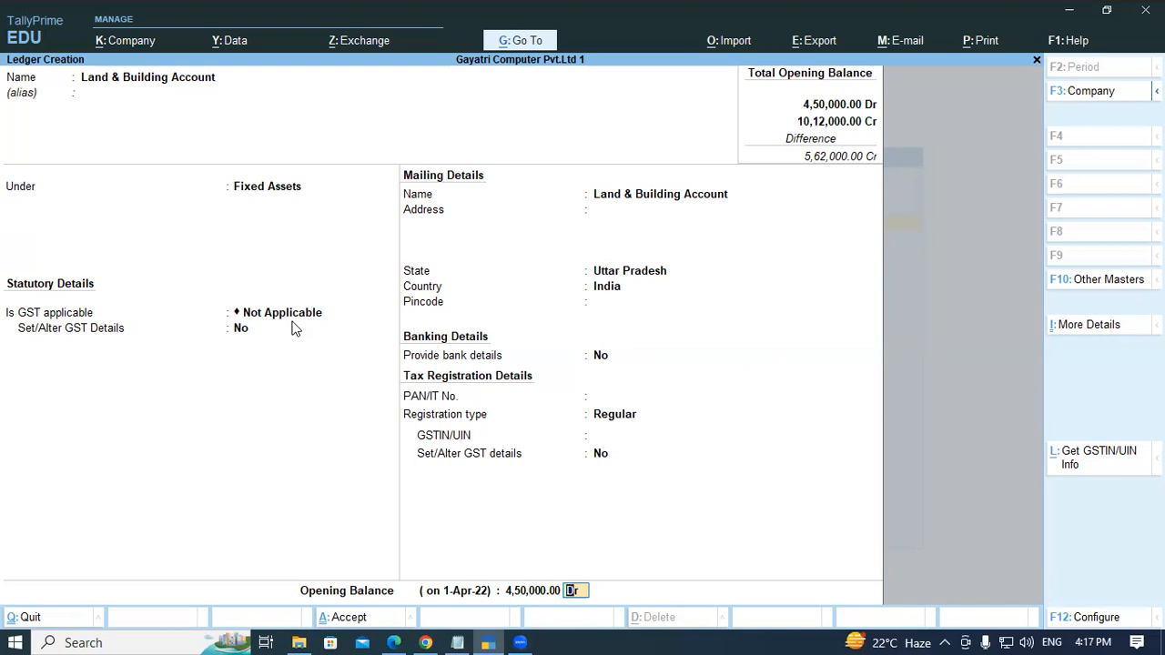
{"action": "key", "text": "Return"}
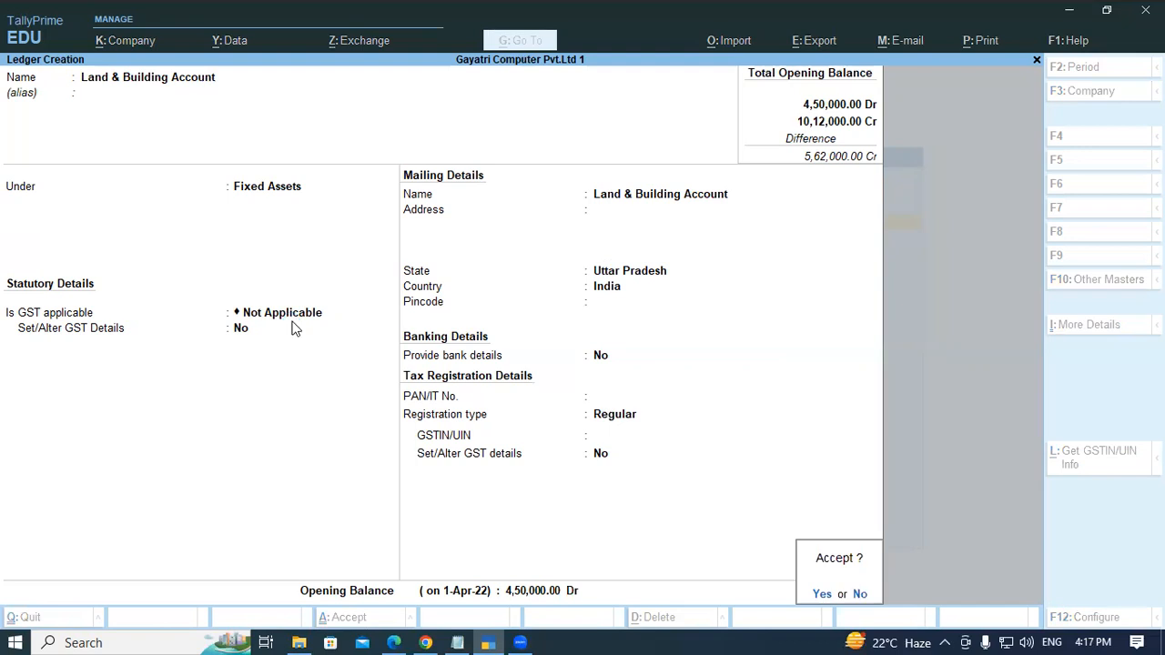
{"action": "key", "text": "y"}
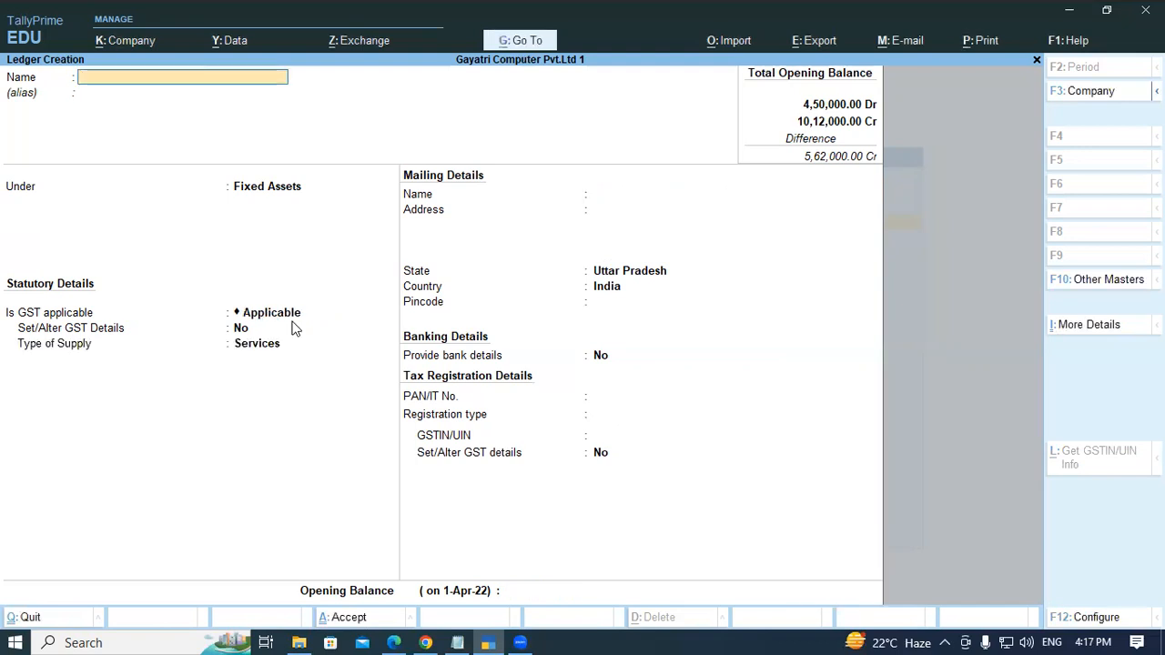
- Quit ledger creation and the masters list to return to the Gateway of Tally
{"action": "key", "text": "Escape"}
{"action": "key", "text": "y"}
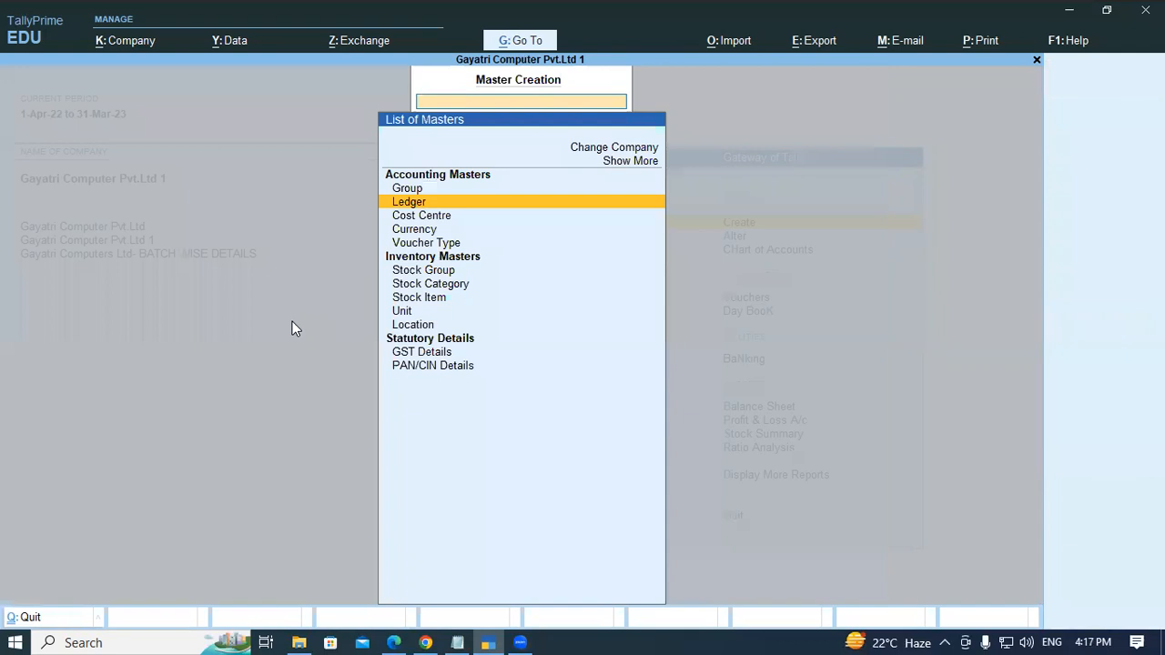
{"action": "key", "text": "Escape"}
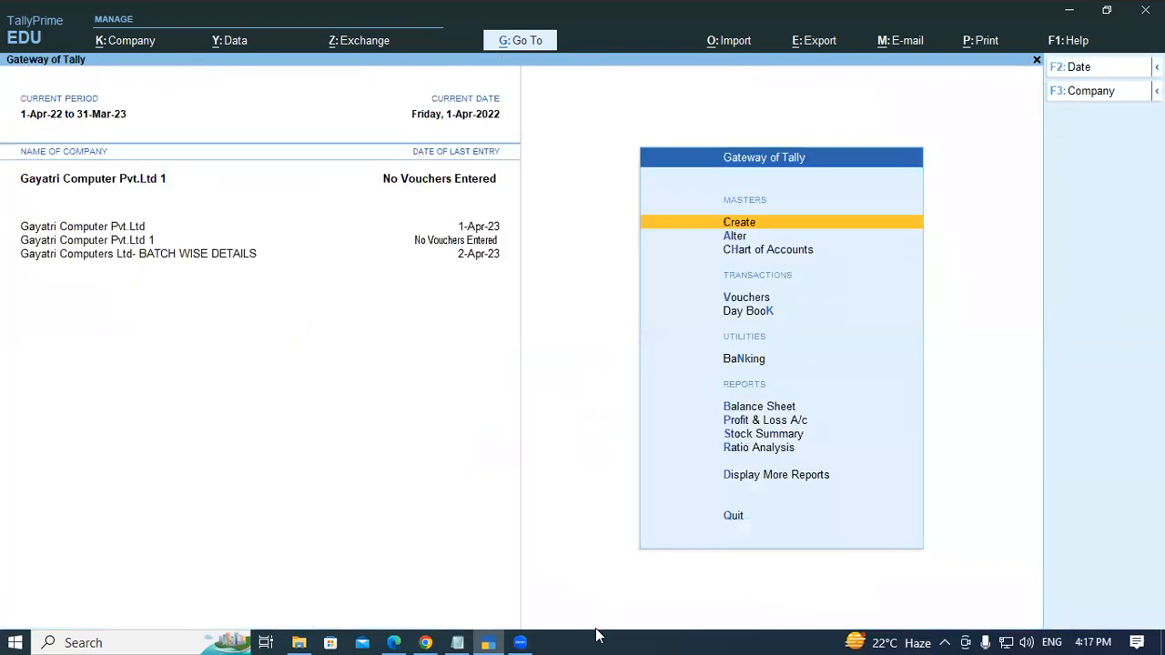
- Switch to the tutorial PDF and scroll past the capital account example to the Lab Practice exercise
{"action": "left_click", "coordinate": [399, 640]}
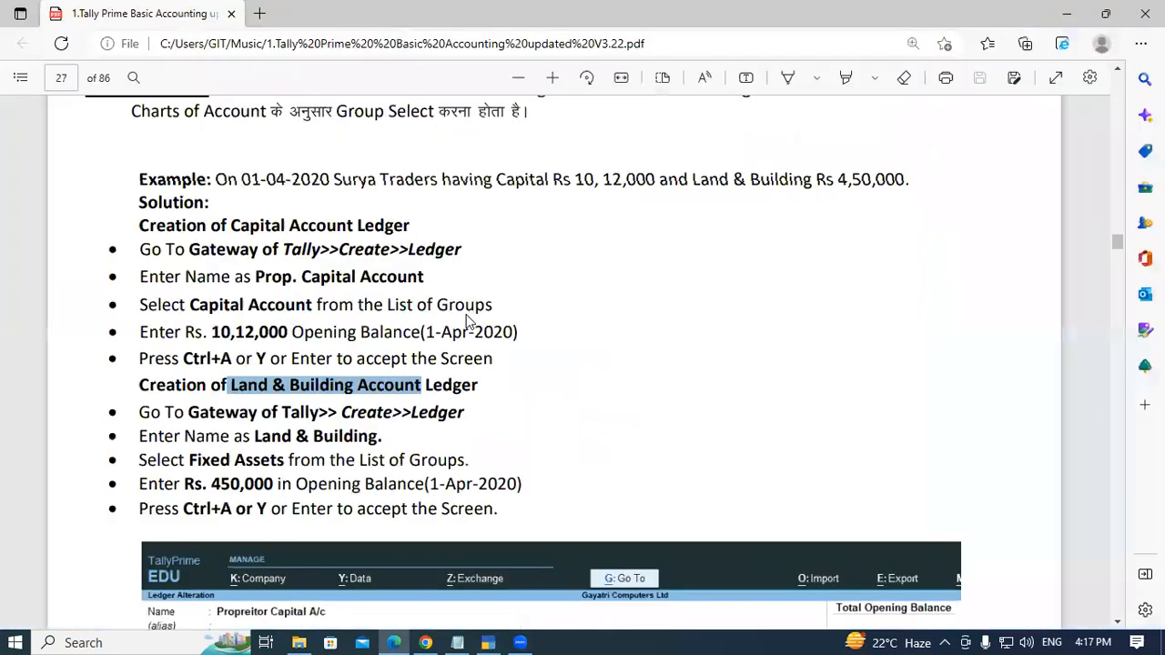
{"action": "scroll", "coordinate": [647, 406], "scroll_direction": "down", "scroll_amount": 5}
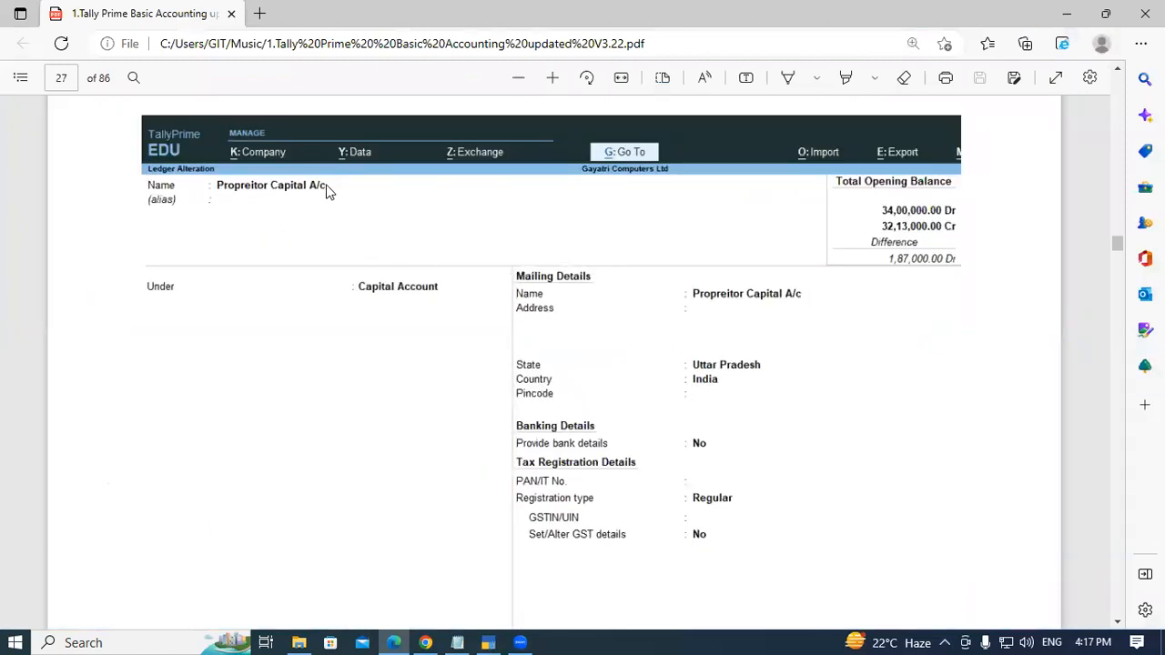
{"action": "scroll", "coordinate": [677, 334], "scroll_direction": "down", "scroll_amount": 2}
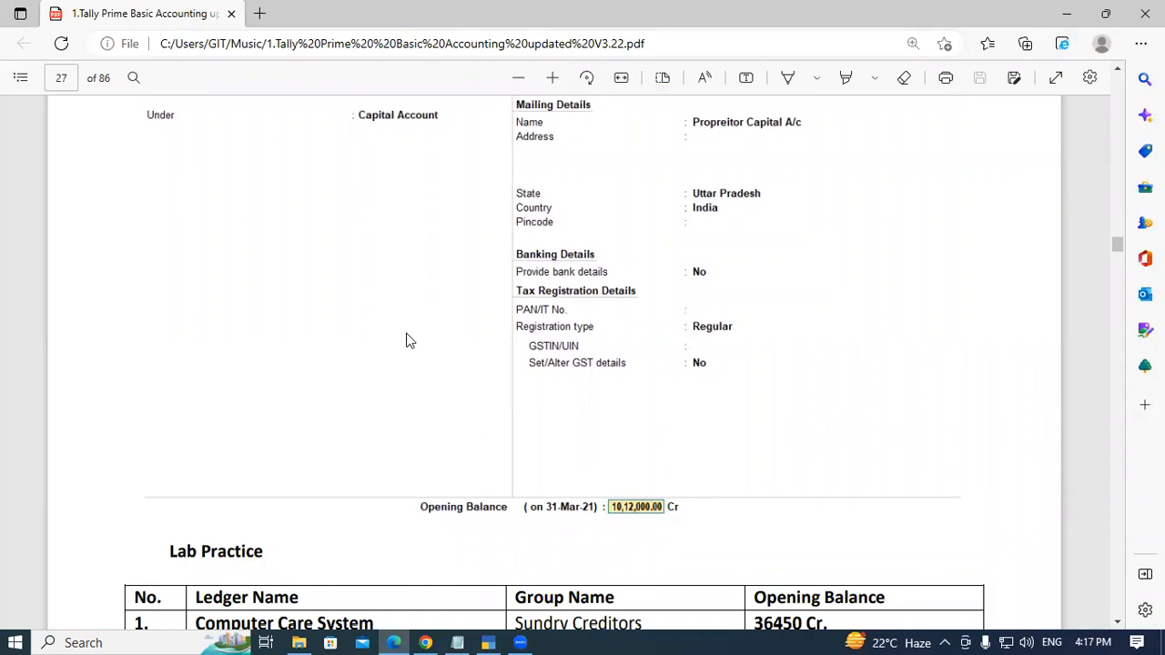
{"action": "scroll", "coordinate": [401, 391], "scroll_direction": "up", "scroll_amount": 1}
{"action": "scroll", "coordinate": [391, 378], "scroll_direction": "down", "scroll_amount": 2}
{"action": "scroll", "coordinate": [392, 377], "scroll_direction": "down", "scroll_amount": 2}
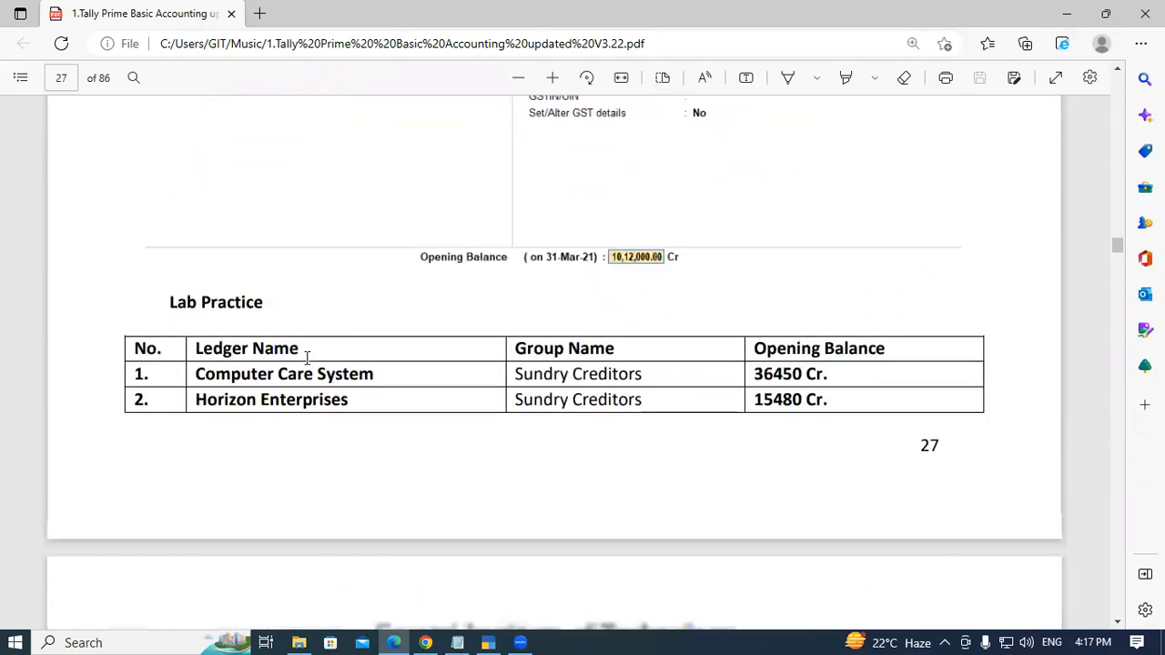
{"action": "left_click_drag", "start_coordinate": [170, 295], "coordinate": [281, 300]}
{"action": "scroll", "coordinate": [291, 354], "scroll_direction": "down", "scroll_amount": 3}
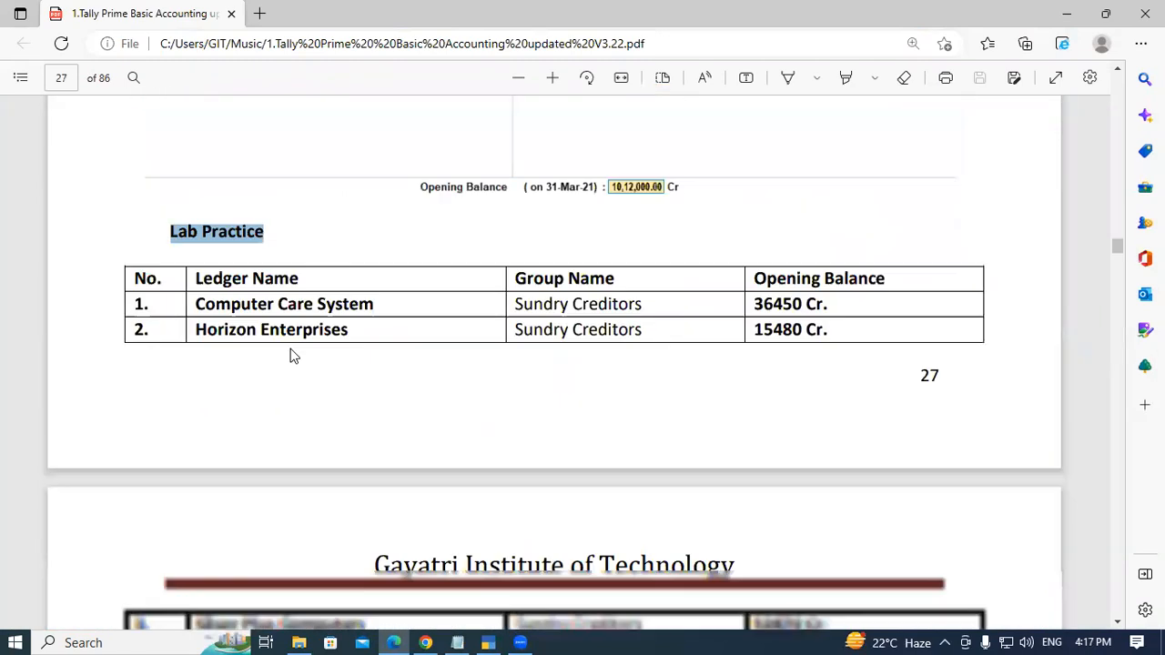
{"action": "scroll", "coordinate": [252, 367], "scroll_direction": "up", "scroll_amount": 1}
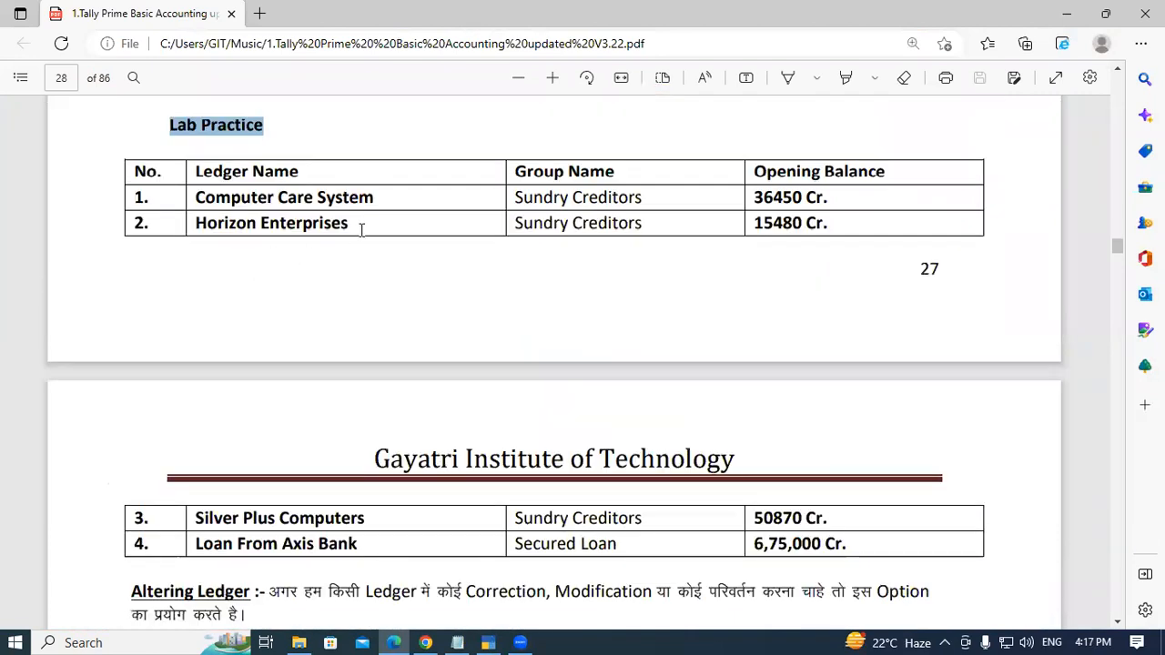
- Select each ledger name, group name and opening balance in the Lab Practice table to review them
{"action": "left_click", "coordinate": [361, 229]}
{"action": "left_click_drag", "start_coordinate": [195, 197], "coordinate": [369, 197]}
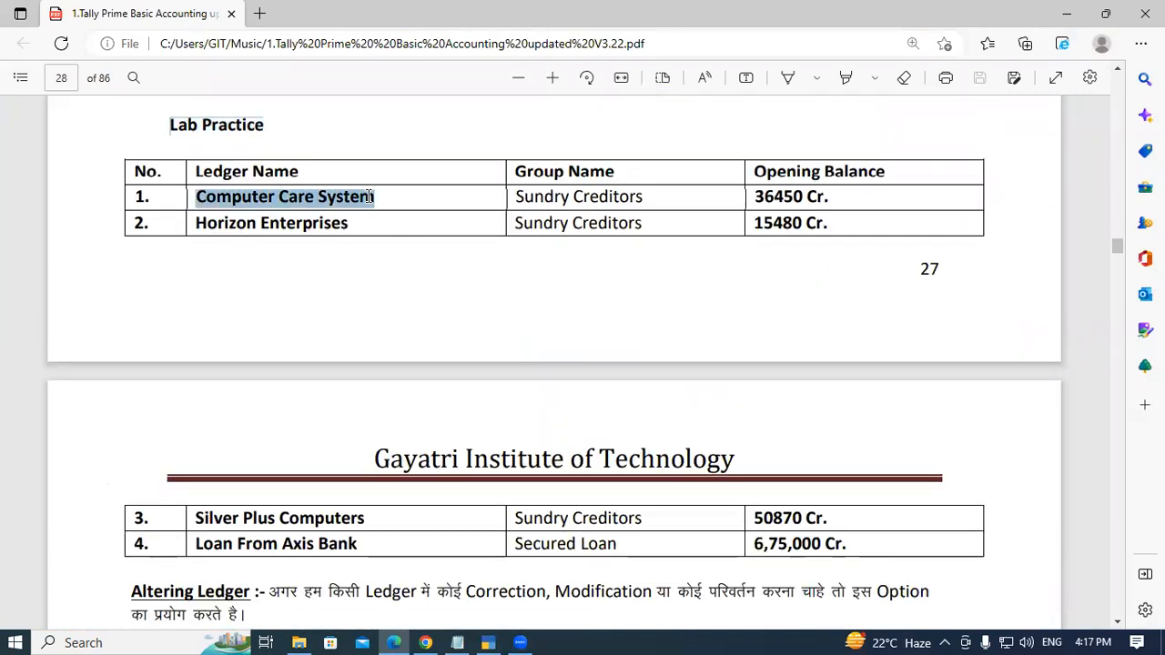
{"action": "left_click", "coordinate": [368, 196]}
{"action": "left_click_drag", "start_coordinate": [197, 222], "coordinate": [352, 223]}
{"action": "left_click", "coordinate": [353, 223]}
{"action": "left_click_drag", "start_coordinate": [197, 517], "coordinate": [373, 519]}
{"action": "left_click", "coordinate": [374, 518]}
{"action": "left_click_drag", "start_coordinate": [195, 546], "coordinate": [361, 546]}
{"action": "left_click", "coordinate": [362, 546]}
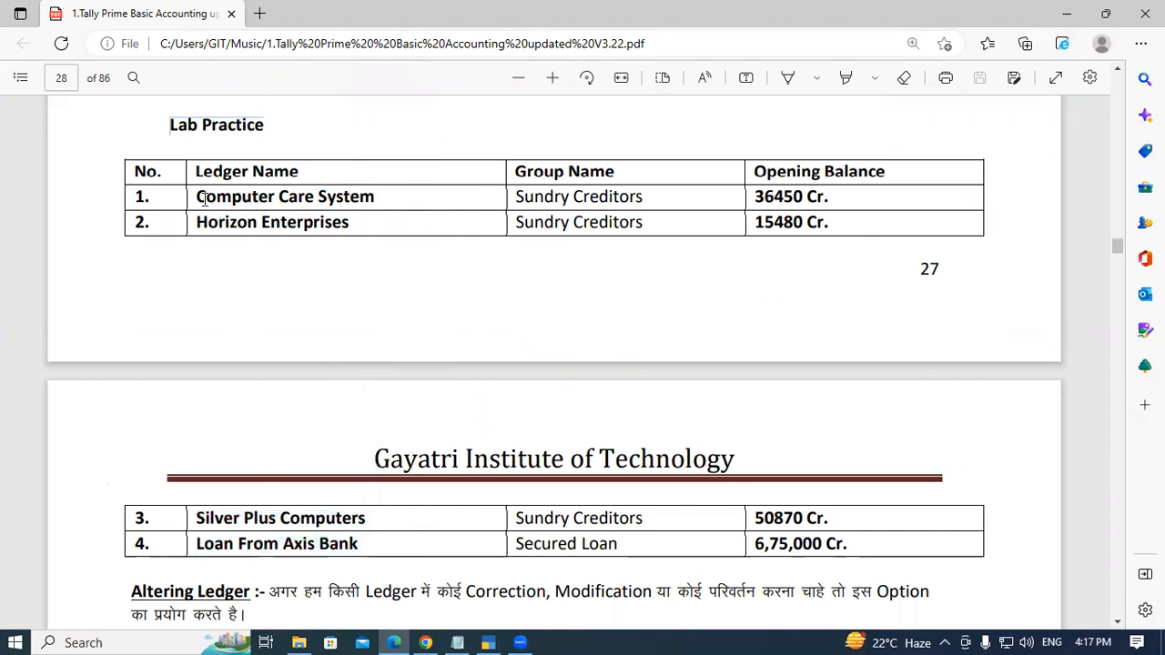
{"action": "left_click_drag", "start_coordinate": [228, 202], "coordinate": [374, 200]}
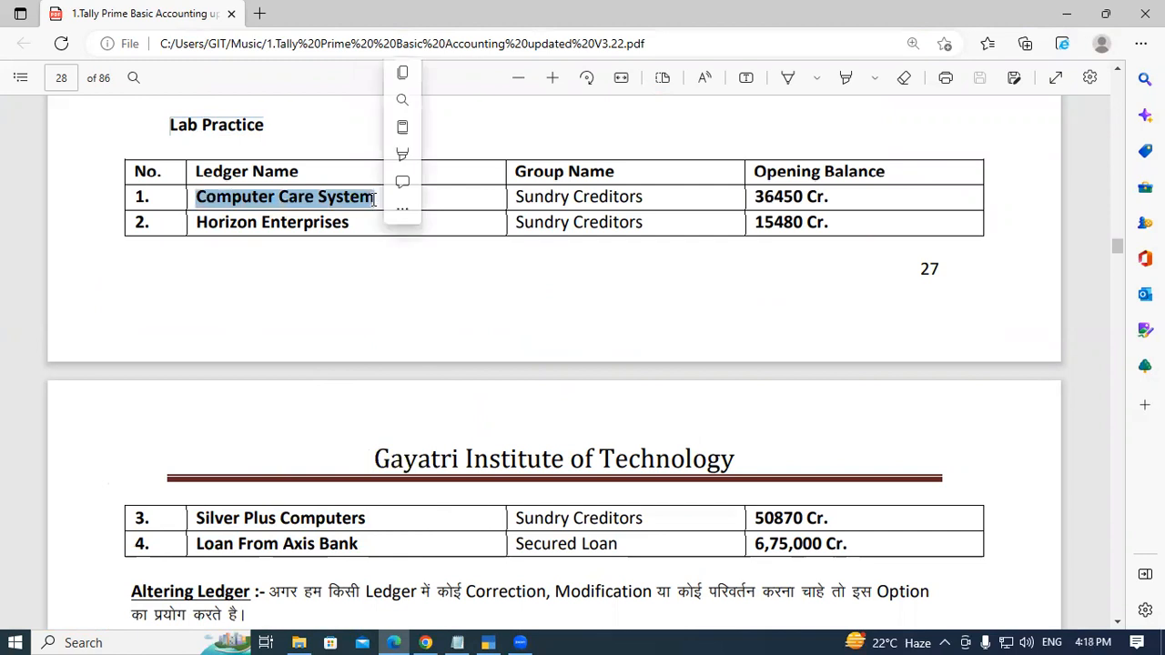
{"action": "left_click", "coordinate": [374, 200]}
{"action": "left_click_drag", "start_coordinate": [515, 171], "coordinate": [620, 173]}
{"action": "left_click", "coordinate": [620, 173]}
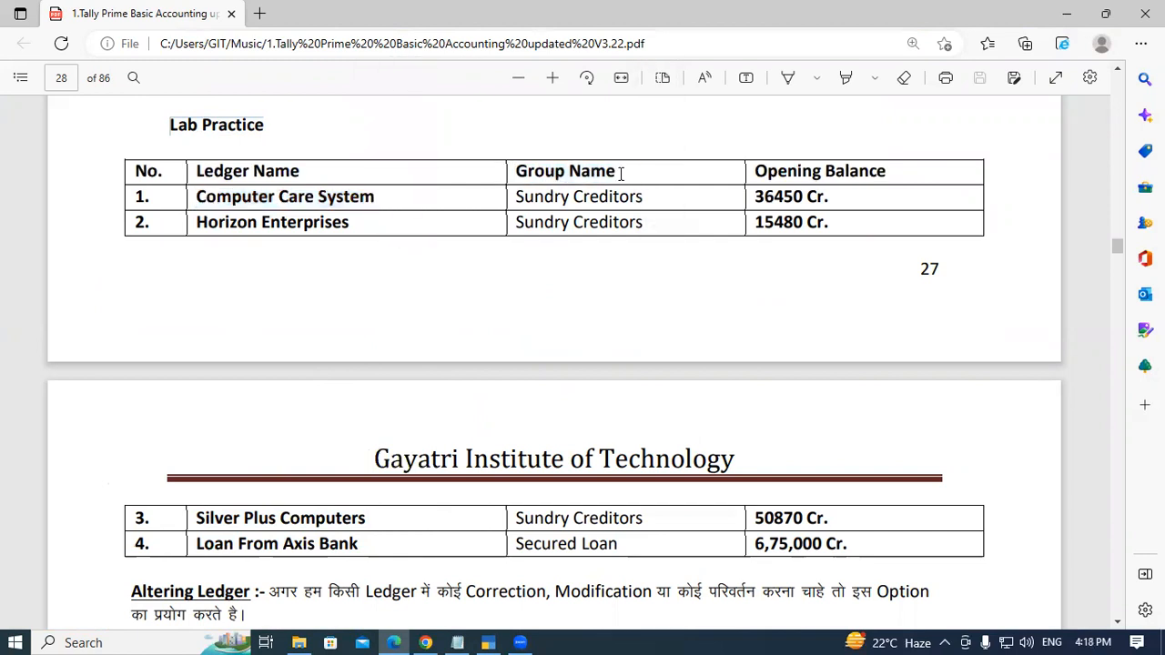
{"action": "left_click_drag", "start_coordinate": [519, 198], "coordinate": [649, 202]}
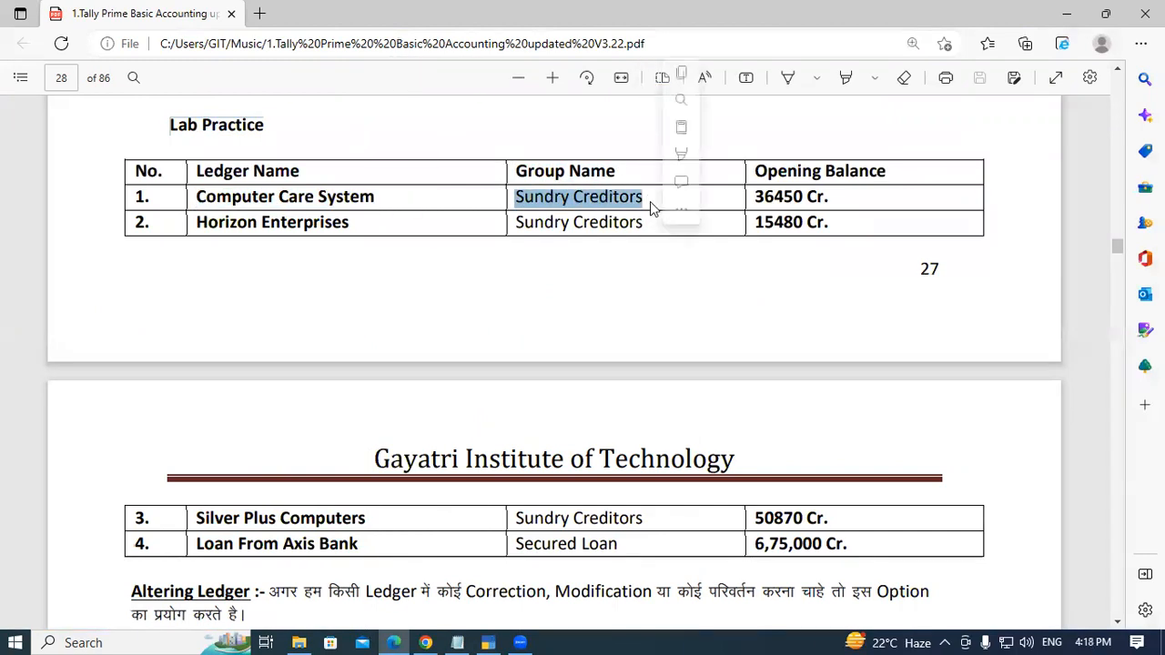
{"action": "left_click", "coordinate": [649, 201]}
{"action": "left_click_drag", "start_coordinate": [198, 221], "coordinate": [344, 222]}
{"action": "left_click", "coordinate": [344, 222]}
{"action": "left_click_drag", "start_coordinate": [515, 223], "coordinate": [661, 234]}
{"action": "left_click", "coordinate": [661, 234]}
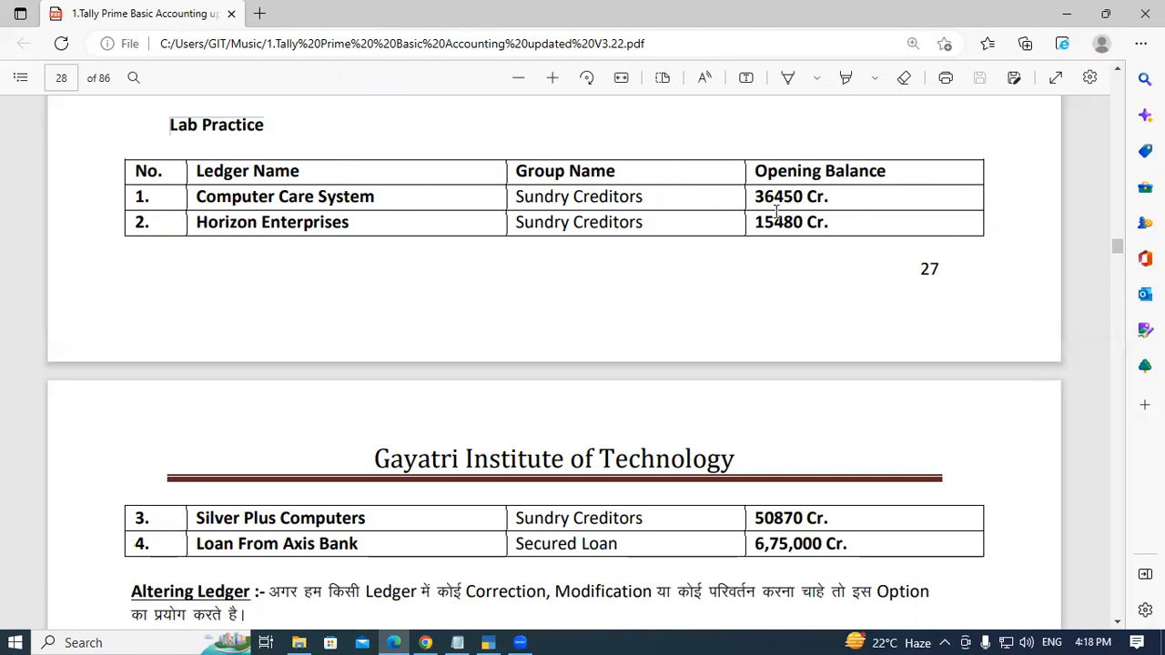
{"action": "left_click_drag", "start_coordinate": [756, 196], "coordinate": [836, 202]}
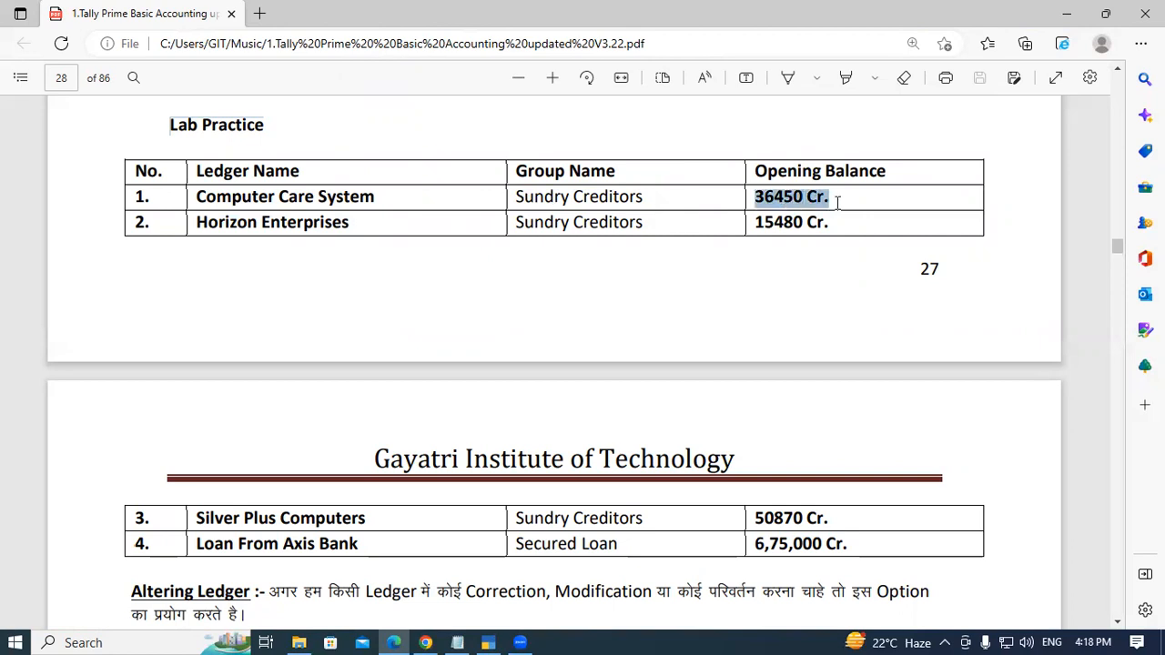
{"action": "left_click", "coordinate": [837, 200]}
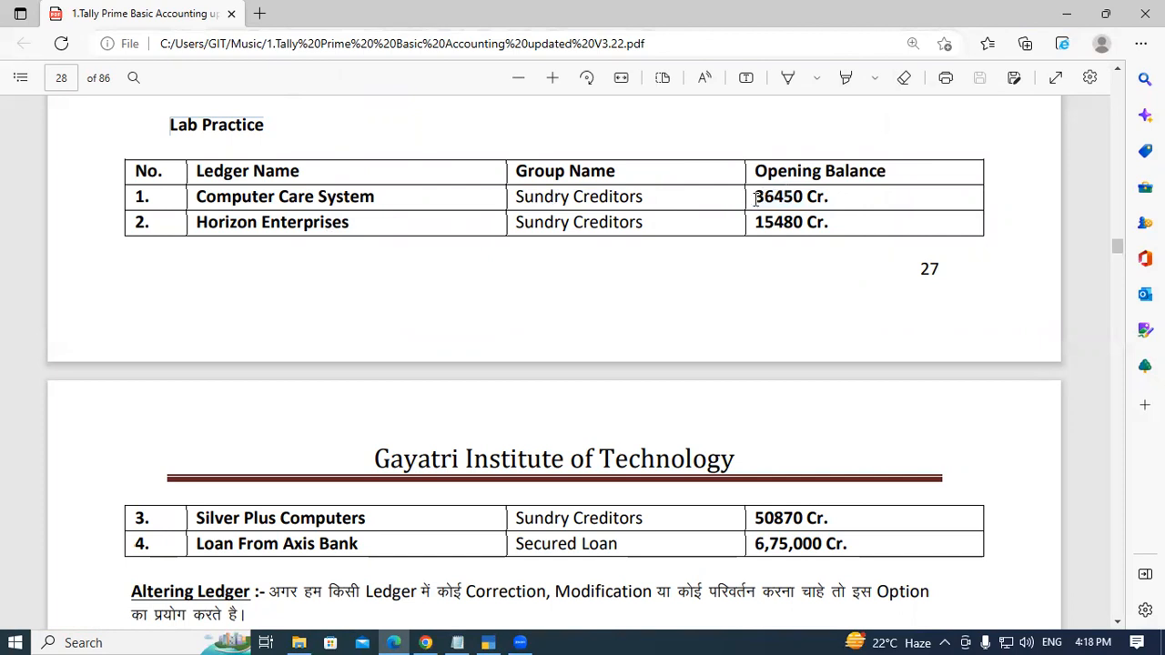
{"action": "left_click_drag", "start_coordinate": [755, 196], "coordinate": [801, 202]}
{"action": "left_click", "coordinate": [801, 202]}
- Handwrite 34650 beside Computer Care System's opening balance with the PDF draw tool and mark the printed amount
{"action": "left_click", "coordinate": [787, 78]}
{"action": "mouse_move", "coordinate": [848, 189]}
{"action": "left_mouse_down"}
{"action": "mouse_move", "coordinate": [846, 208]}
{"action": "mouse_move", "coordinate": [871, 183]}
{"action": "mouse_move", "coordinate": [881, 193]}
{"action": "mouse_move", "coordinate": [872, 208]}
{"action": "left_mouse_up"}
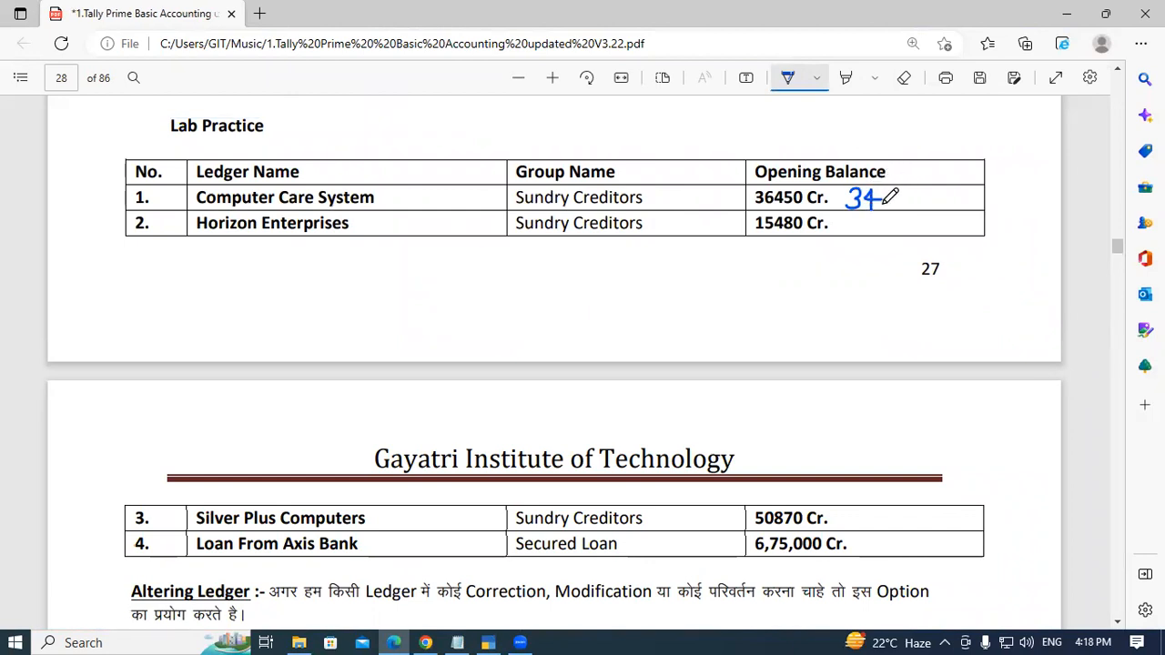
{"action": "mouse_move", "coordinate": [893, 188]}
{"action": "left_mouse_down"}
{"action": "mouse_move", "coordinate": [888, 206]}
{"action": "mouse_move", "coordinate": [907, 209]}
{"action": "left_mouse_up"}
{"action": "left_click_drag", "start_coordinate": [909, 192], "coordinate": [942, 189]}
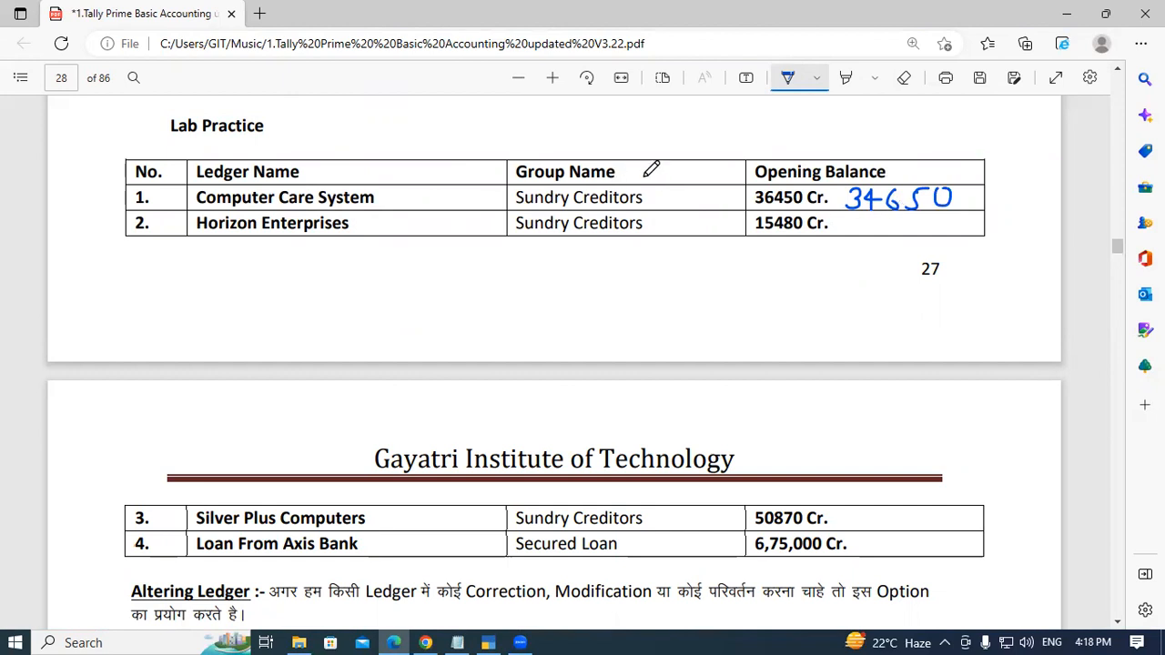
{"action": "mouse_move", "coordinate": [744, 193]}
{"action": "left_mouse_down"}
{"action": "mouse_move", "coordinate": [756, 207]}
{"action": "mouse_move", "coordinate": [745, 208]}
{"action": "left_mouse_up"}
- Turn off the draw tool and select Computer Care System's name in the Lab Practice table
{"action": "scroll", "coordinate": [424, 353], "scroll_direction": "down", "scroll_amount": 2}
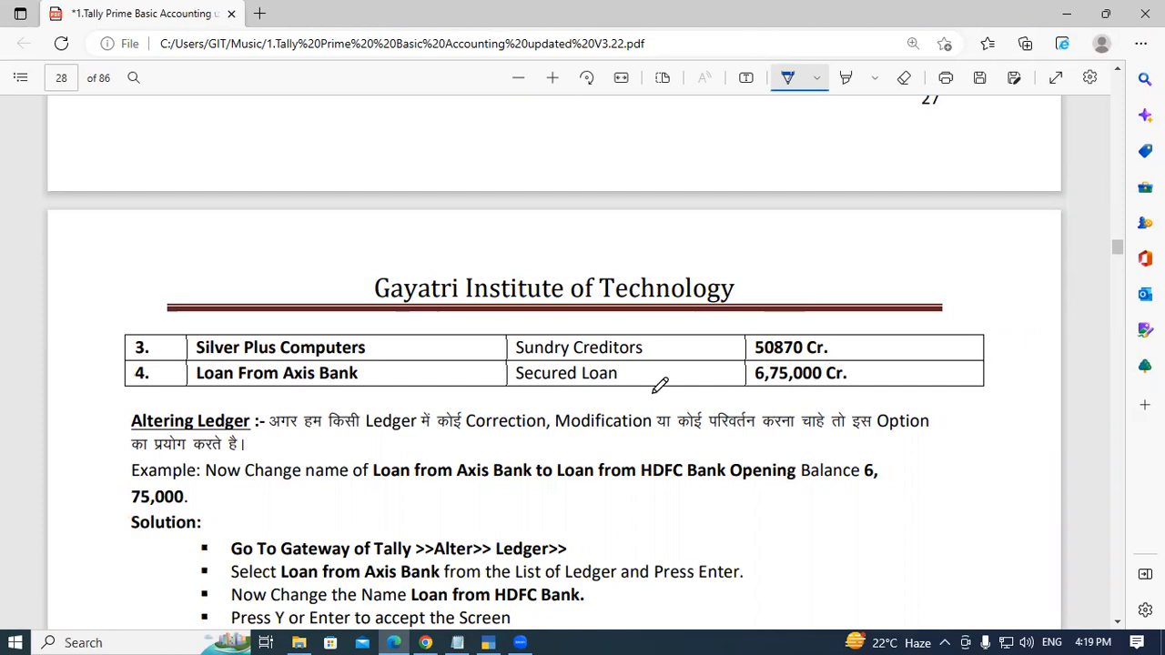
{"action": "scroll", "coordinate": [661, 382], "scroll_direction": "up", "scroll_amount": 4}
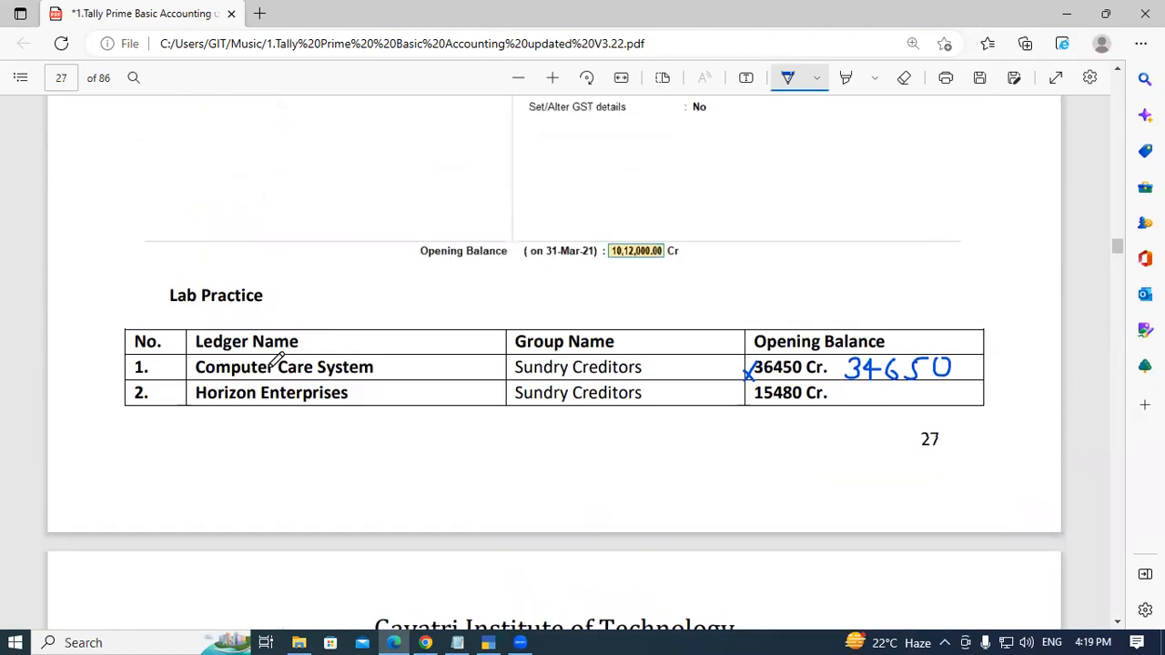
{"action": "scroll", "coordinate": [273, 358], "scroll_direction": "down", "scroll_amount": 2}
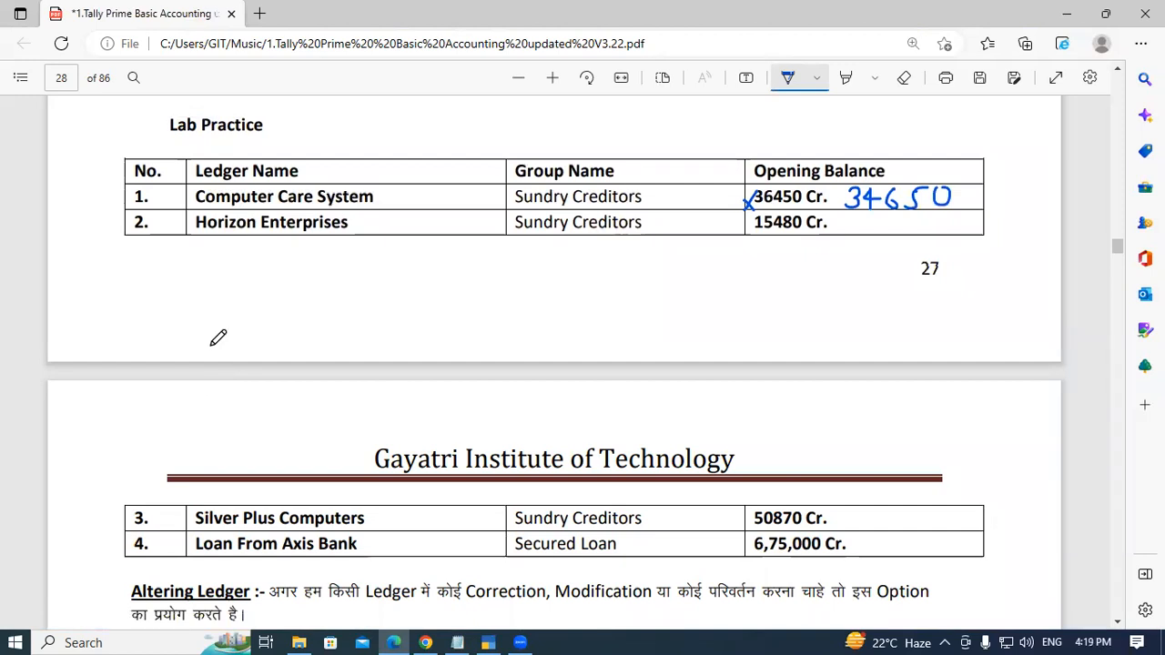
{"action": "left_click", "coordinate": [787, 76]}
{"action": "left_click_drag", "start_coordinate": [201, 197], "coordinate": [387, 209]}
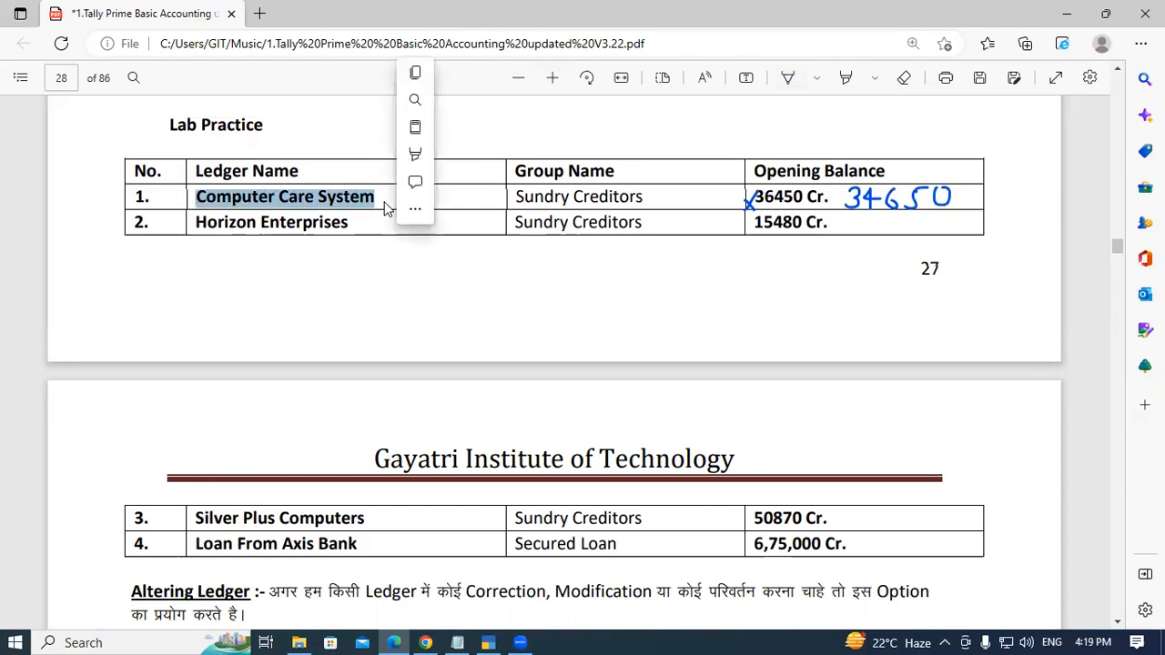
{"action": "left_click", "coordinate": [386, 202]}
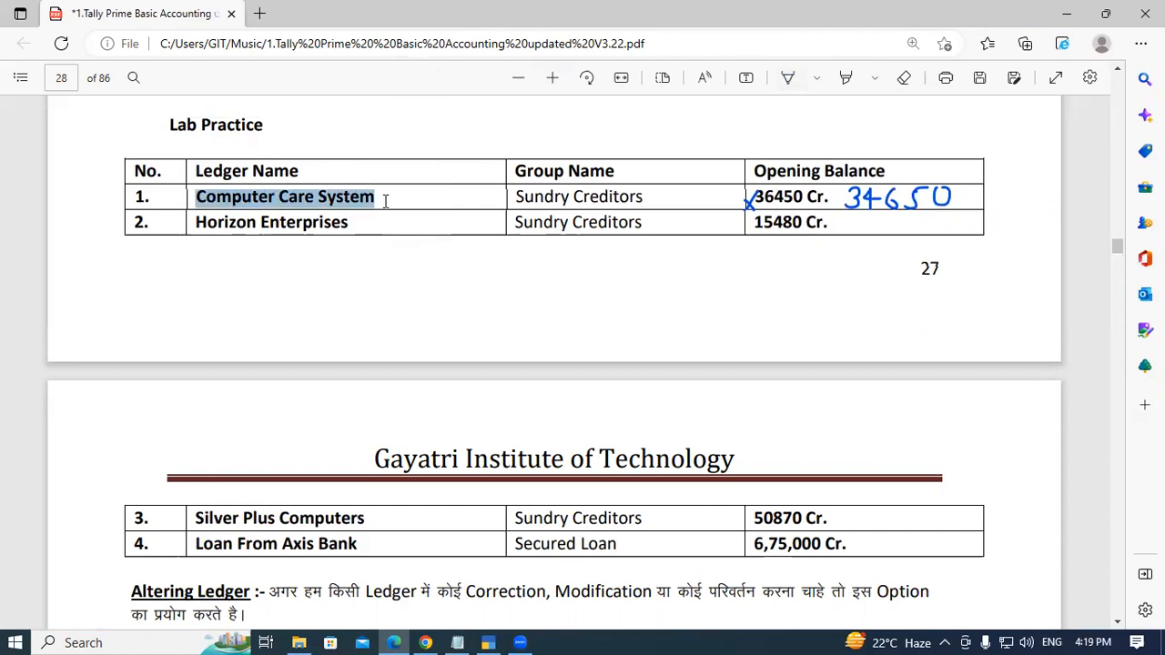
- Return to TallyPrime and start creating a new ledger named Computer Care System
{"action": "key", "text": "alt+Tab"}
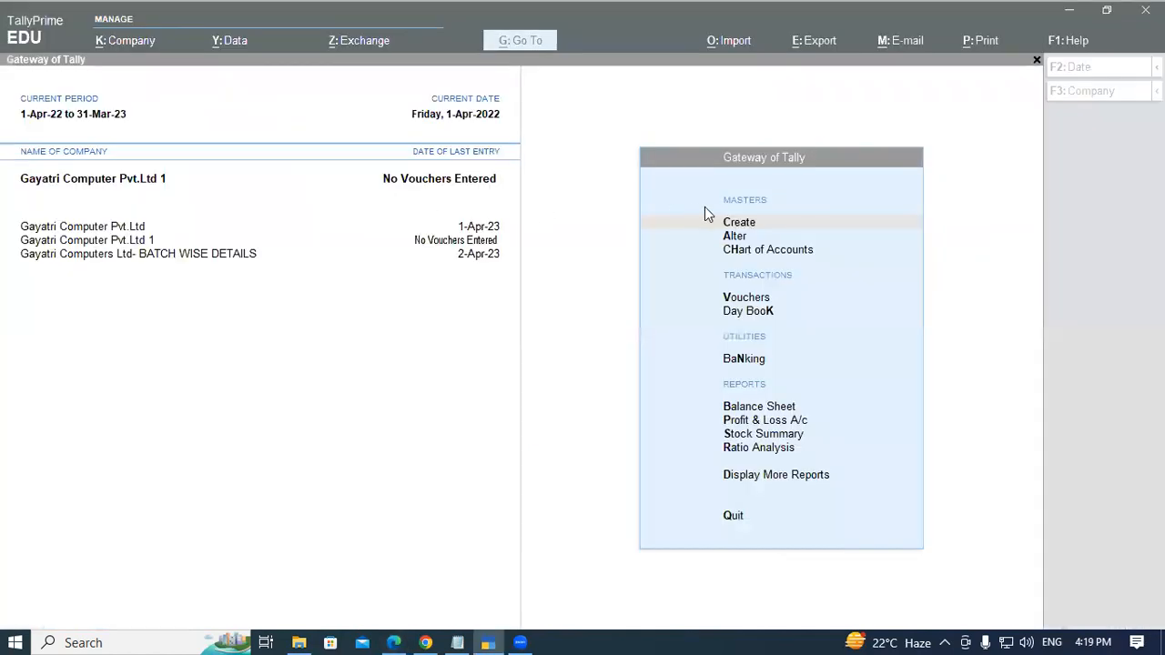
{"action": "left_click", "coordinate": [678, 229]}
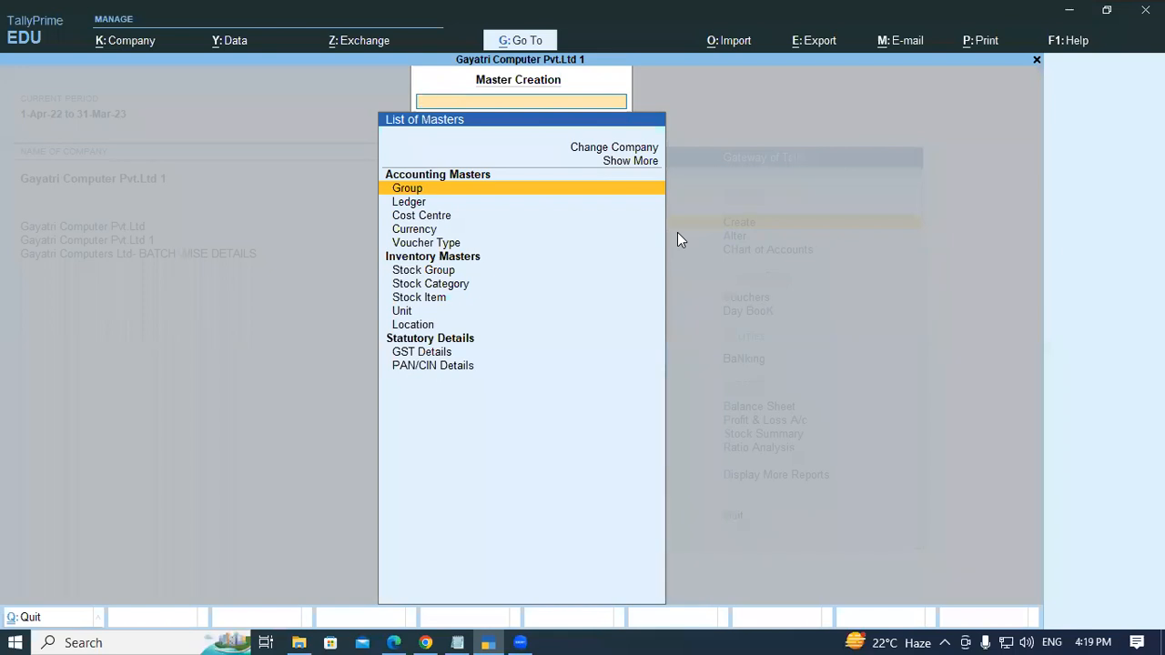
{"action": "key", "text": "Down"}
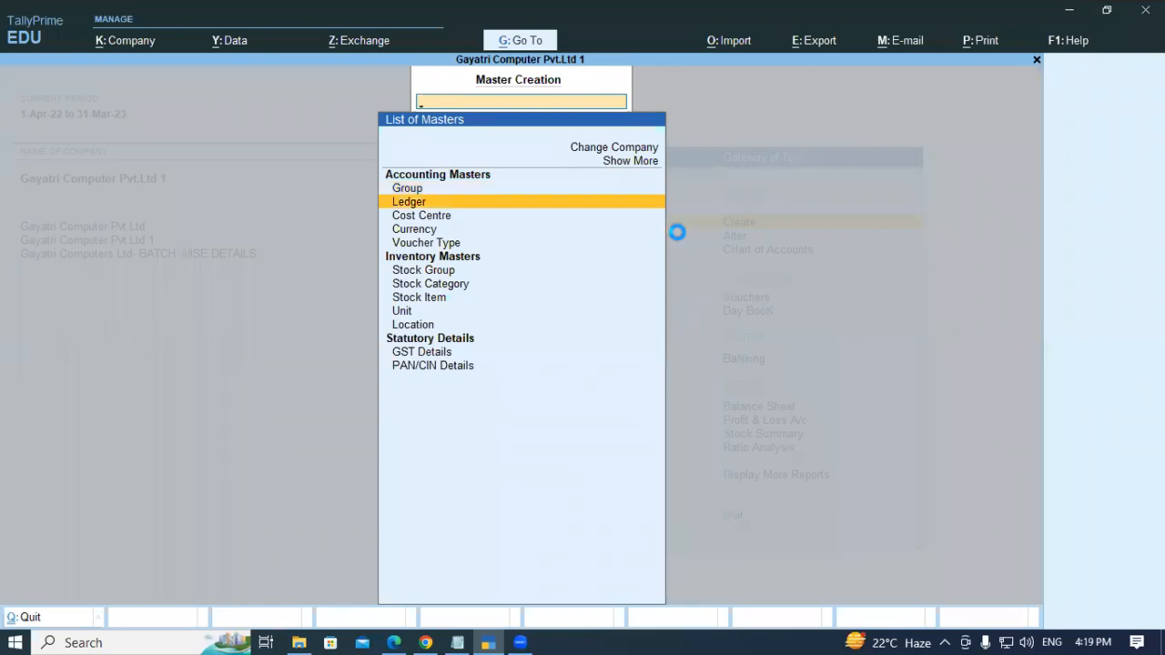
{"action": "key", "text": "Return"}
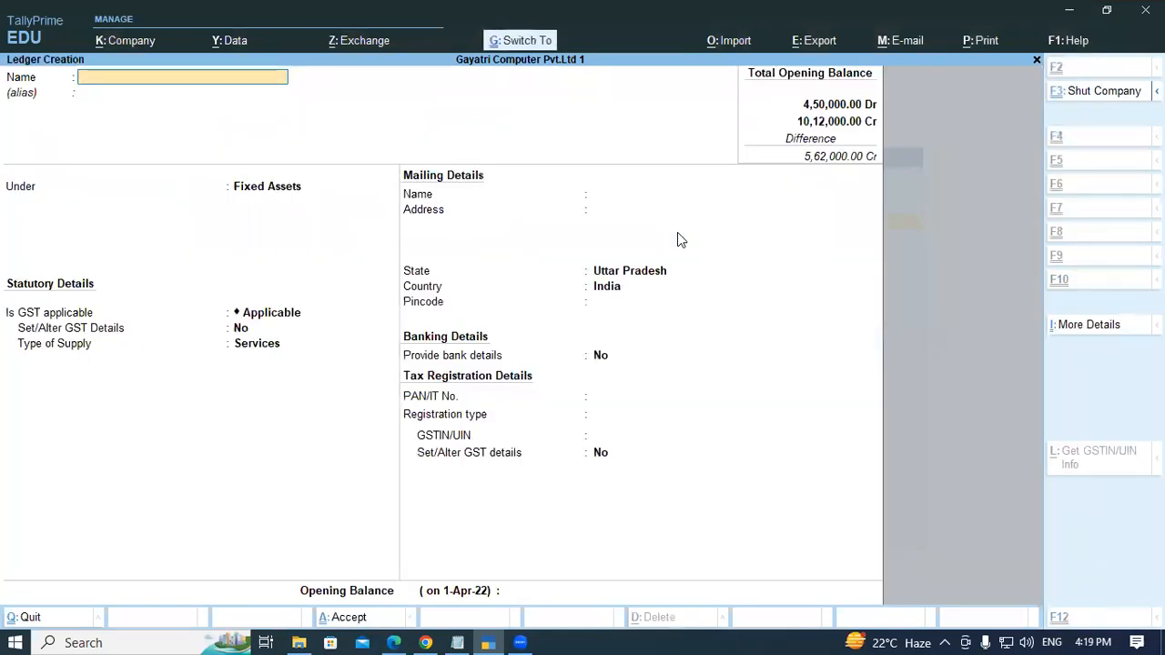
{"action": "type", "text": "Computer Care System"}
{"action": "key", "text": "Return"}
{"action": "key", "text": "Return"}
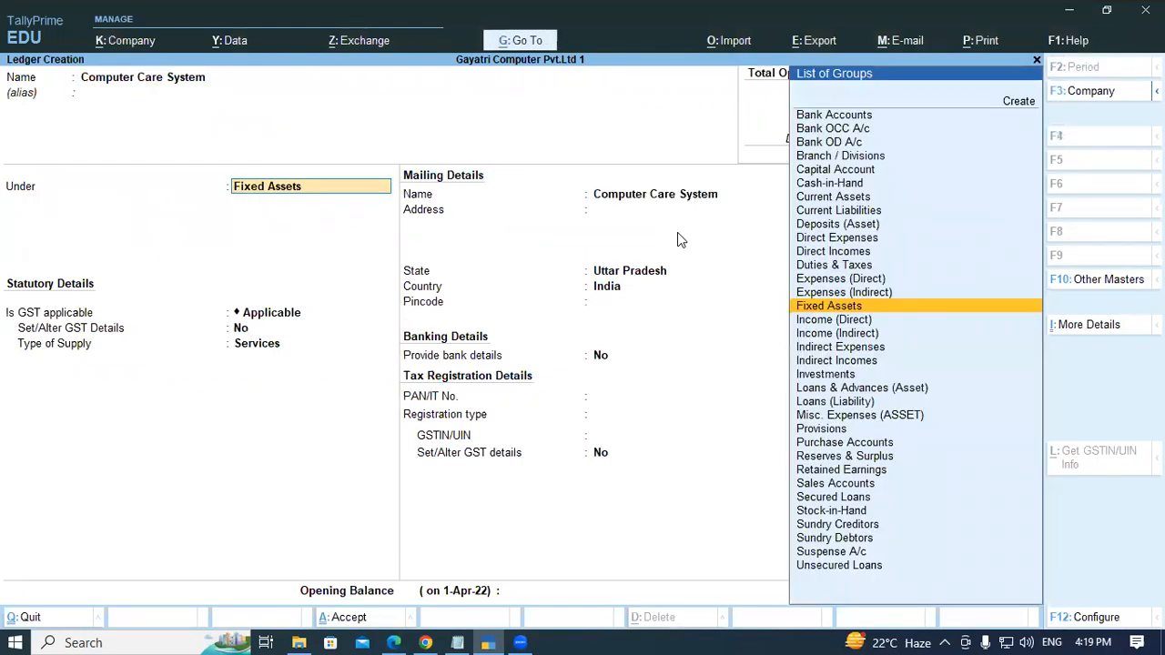
- Place the ledger under Sundry Creditors and move through the remaining details to the opening balance
{"action": "type", "text": "SUN"}
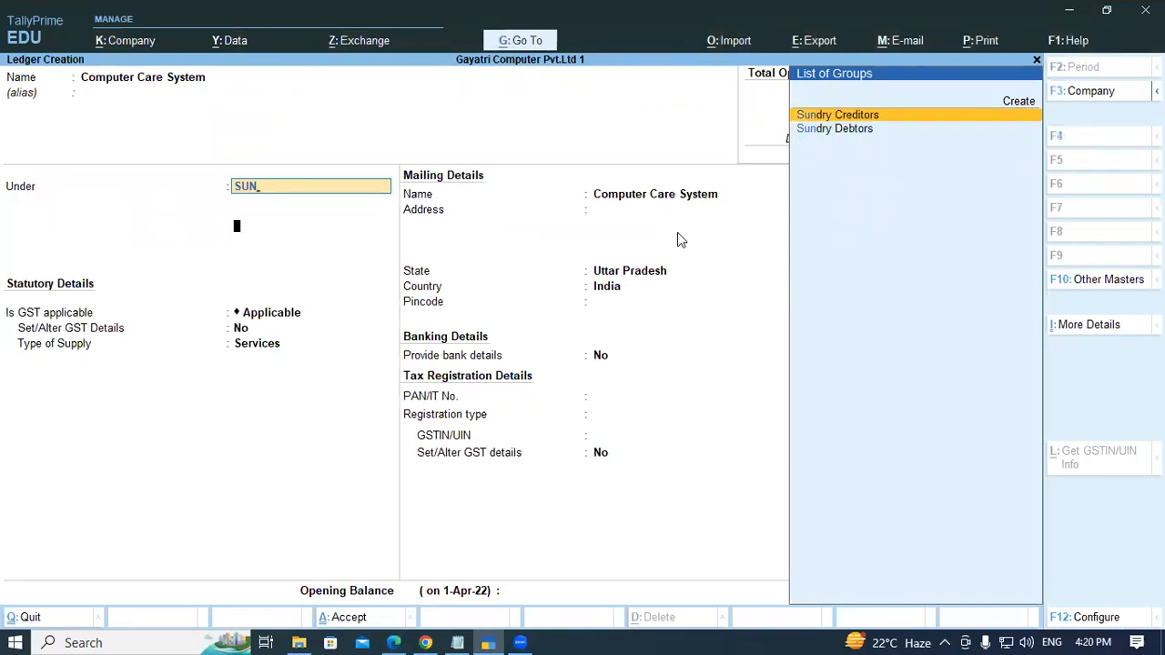
{"action": "key", "text": "Return"}
{"action": "key", "text": "Return"}
{"action": "key", "text": "Return"}
{"action": "key", "text": "Return"}
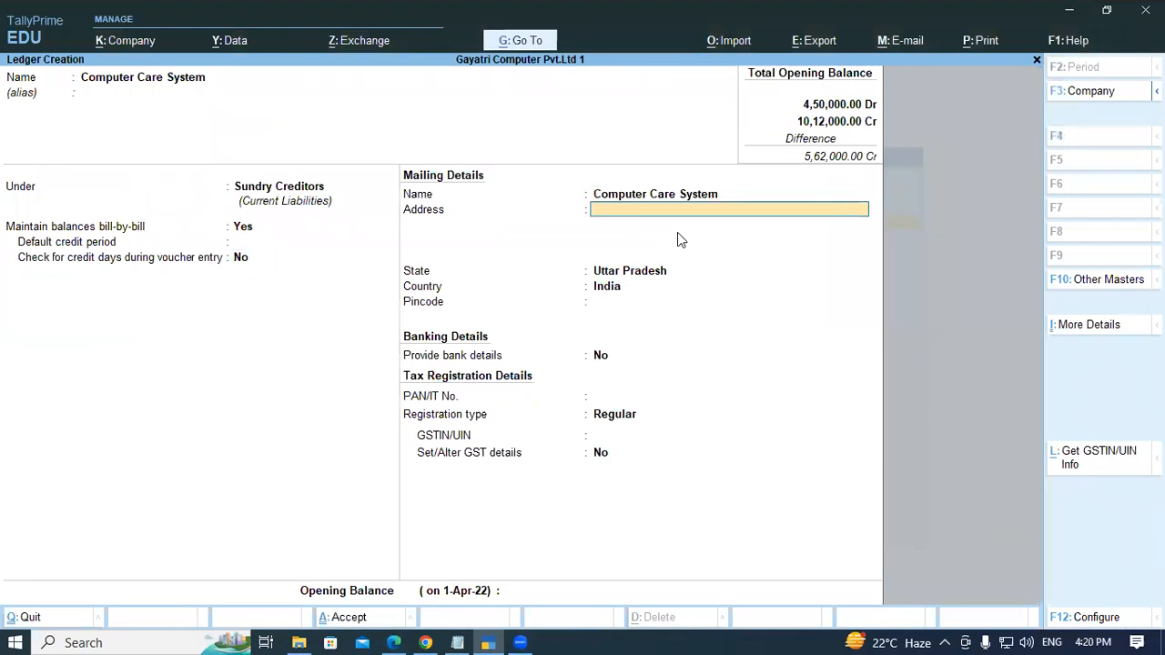
{"action": "key", "text": "Return"}
{"action": "key", "text": "Return"}
{"action": "key", "text": "Return"}
{"action": "key", "text": "Return"}
{"action": "key", "text": "Return"}
{"action": "key", "text": "Return"}
{"action": "key", "text": "Return"}
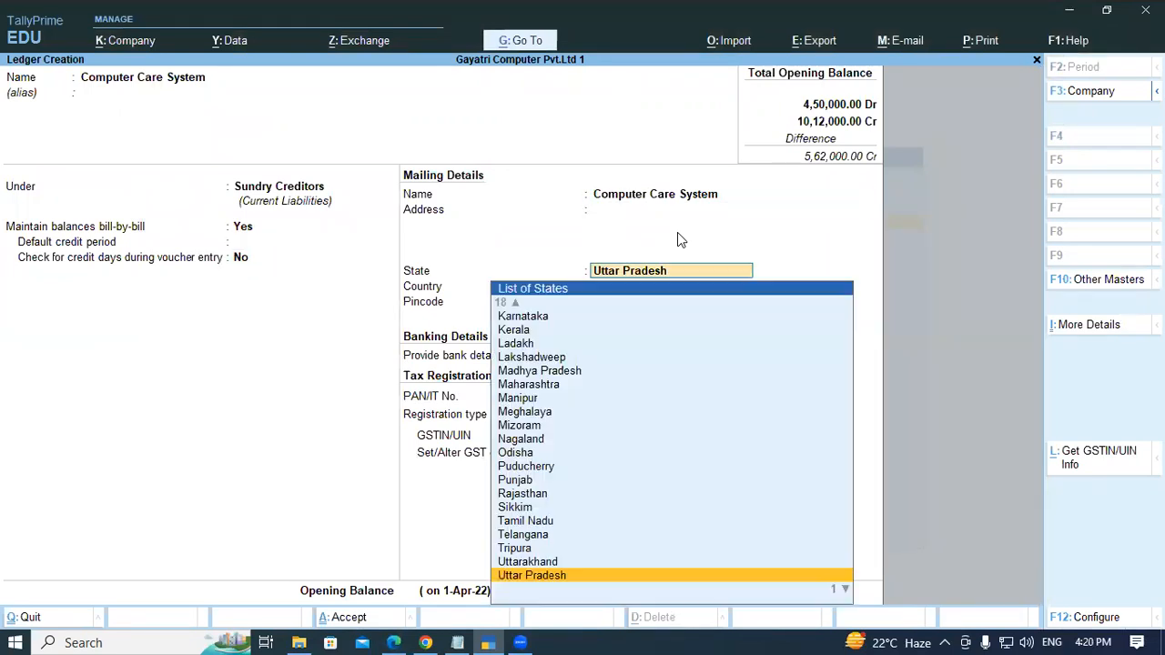
{"action": "key", "text": "Return"}
{"action": "key", "text": "Return"}
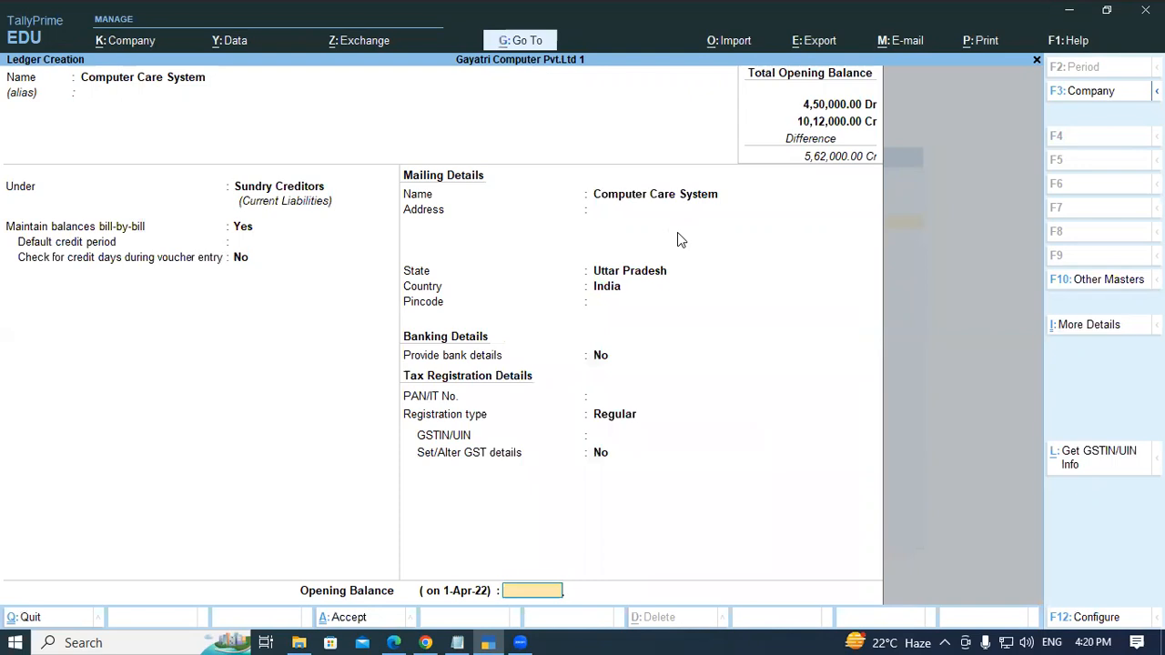
- Enter an opening balance of 34,650 Cr, accept the bill-wise breakup, and accept the Computer Care System ledger
{"action": "type", "text": "34650"}
{"action": "key", "text": "Return"}
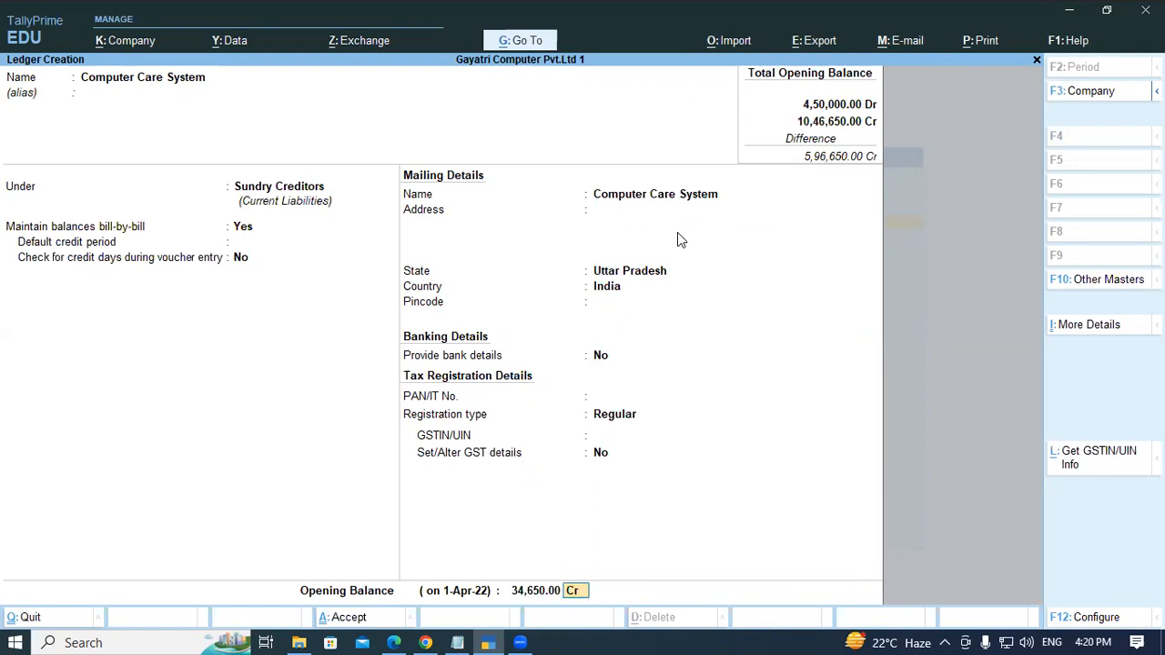
{"action": "key", "text": "Return"}
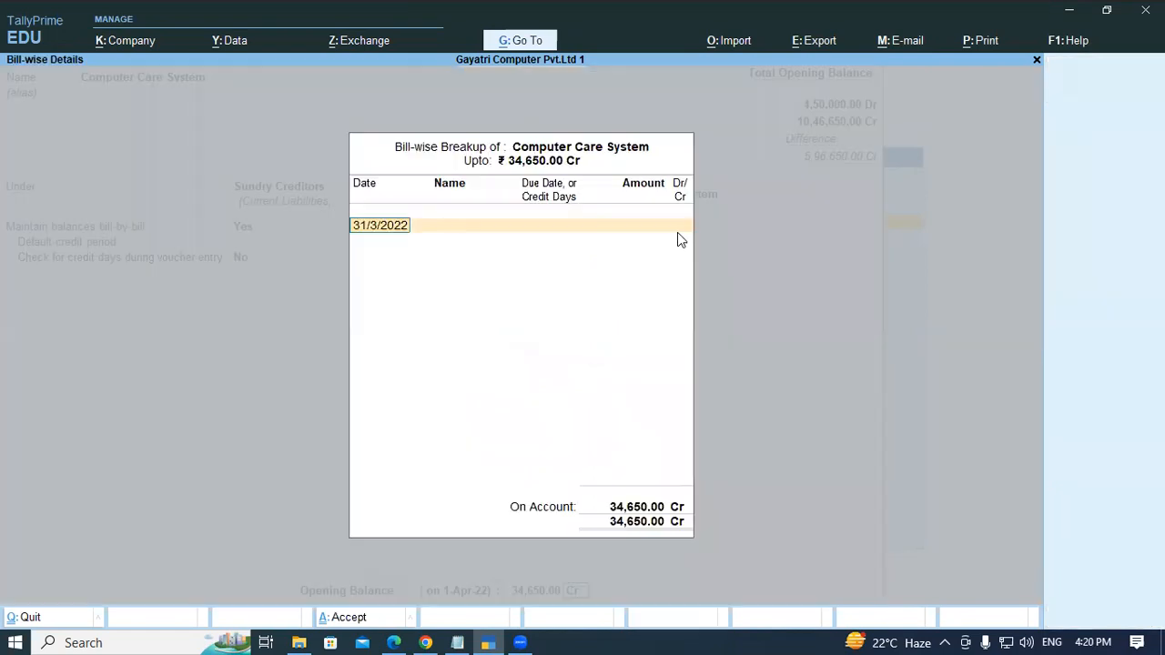
{"action": "key", "text": "Return"}
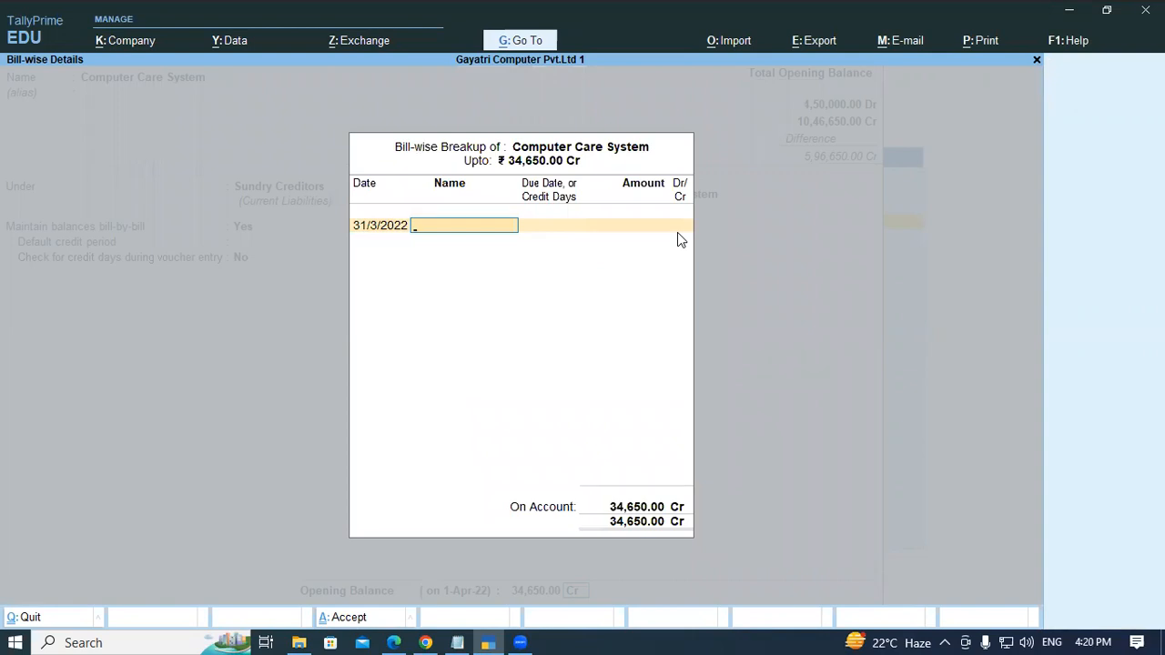
{"action": "key", "text": "Return"}
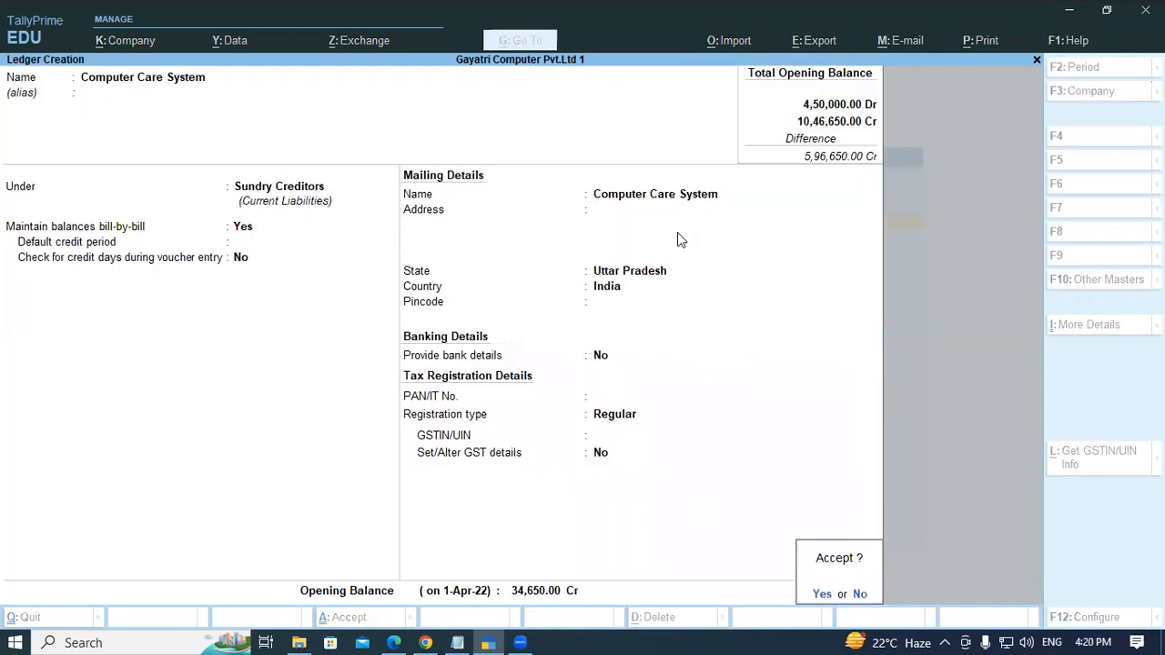
{"action": "key", "text": "Return"}
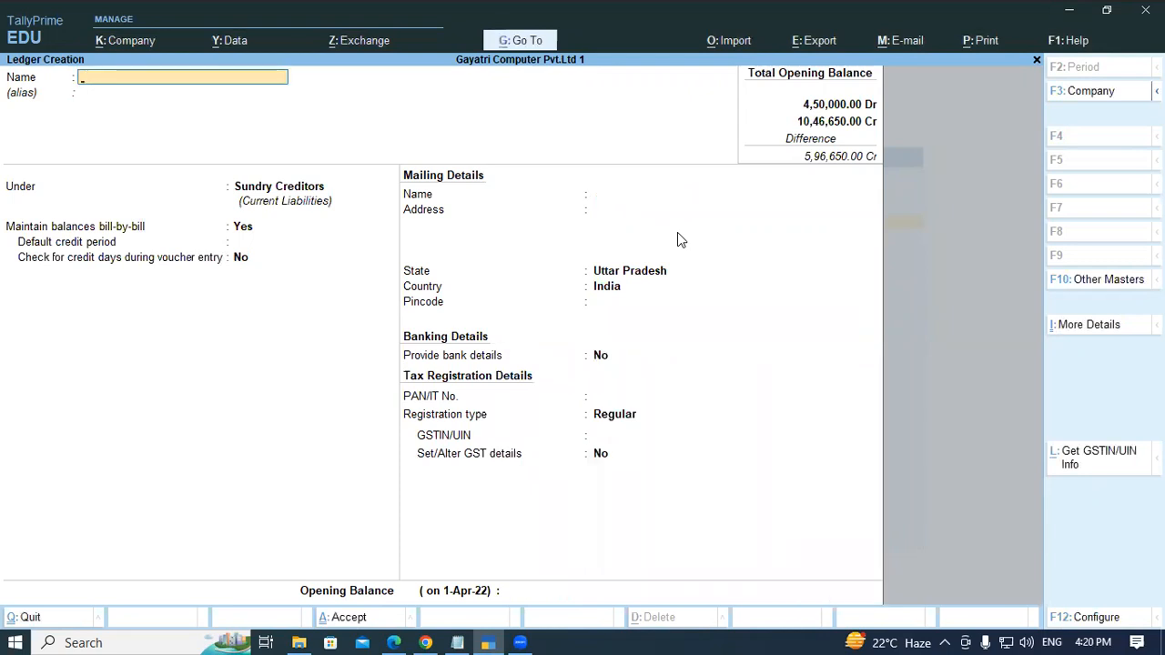
- Copy the ledger name Loan From Axis Bank from the PDF table and paste it as the new ledger's name
{"action": "key", "text": "alt+Tab"}
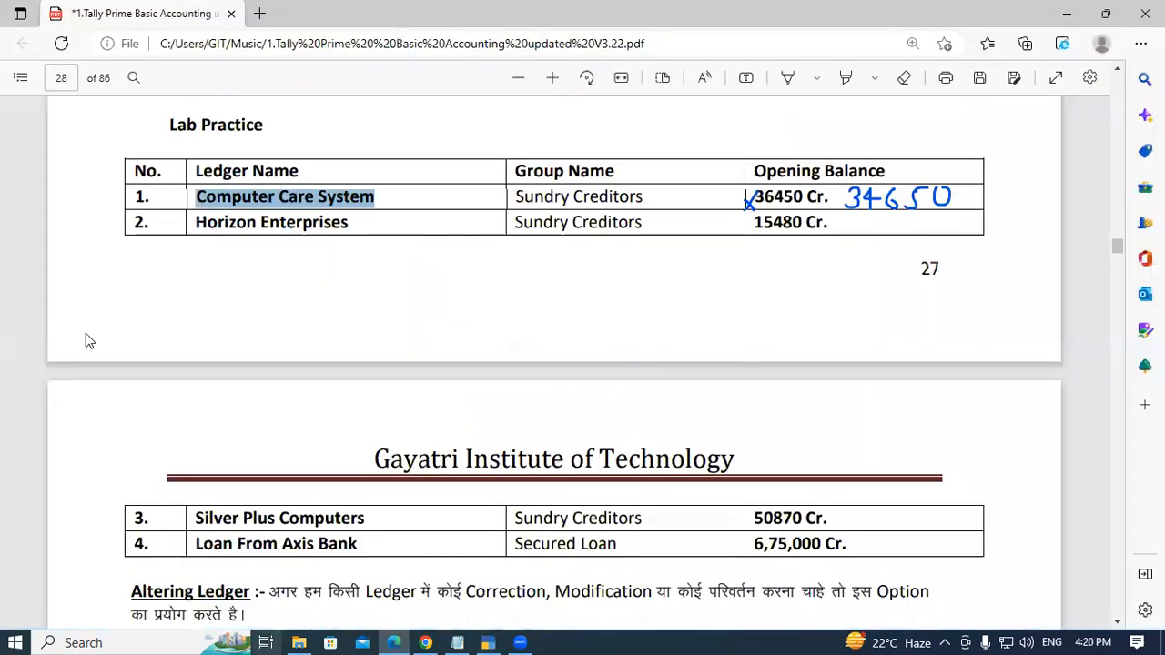
{"action": "left_click", "coordinate": [244, 231]}
{"action": "scroll", "coordinate": [228, 273], "scroll_direction": "down", "scroll_amount": 2}
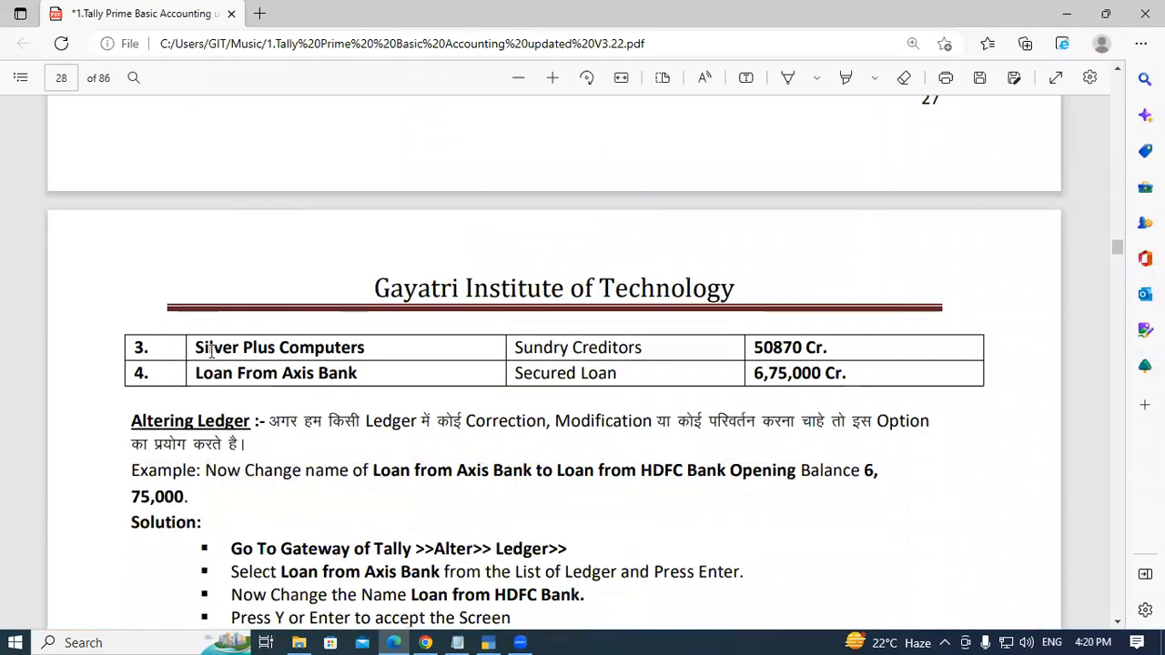
{"action": "left_click_drag", "start_coordinate": [194, 373], "coordinate": [362, 380]}
{"action": "left_click", "coordinate": [361, 374]}
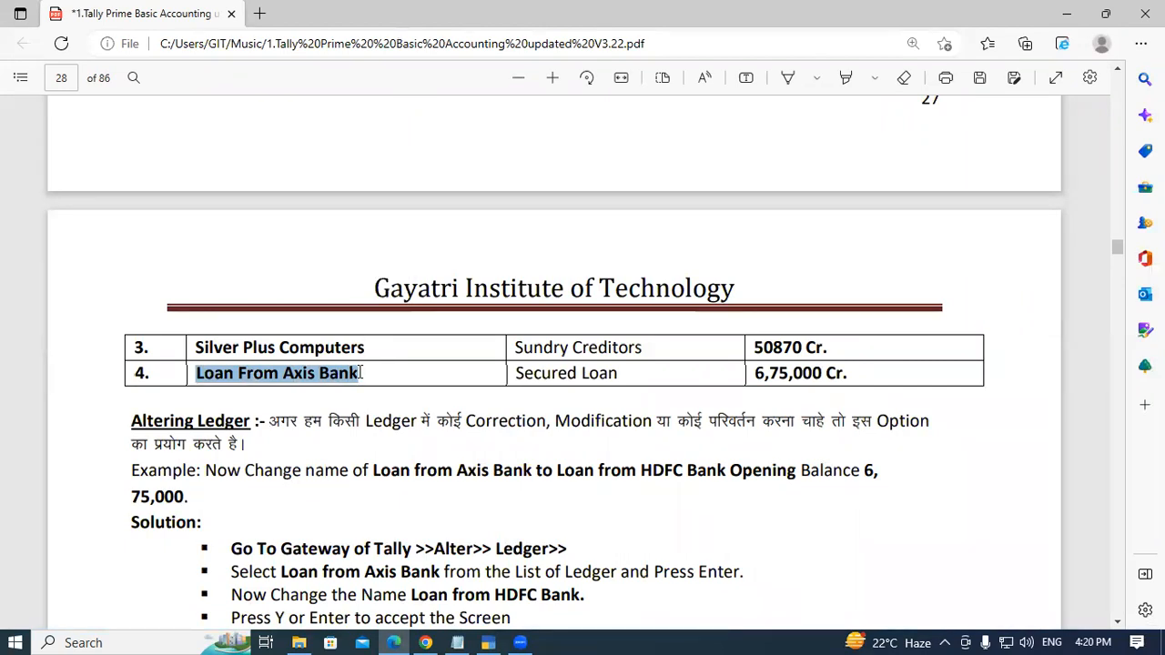
{"action": "key", "text": "alt+Tab"}
{"action": "key", "text": "ctrl+alt+v"}
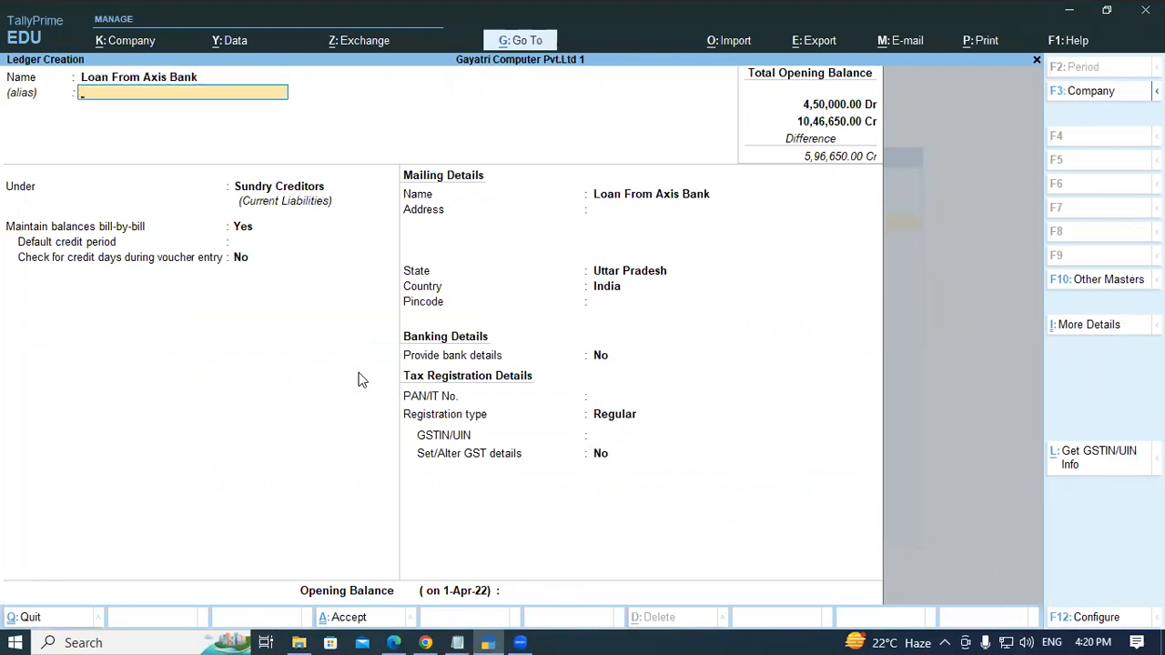
{"action": "key", "text": "Return"}
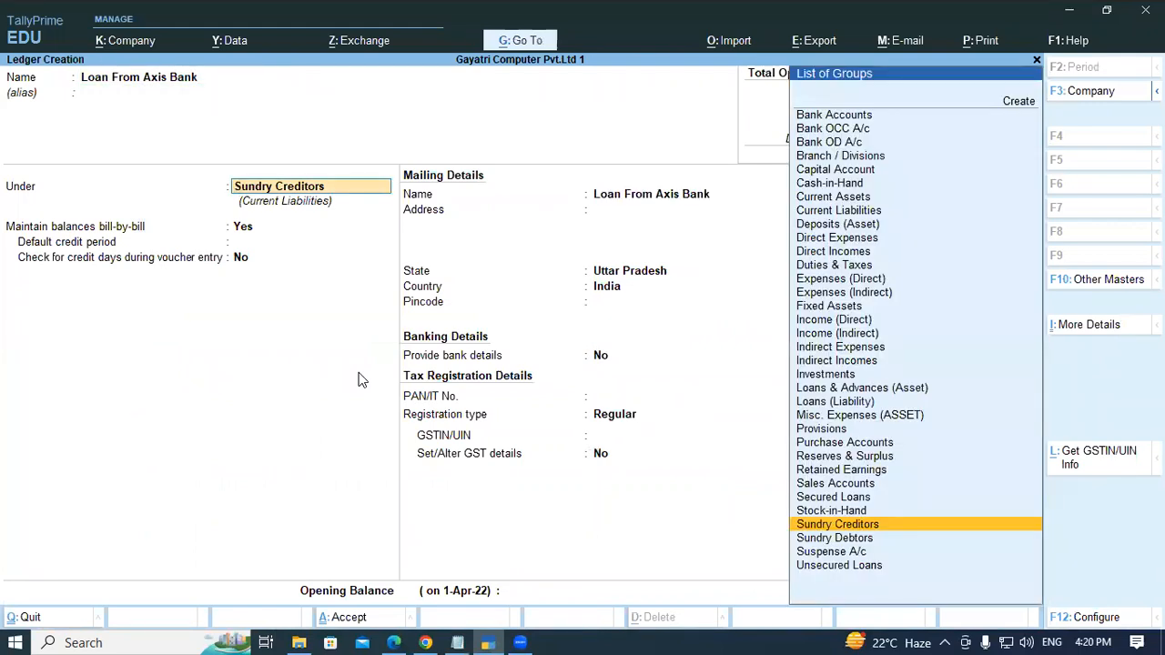
- Place the ledger under Secured Loans and move through the remaining details to the opening balance
{"action": "type", "text": "SECU"}
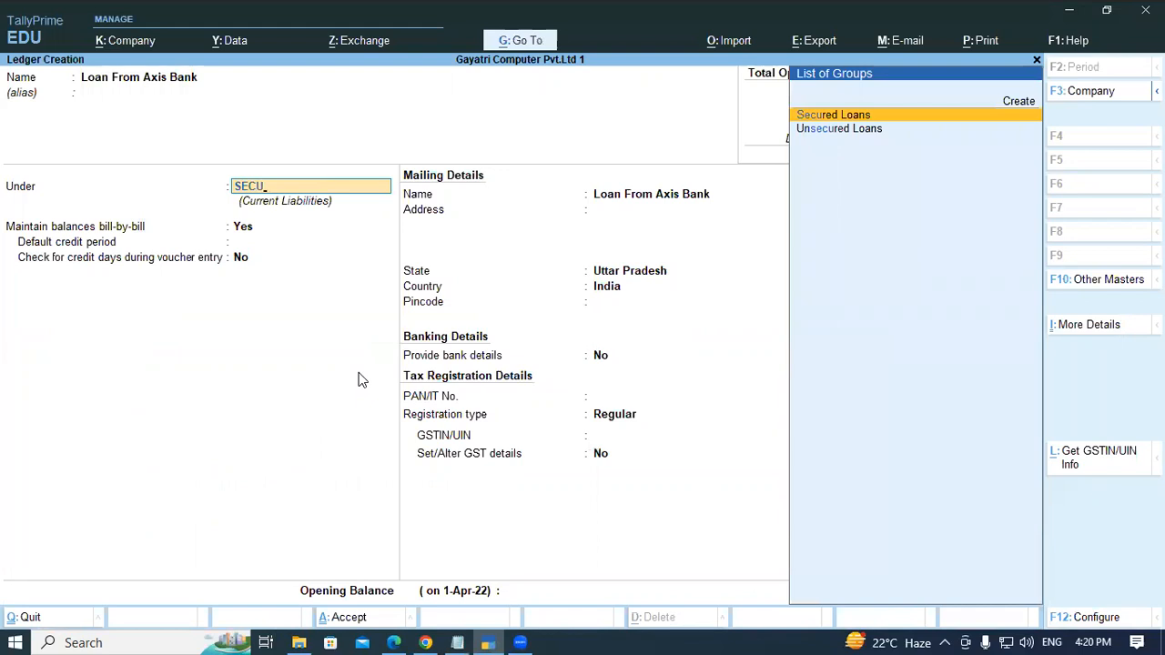
{"action": "key", "text": "Return"}
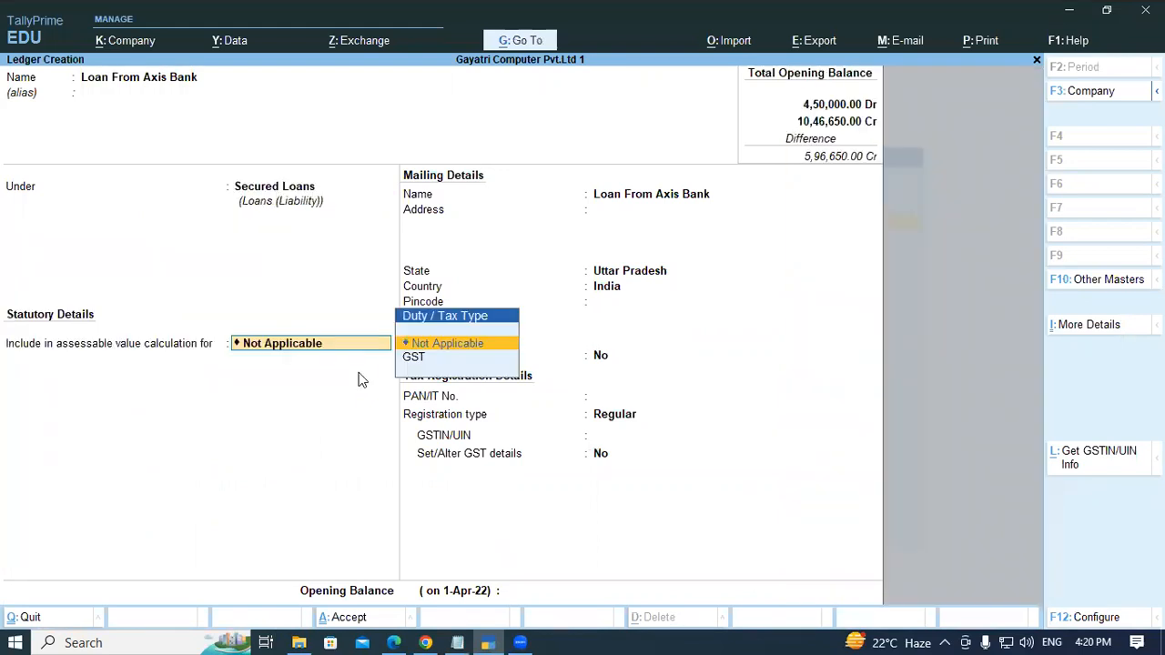
{"action": "key", "text": "Return"}
{"action": "key", "text": "Return"}
{"action": "key", "text": "Return"}
{"action": "key", "text": "Return"}
{"action": "key", "text": "Return"}
{"action": "key", "text": "Return"}
{"action": "key", "text": "Return"}
{"action": "key", "text": "Return"}
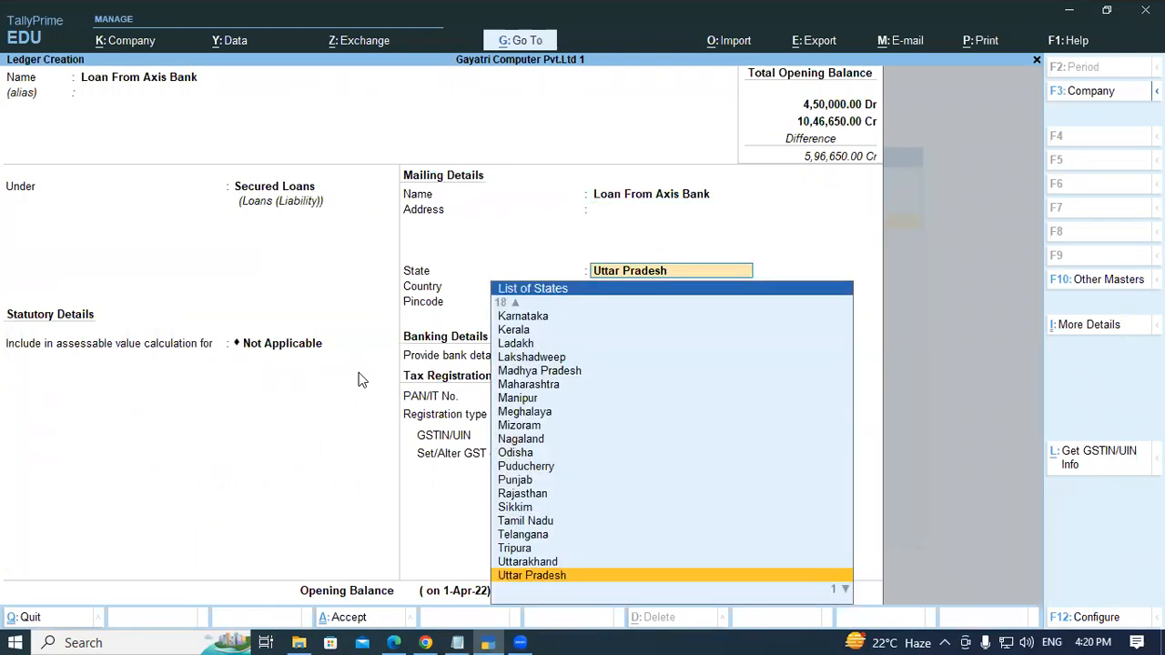
{"action": "key", "text": "Return"}
{"action": "key", "text": "Return"}
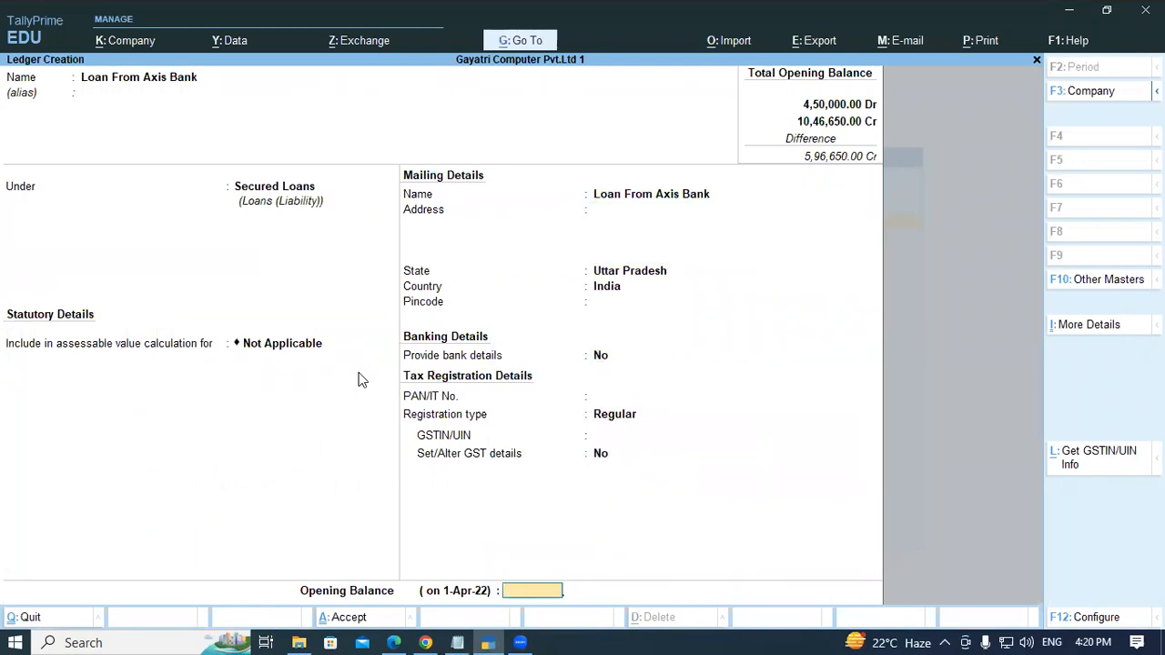
{"action": "key", "text": "alt+Tab"}
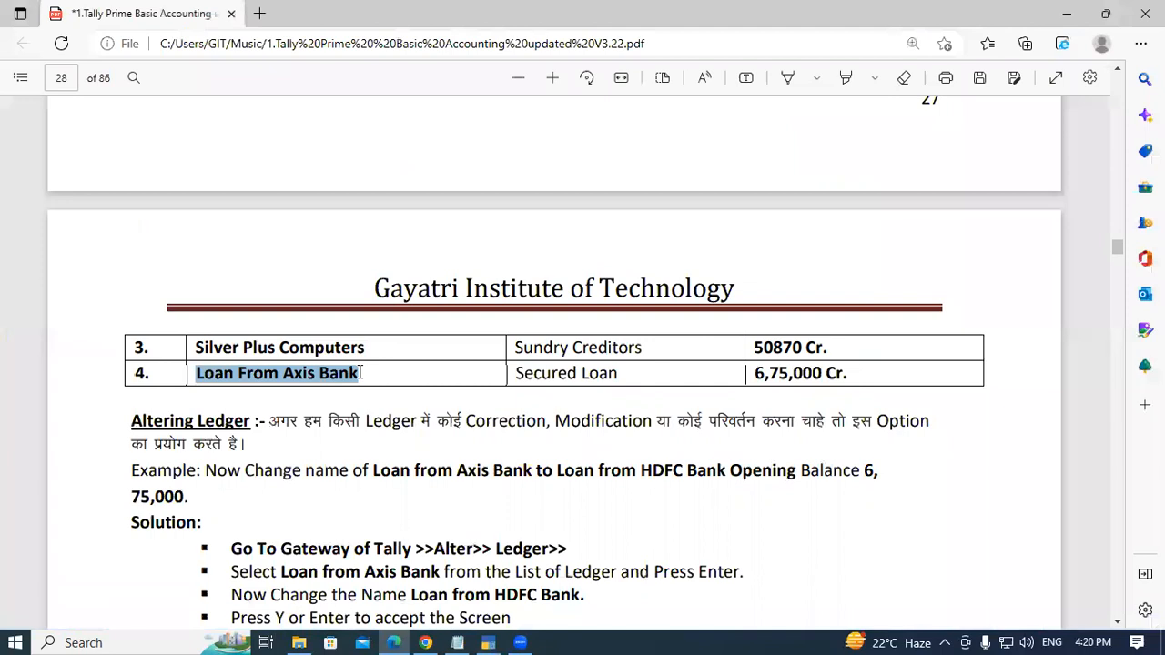
{"action": "key", "text": "alt+Tab"}
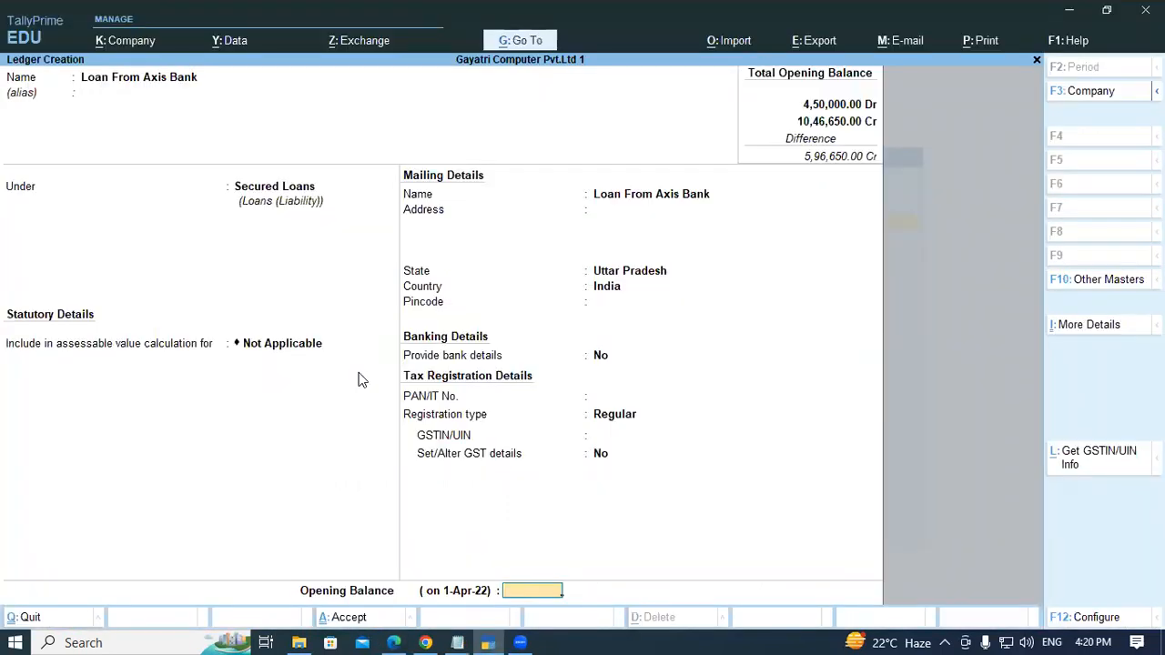
- Enter an opening balance of 6,75,000 Cr and accept the Loan From Axis Bank ledger
{"action": "type", "text": "675000"}
{"action": "key", "text": "Return"}
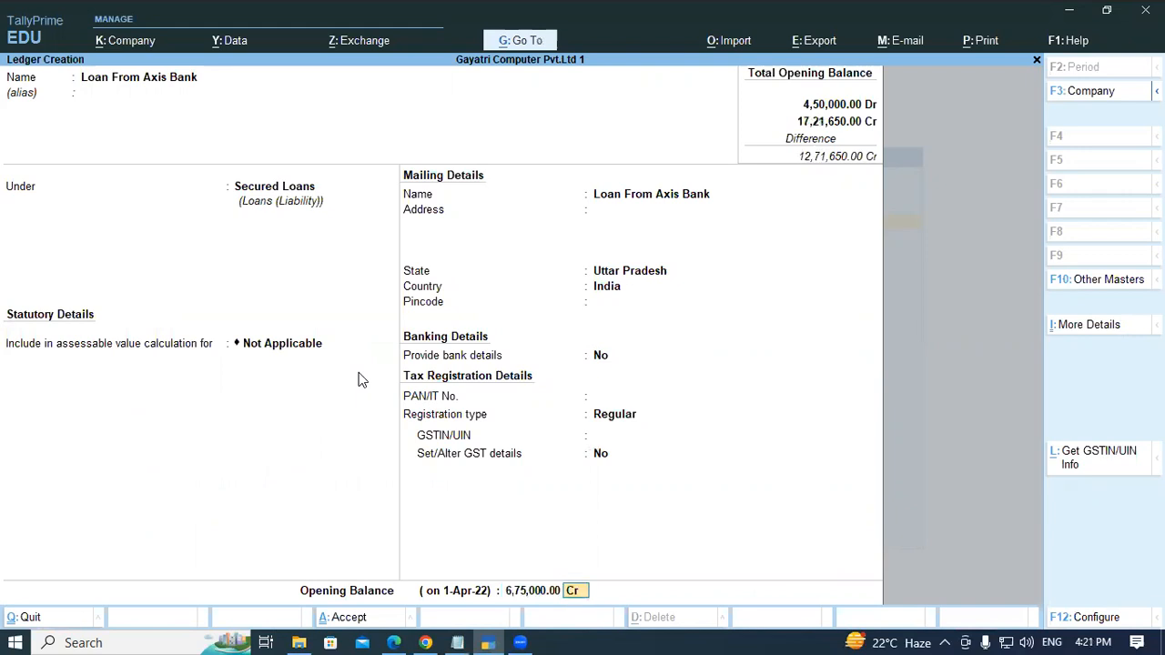
{"action": "key", "text": "Return"}
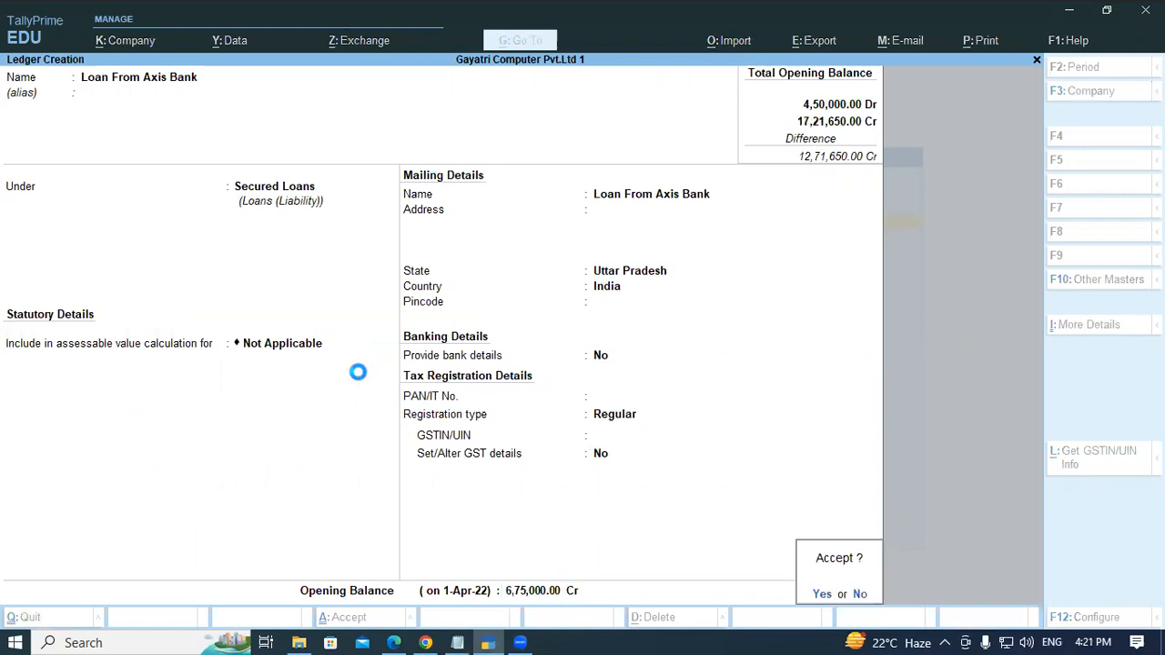
{"action": "key", "text": "y"}
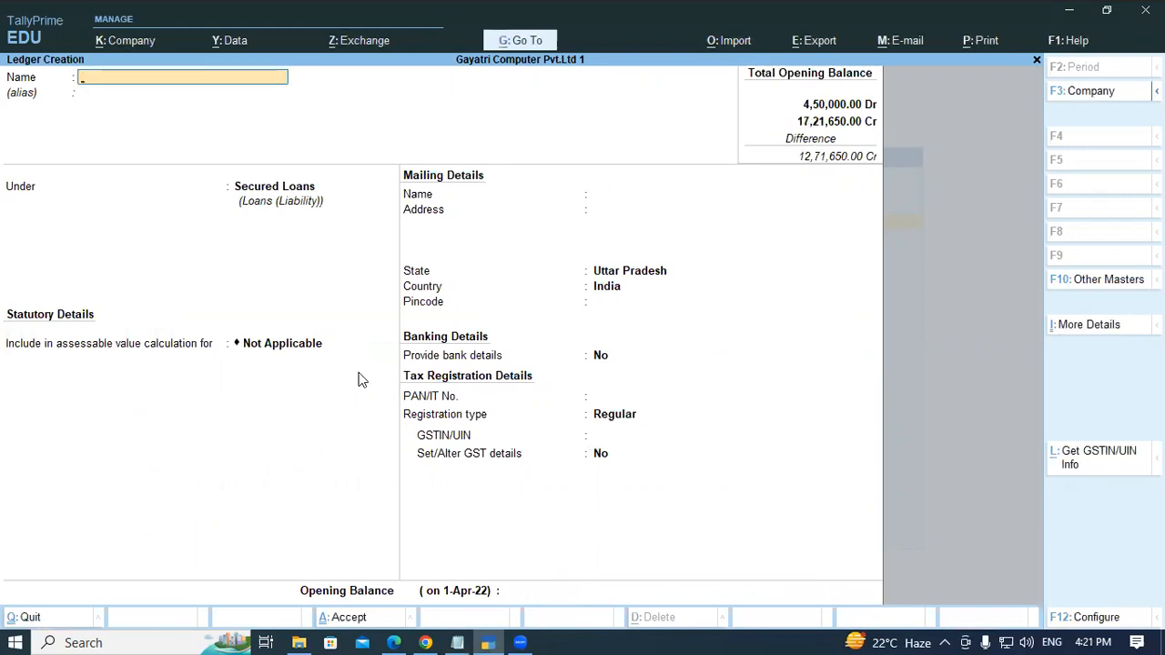
- Read the Altering Ledger example and its solution steps in the PDF
{"action": "key", "text": "alt"}
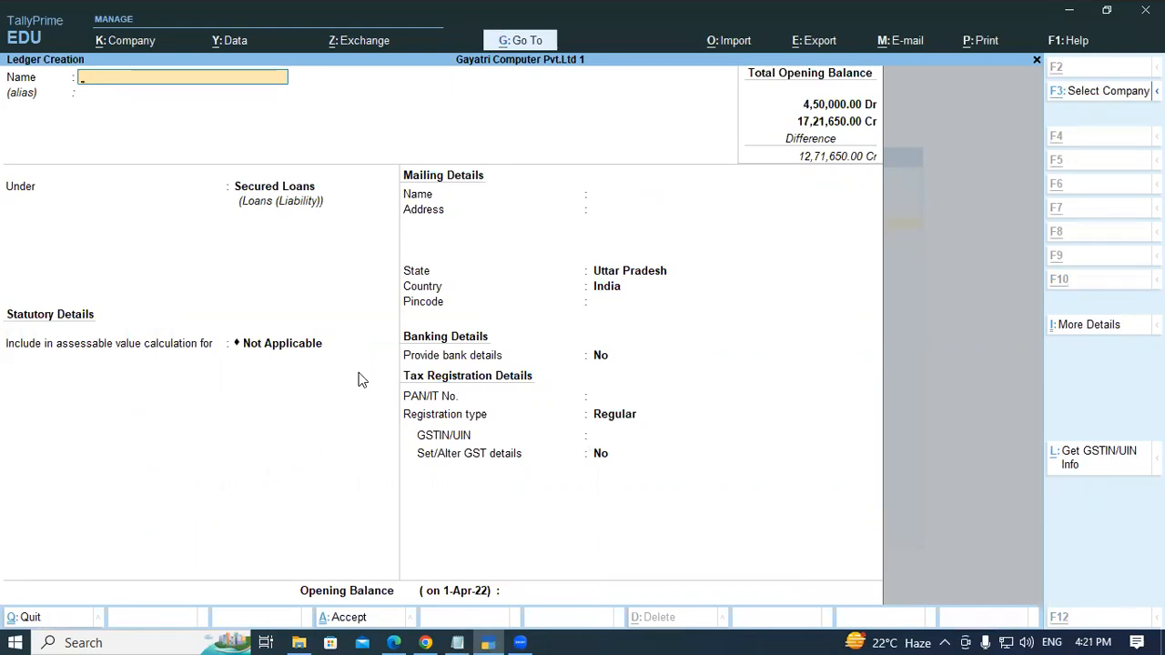
{"action": "key", "text": "alt+Tab"}
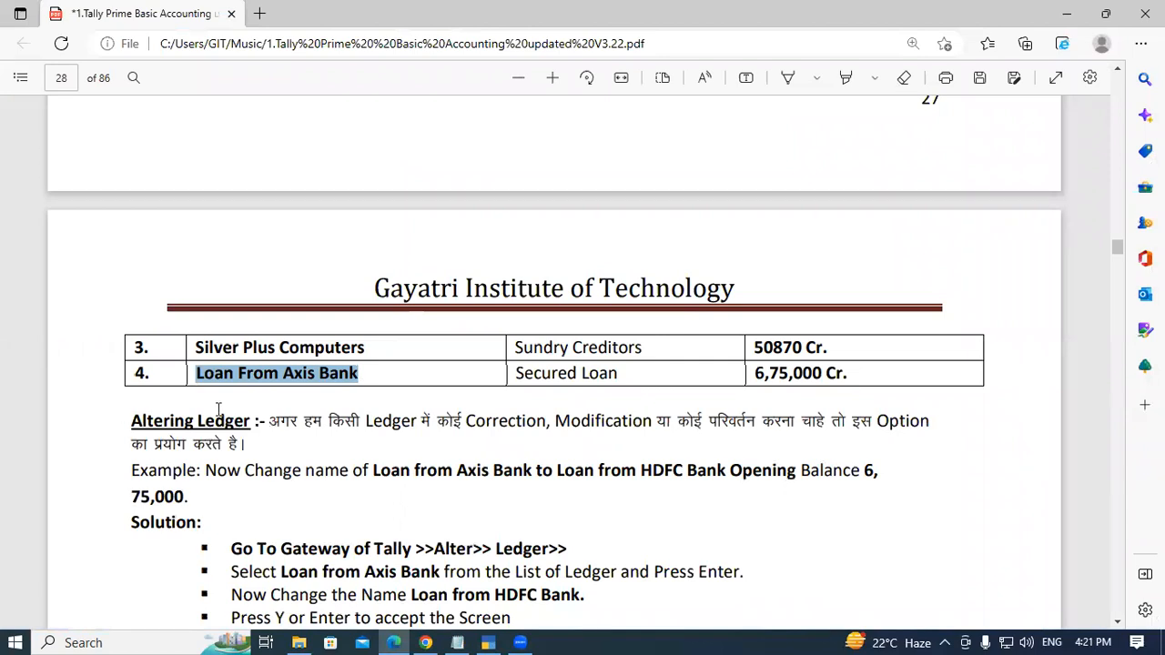
{"action": "scroll", "coordinate": [262, 408], "scroll_direction": "down", "scroll_amount": 1}
{"action": "left_click", "coordinate": [134, 336]}
{"action": "left_click_drag", "start_coordinate": [136, 336], "coordinate": [252, 338]}
{"action": "left_click", "coordinate": [251, 340]}
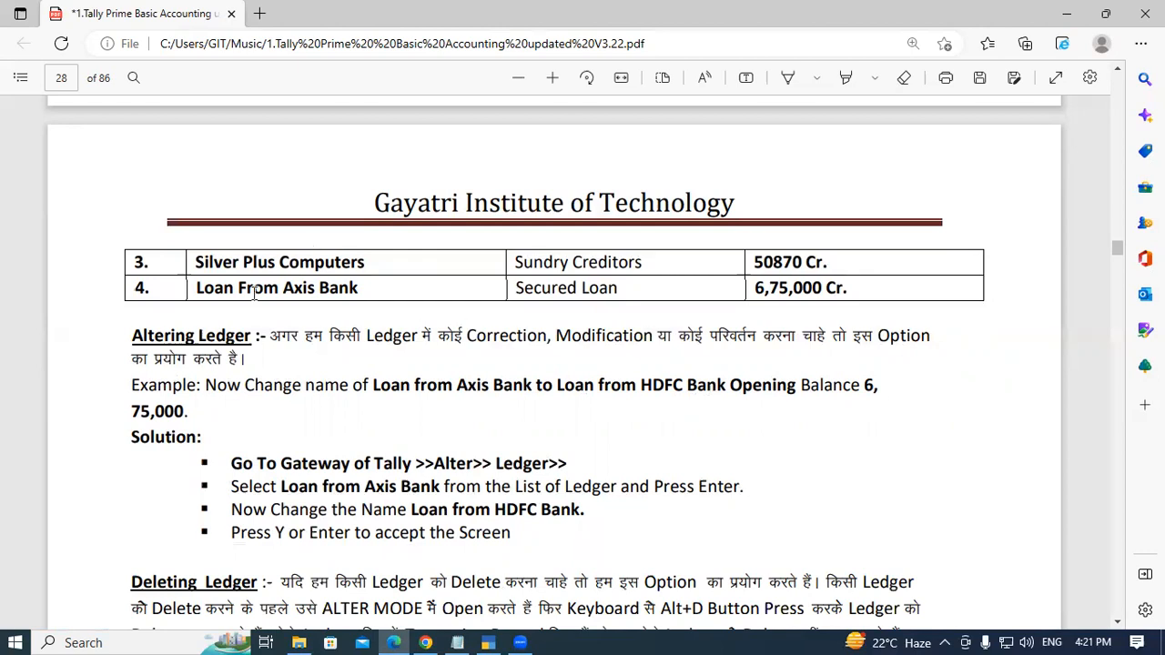
{"action": "left_click_drag", "start_coordinate": [198, 288], "coordinate": [374, 294]}
{"action": "left_click", "coordinate": [435, 330]}
{"action": "left_click_drag", "start_coordinate": [643, 385], "coordinate": [694, 392]}
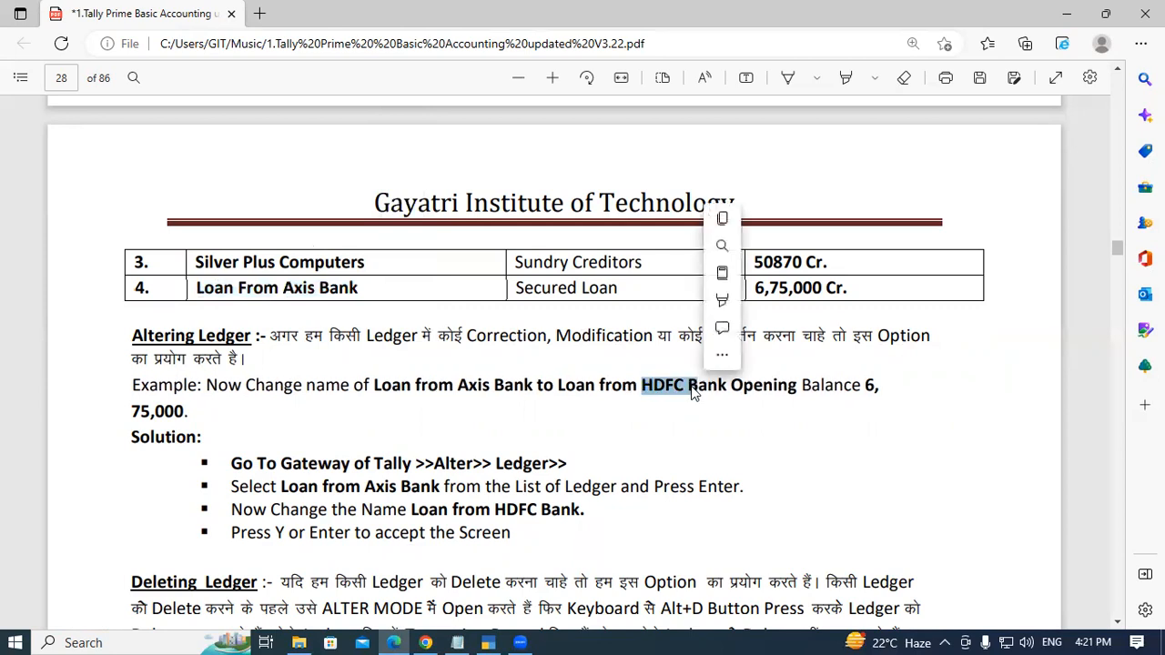
{"action": "left_click", "coordinate": [693, 391]}
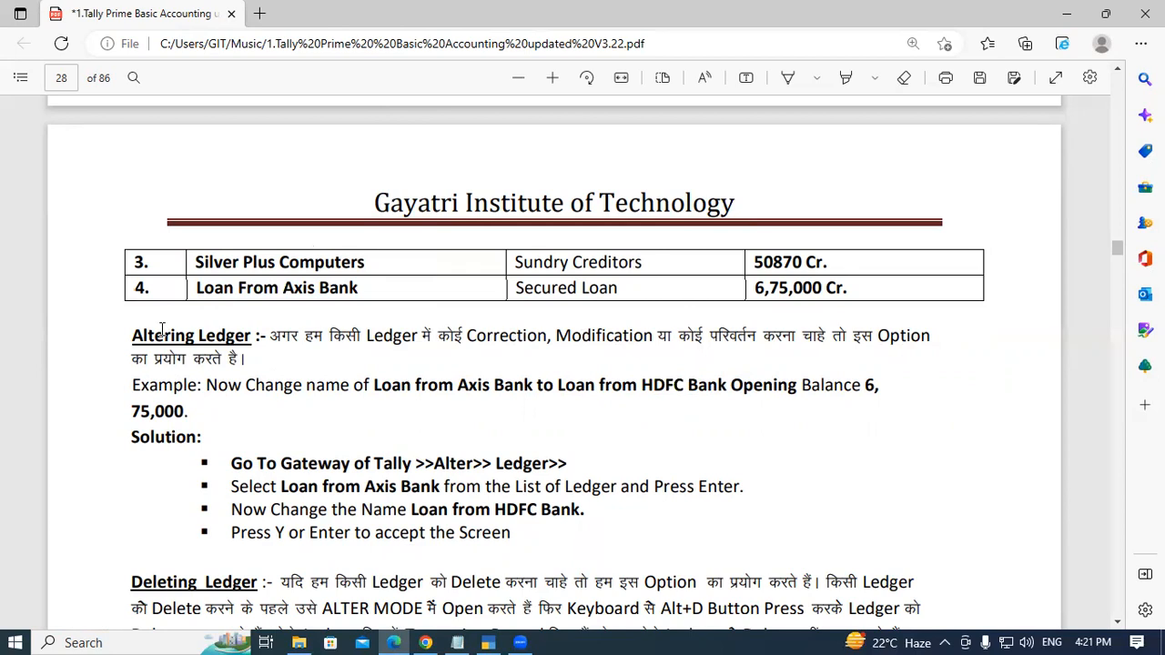
{"action": "left_click", "coordinate": [490, 641]}
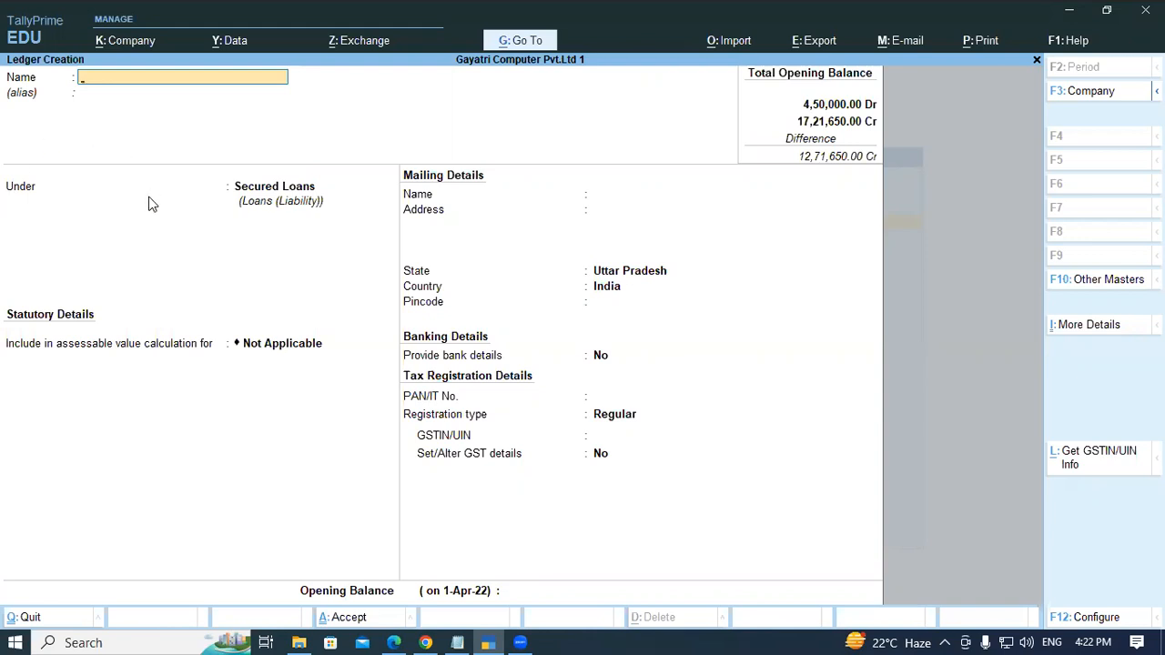
- Quit ledger creation and open the list of ledgers for alteration
{"action": "key", "text": "Escape"}
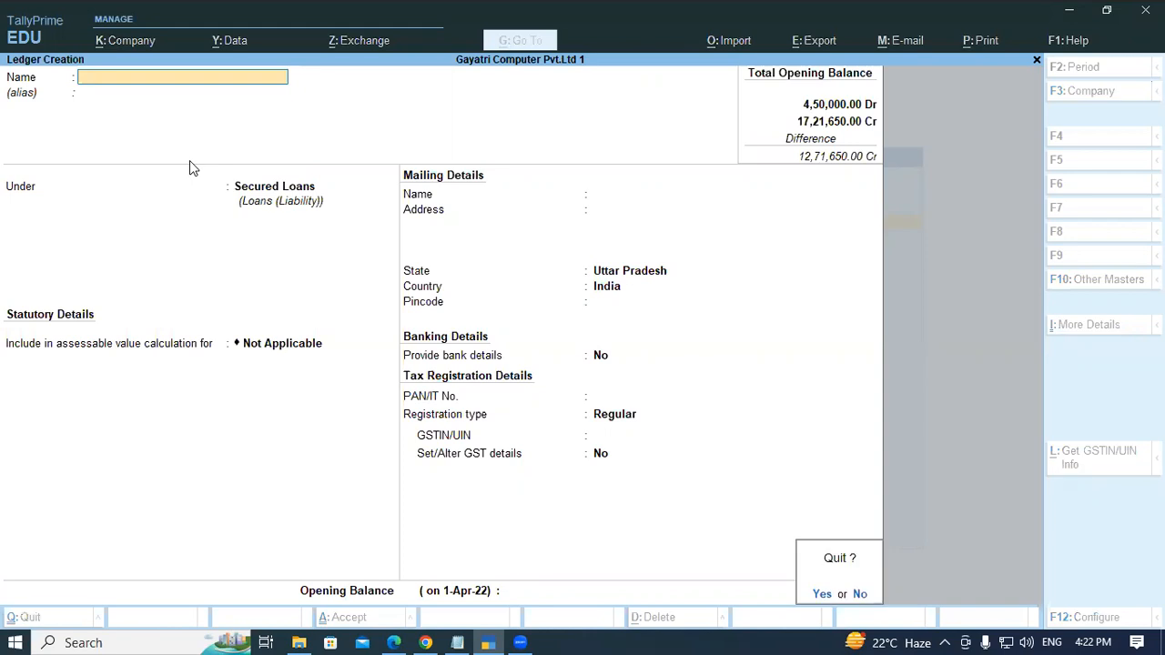
{"action": "key", "text": "y"}
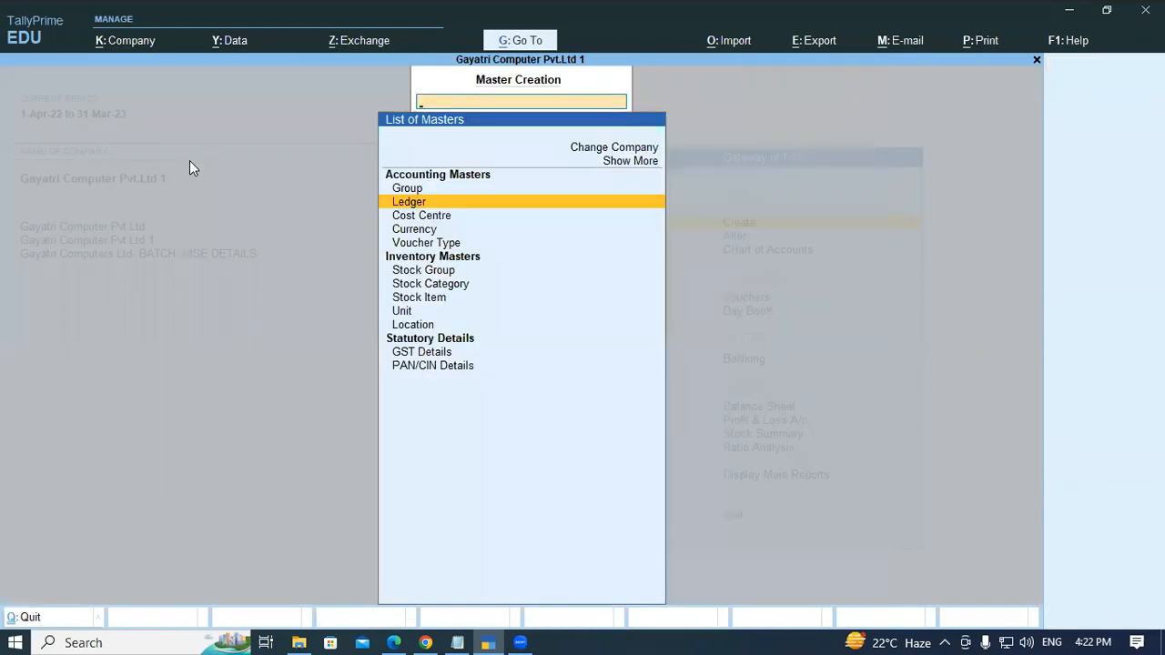
{"action": "key", "text": "Escape"}
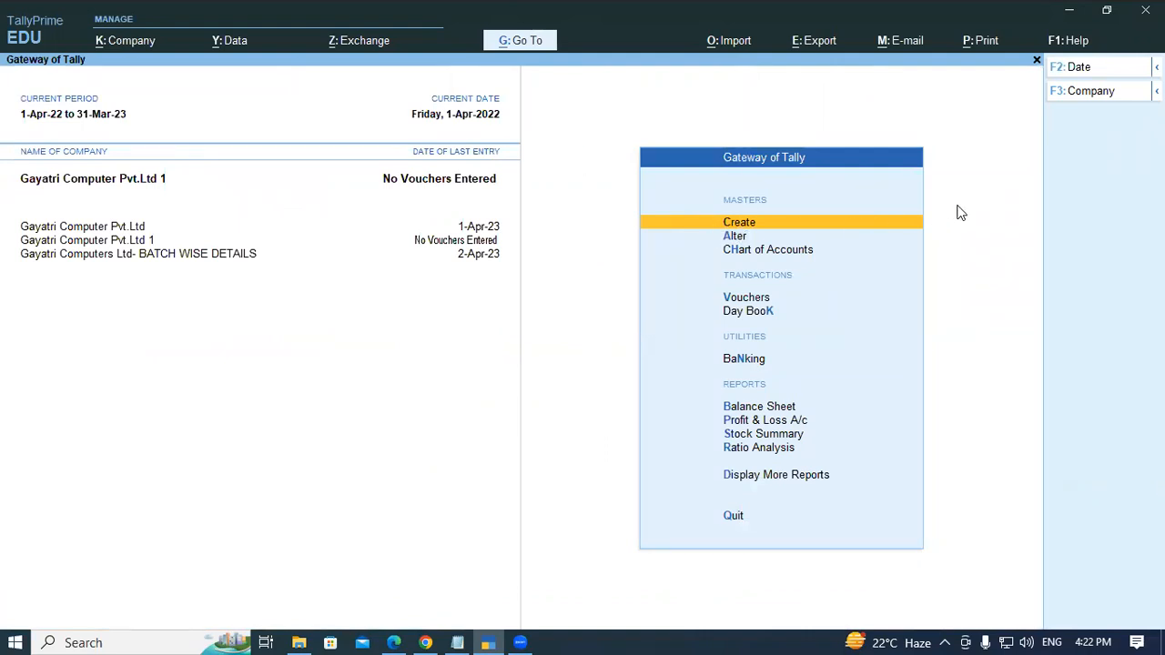
{"action": "key", "text": "Down"}
{"action": "key", "text": "Return"}
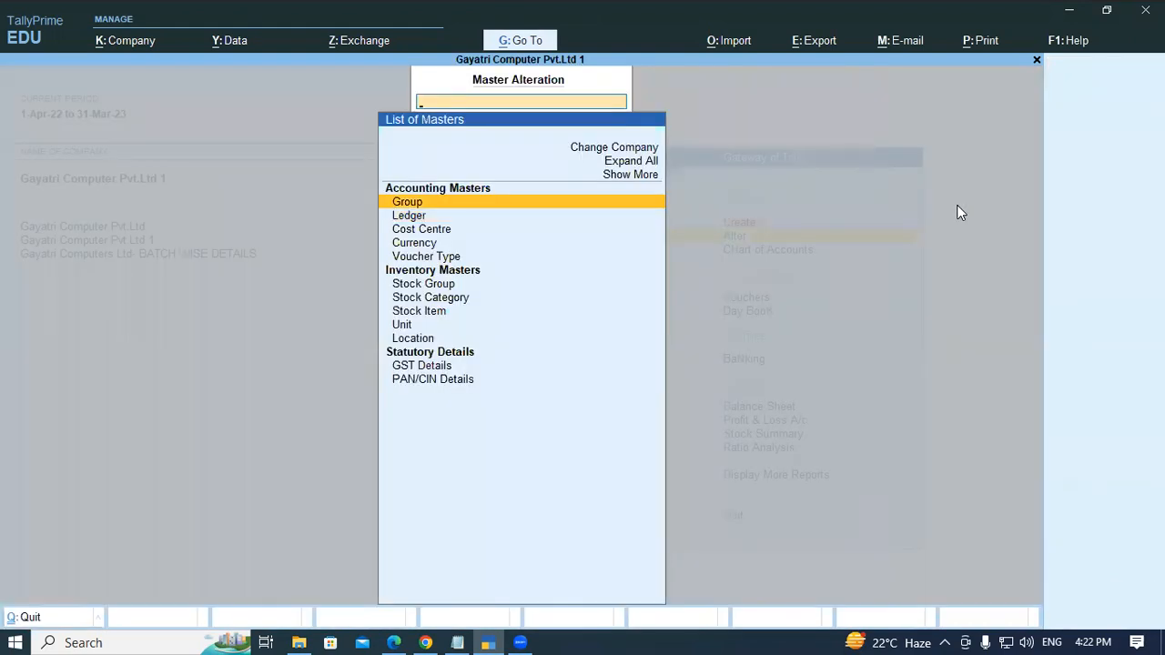
{"action": "key", "text": "Down"}
{"action": "key", "text": "Return"}
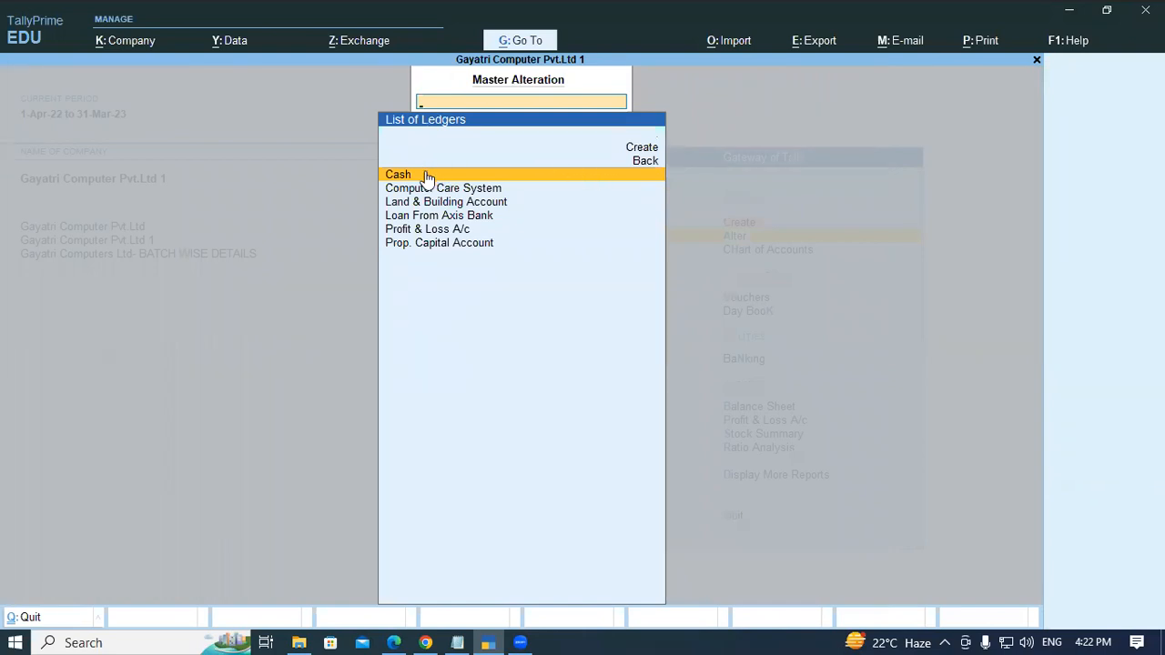
- Open the Loan From Axis Bank ledger for alteration
{"action": "key", "text": "Down"}
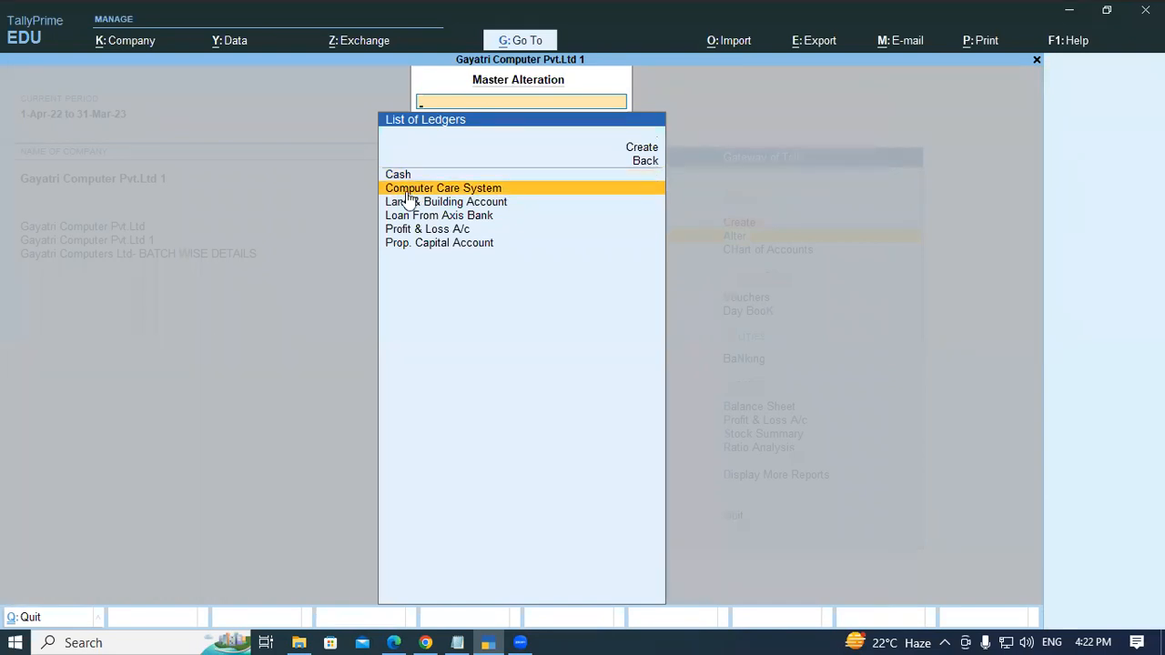
{"action": "key", "text": "Down"}
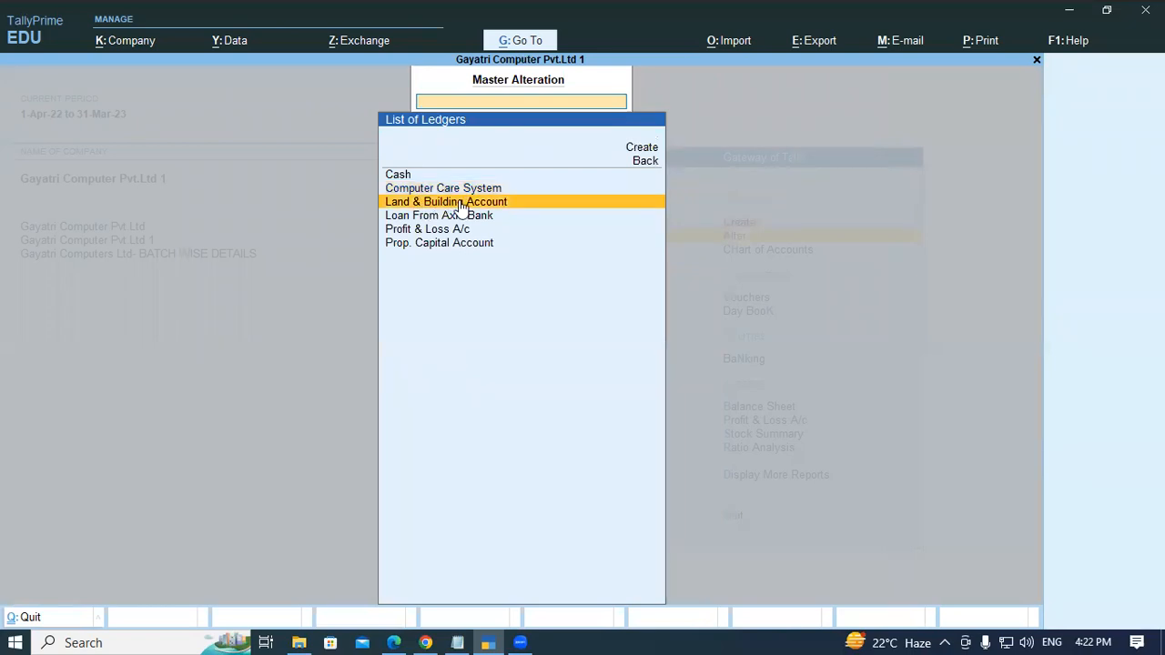
{"action": "key", "text": "Down"}
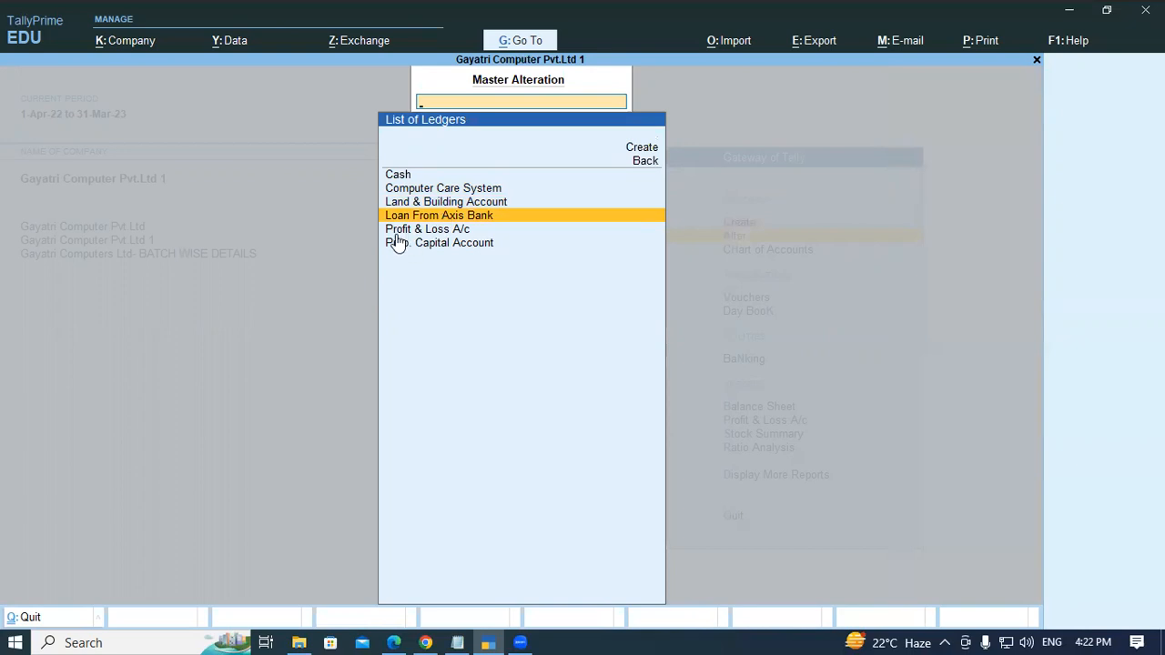
{"action": "key", "text": "Down"}
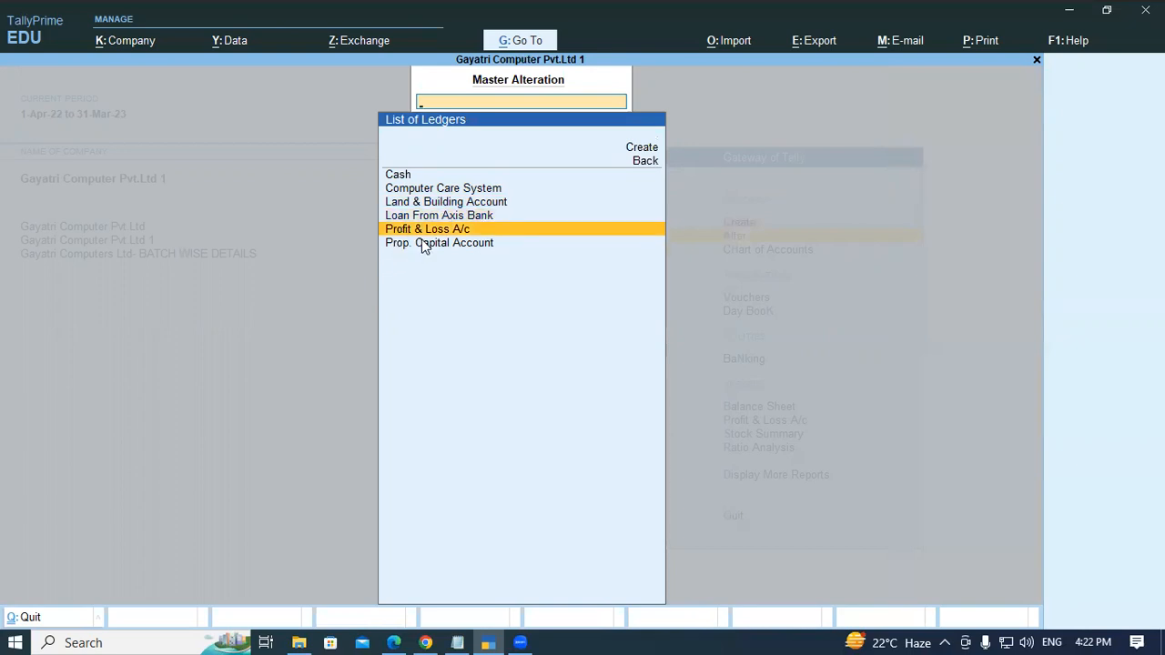
{"action": "key", "text": "Down"}
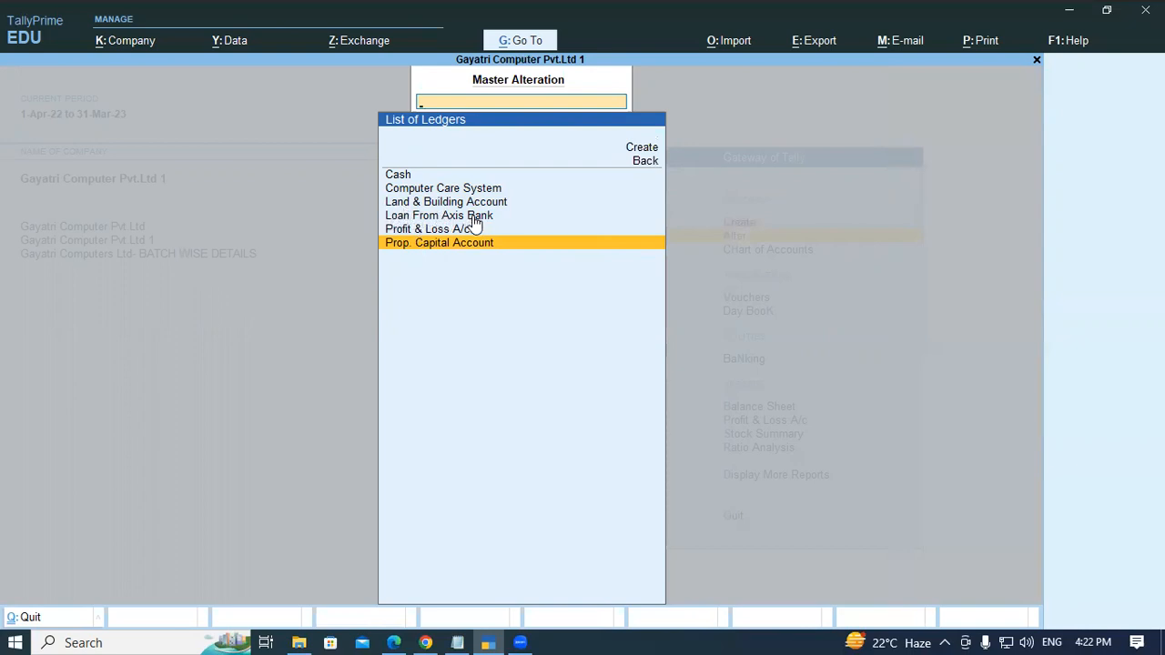
{"action": "key", "text": "Up"}
{"action": "key", "text": "Up"}
{"action": "key", "text": "Up"}
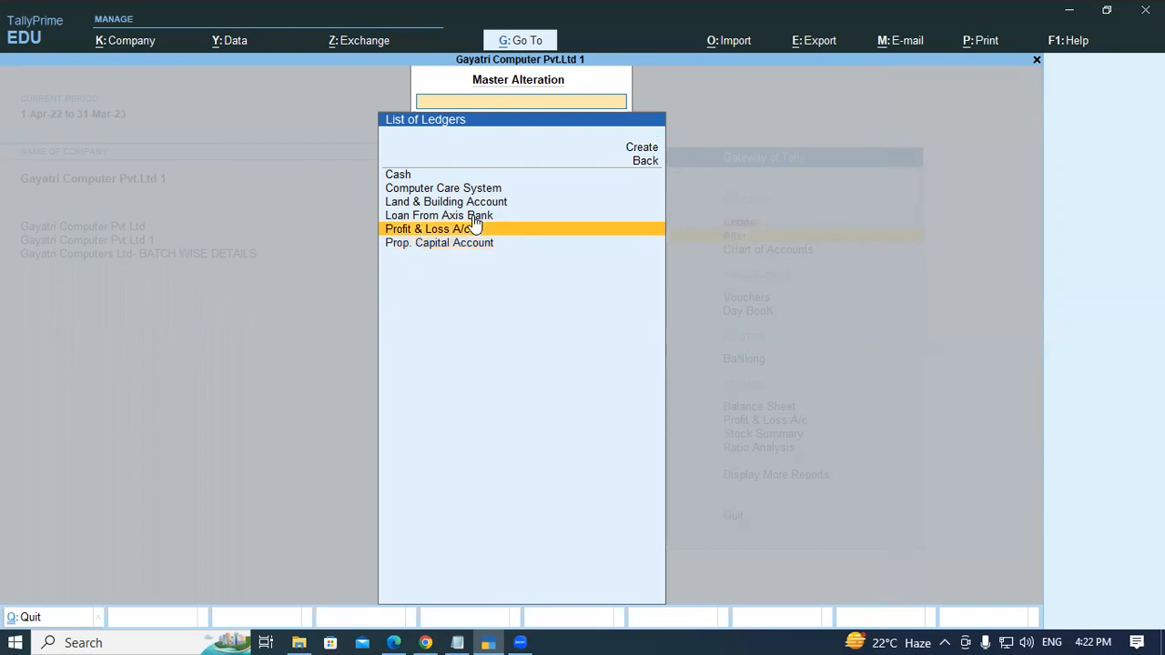
{"action": "key", "text": "Down"}
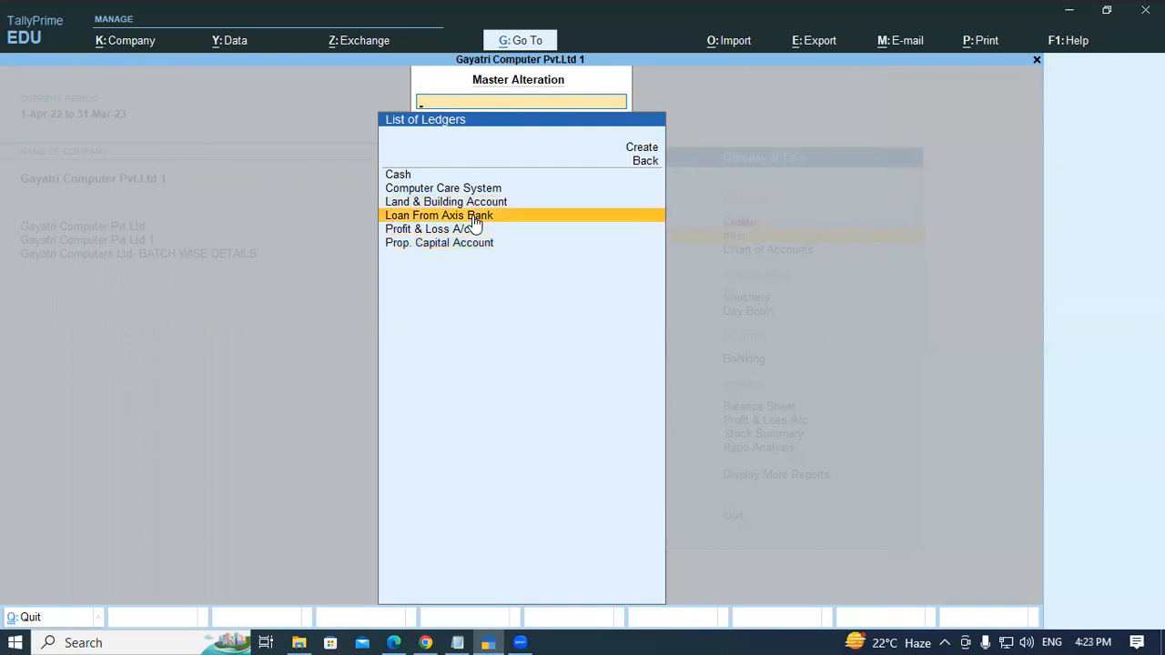
{"action": "left_click", "coordinate": [471, 215]}
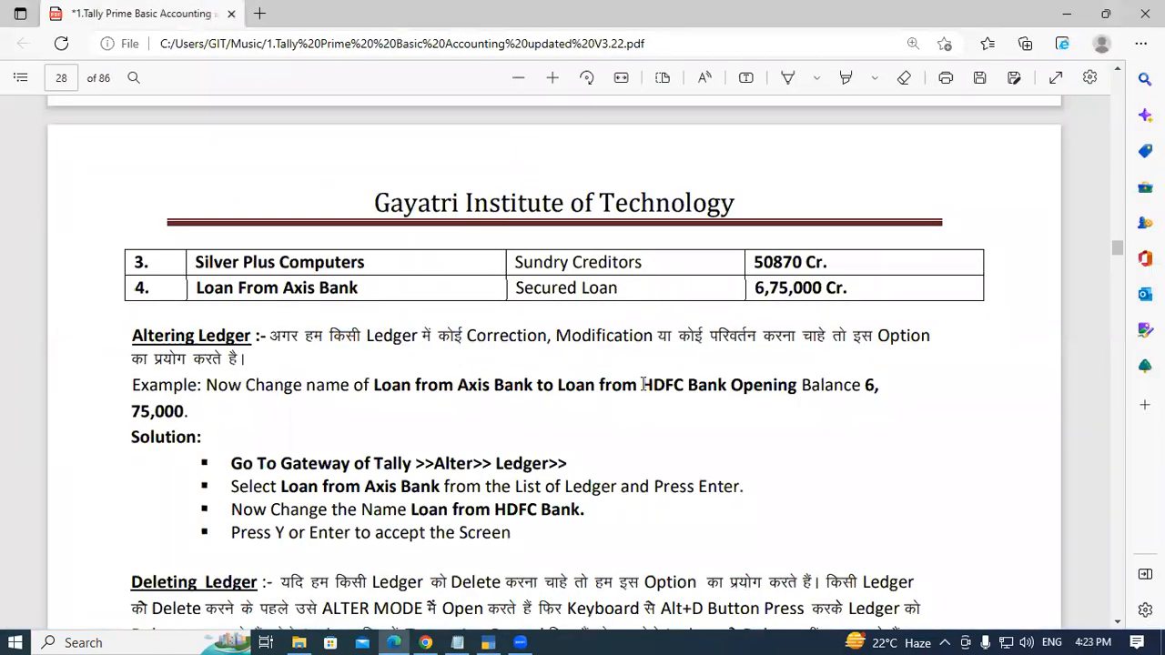
- Copy Loan from HDFC Bank from the PDF example and rename the ledger to it
{"action": "left_click_drag", "start_coordinate": [557, 386], "coordinate": [731, 387]}
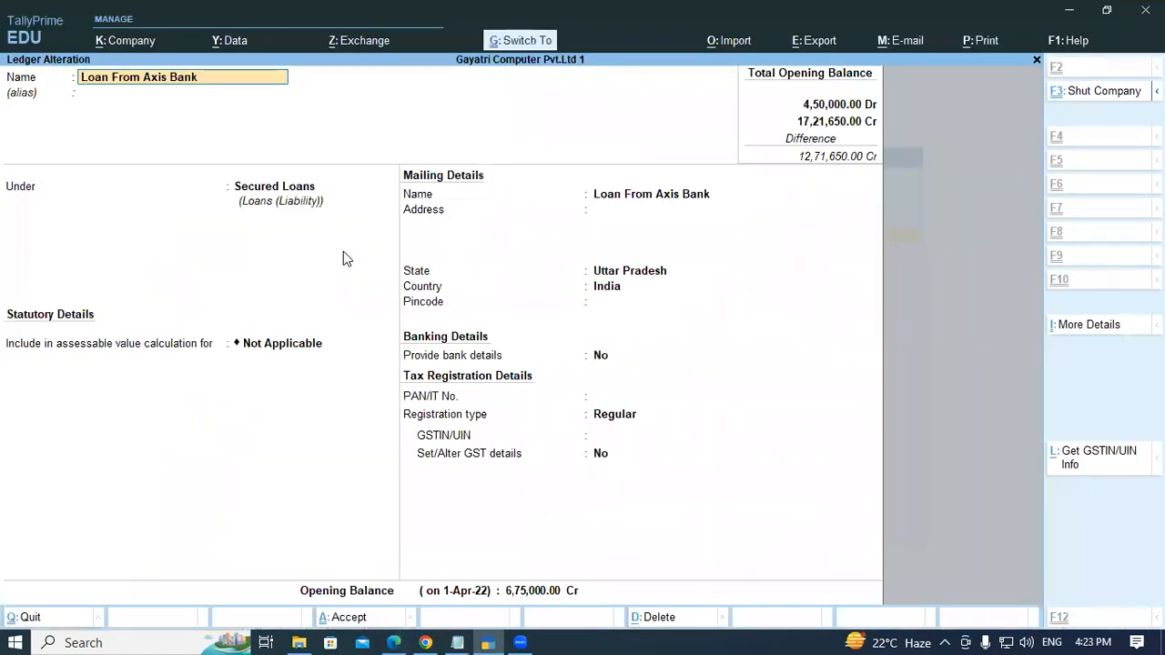
{"action": "type", "text": "Loan from HDFC Bank"}
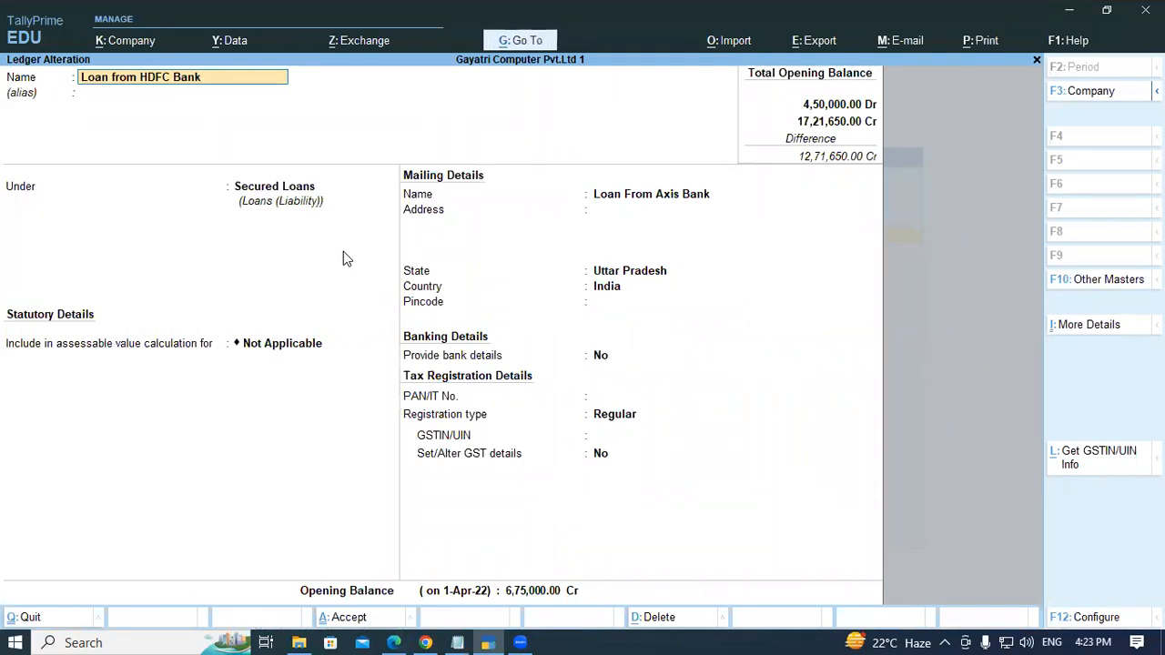
- Accept the altered Loan from HDFC Bank ledger, moving through its remaining fields
{"action": "key", "text": "Return"}
{"action": "key", "text": "Return"}
{"action": "key", "text": "Return"}
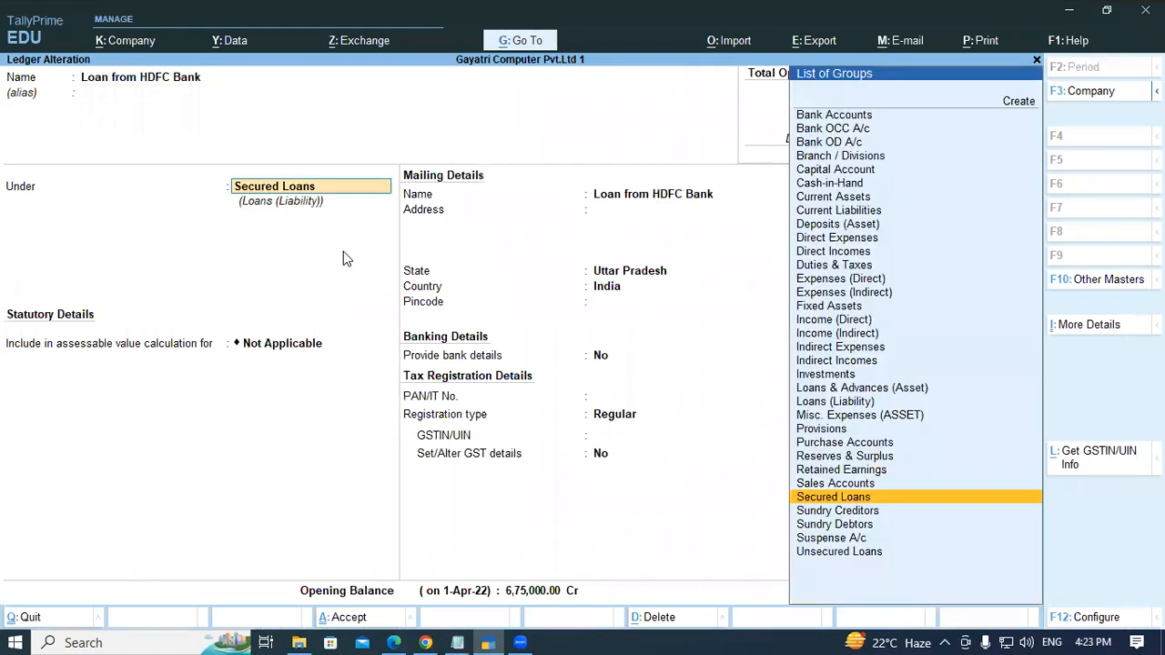
{"action": "key", "text": "Return"}
{"action": "key", "text": "Return"}
{"action": "key", "text": "Return"}
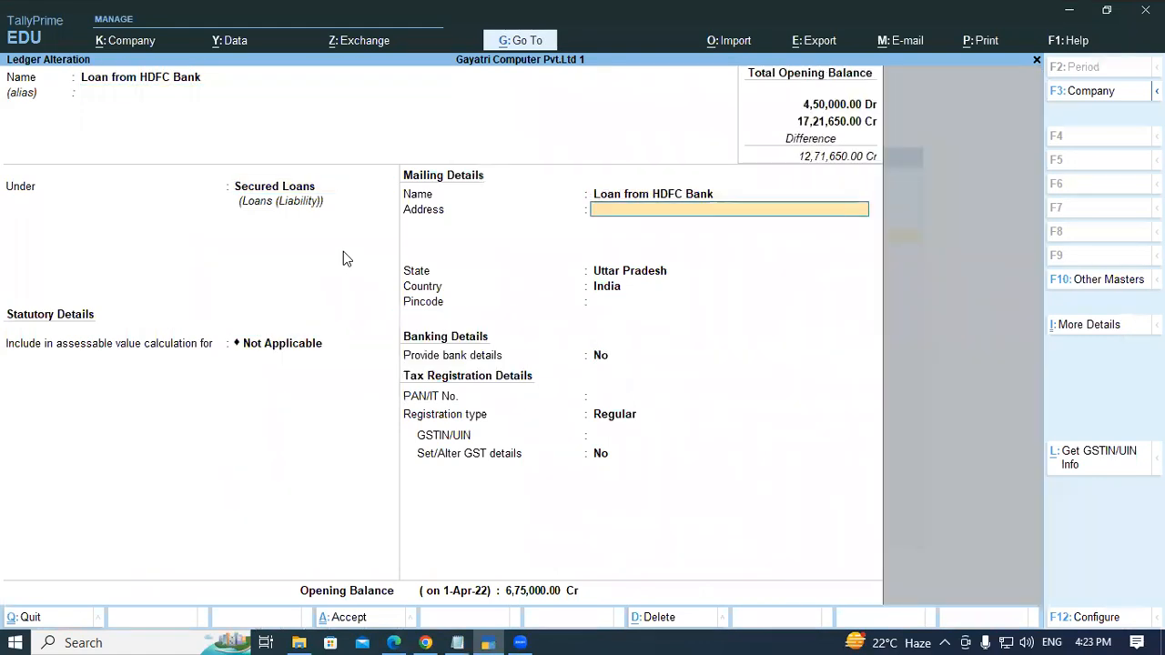
{"action": "key", "text": "Return"}
{"action": "key", "text": "Return"}
{"action": "key", "text": "Return"}
{"action": "key", "text": "Return"}
{"action": "key", "text": "Return"}
{"action": "key", "text": "Return"}
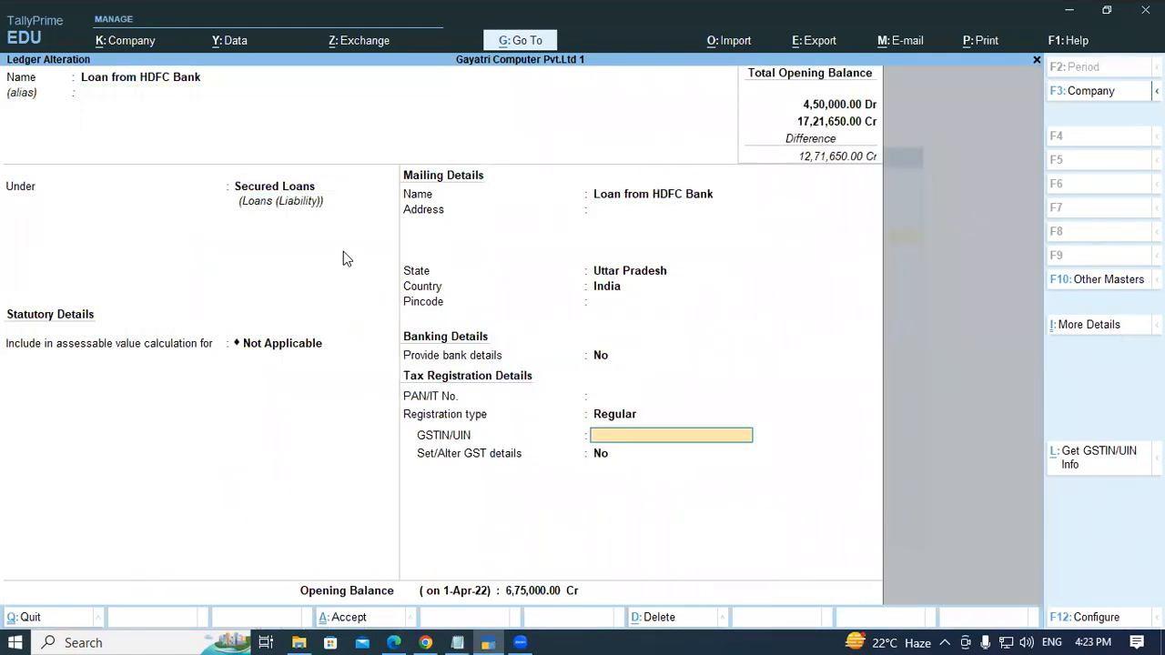
{"action": "key", "text": "Return"}
{"action": "key", "text": "Return"}
{"action": "key", "text": "Return"}
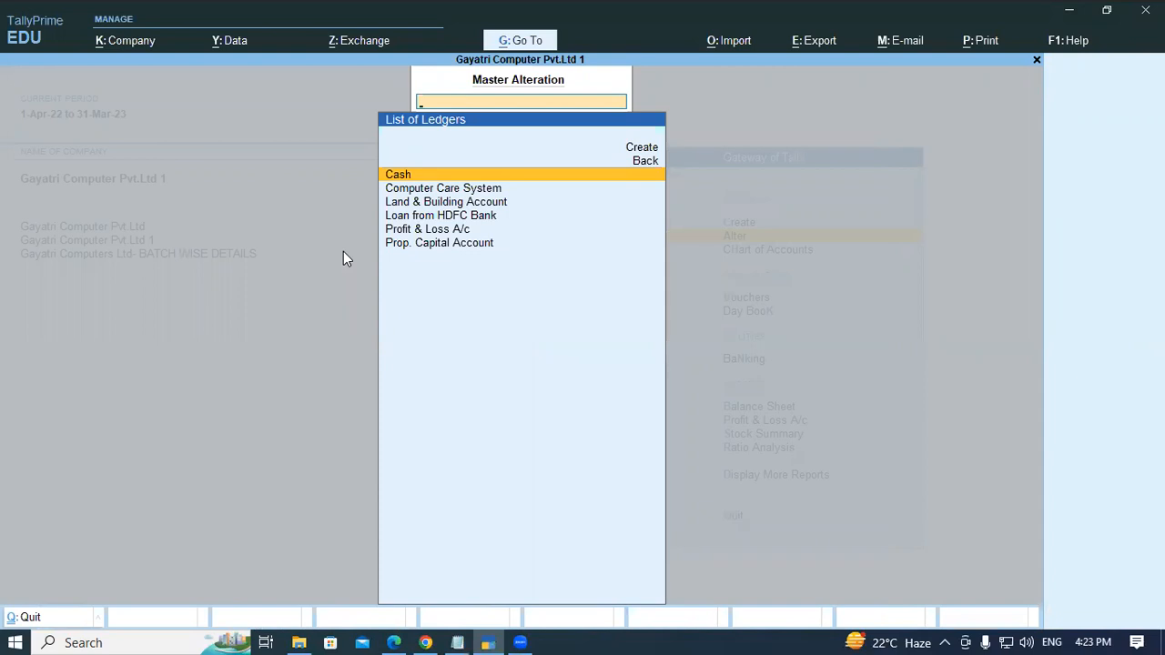
- Review the Altering Ledger example and solution steps in the PDF
{"action": "key", "text": "alt+Tab"}
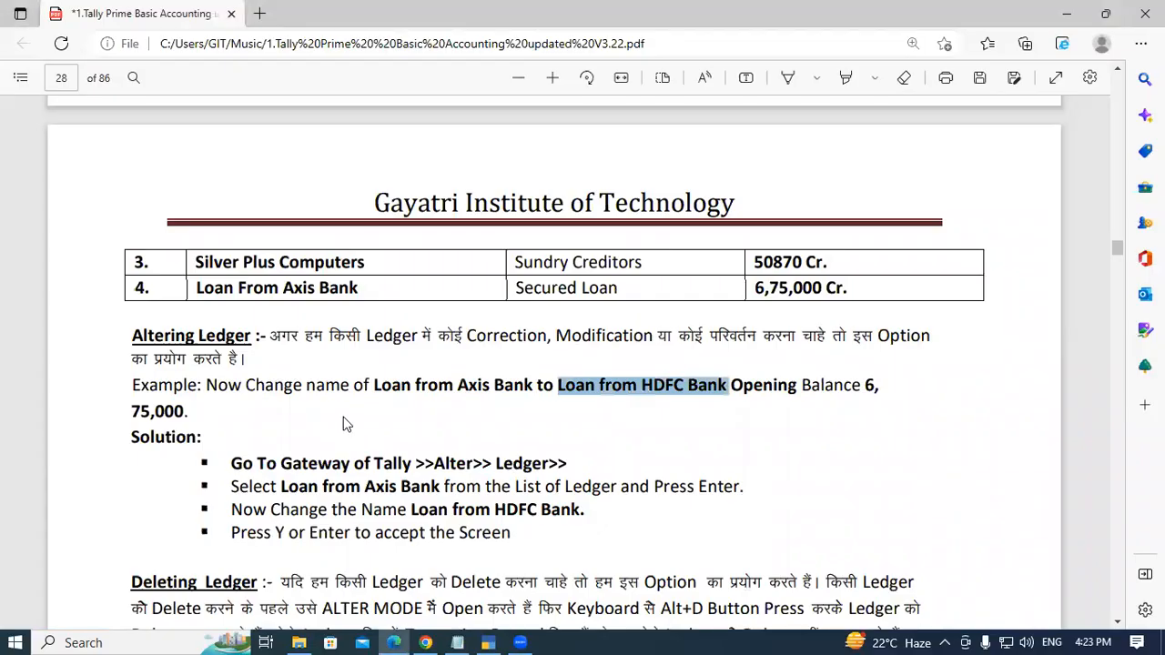
{"action": "scroll", "coordinate": [258, 314], "scroll_direction": "down", "scroll_amount": 2}
{"action": "left_click_drag", "start_coordinate": [232, 292], "coordinate": [566, 293]}
{"action": "left_click", "coordinate": [391, 293]}
{"action": "left_click", "coordinate": [487, 292]}
{"action": "left_click", "coordinate": [548, 293]}
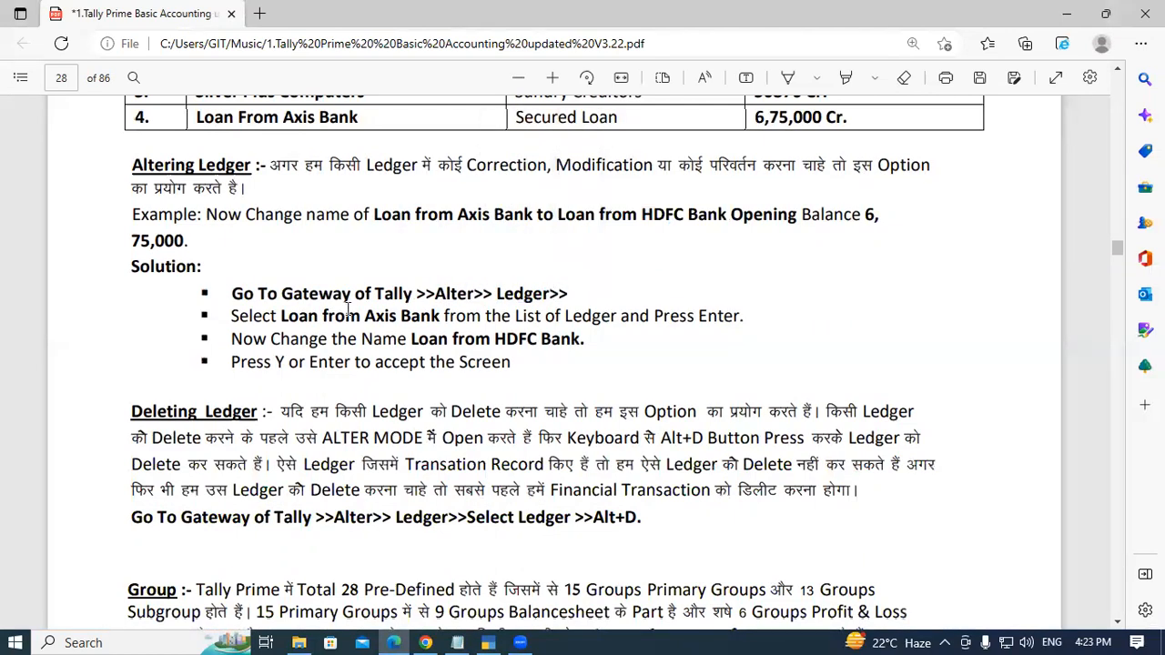
{"action": "left_click_drag", "start_coordinate": [282, 316], "coordinate": [426, 316]}
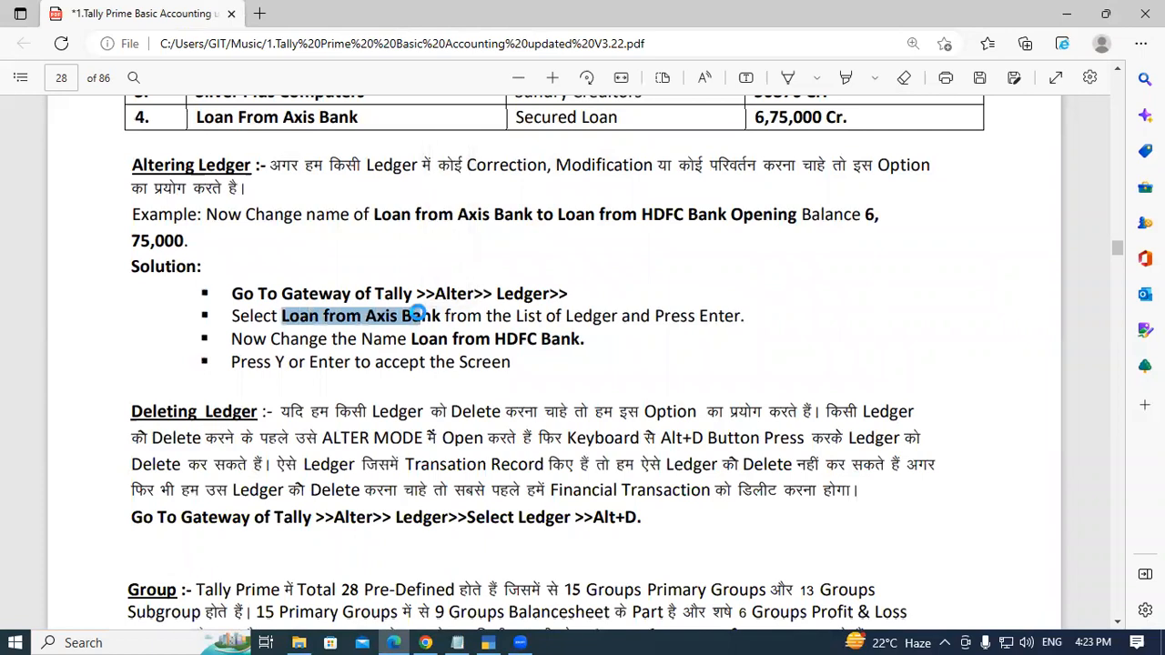
{"action": "left_click", "coordinate": [502, 318]}
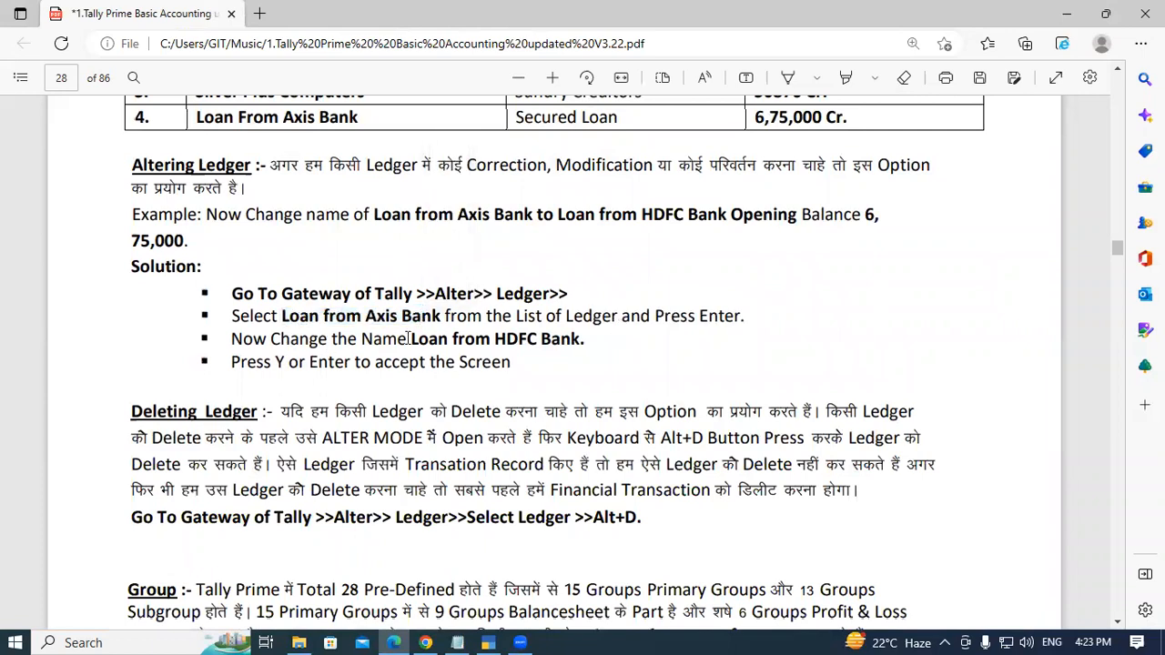
{"action": "left_click_drag", "start_coordinate": [413, 339], "coordinate": [583, 344]}
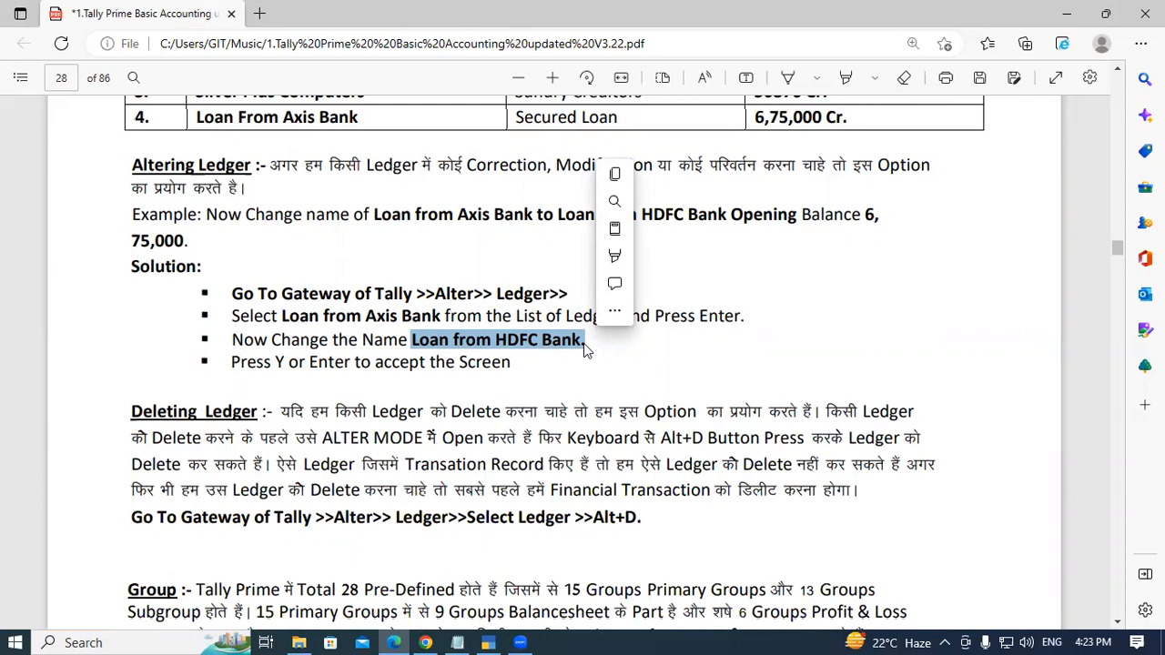
{"action": "left_click", "coordinate": [585, 342]}
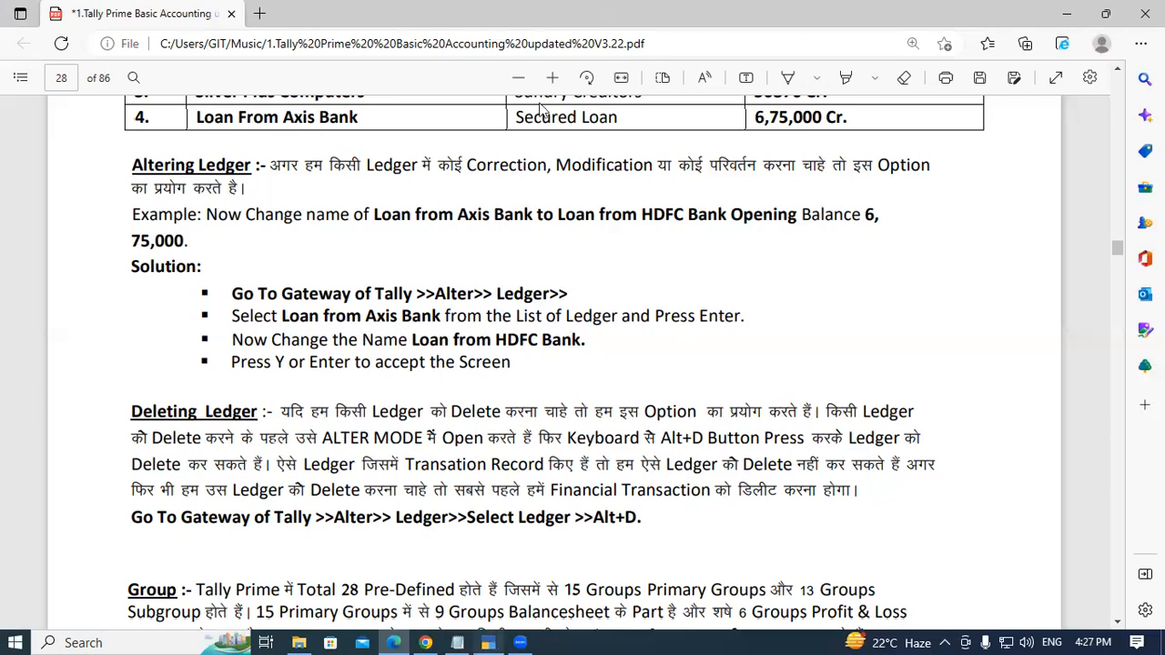
- Reopen the Loan from HDFC Bank ledger for alteration and delete it, returning to the Gateway of Tally
{"action": "key", "text": "alt+Tab"}
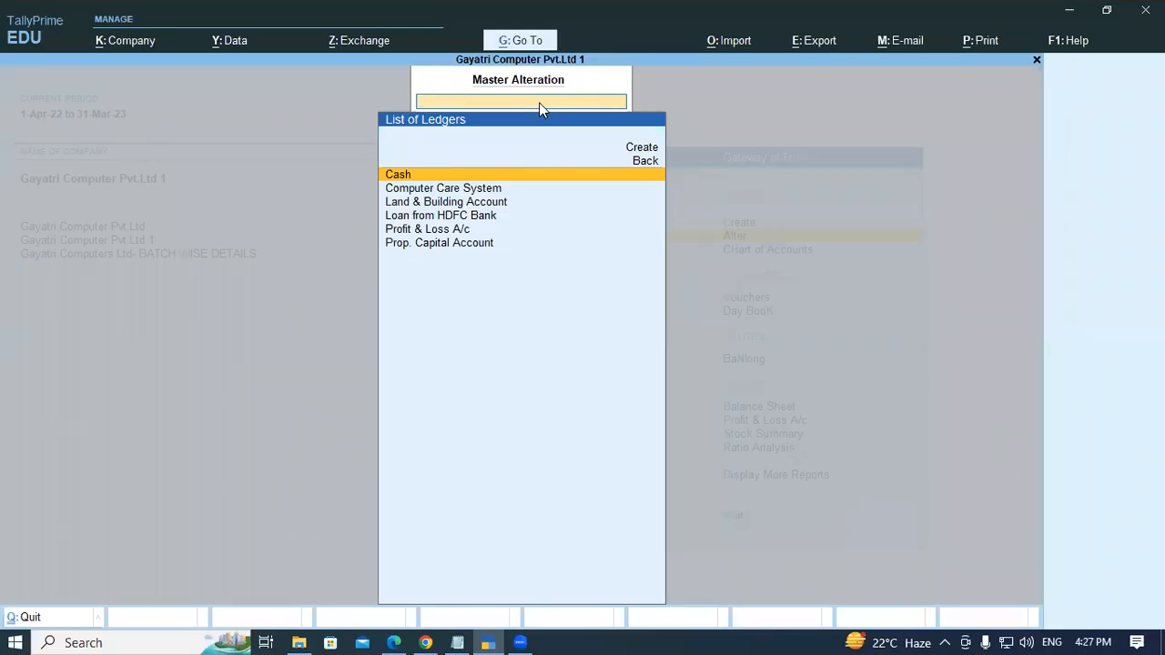
{"action": "key", "text": "Escape"}
{"action": "key", "text": "Escape"}
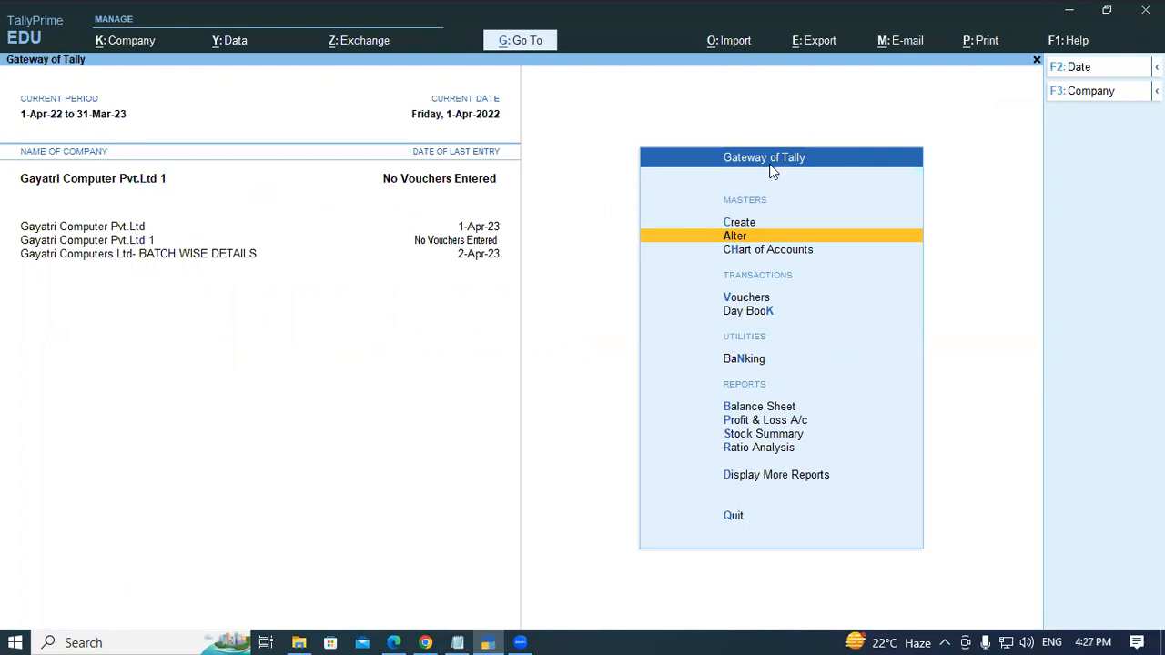
{"action": "left_click", "coordinate": [739, 229]}
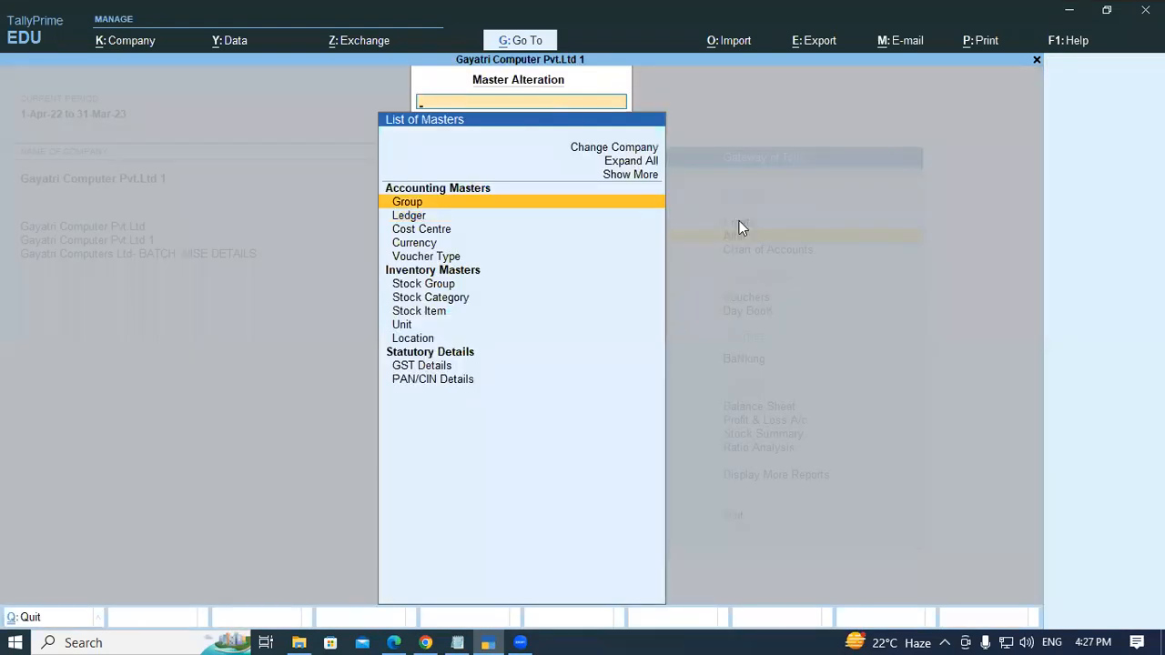
{"action": "key", "text": "Down"}
{"action": "key", "text": "Return"}
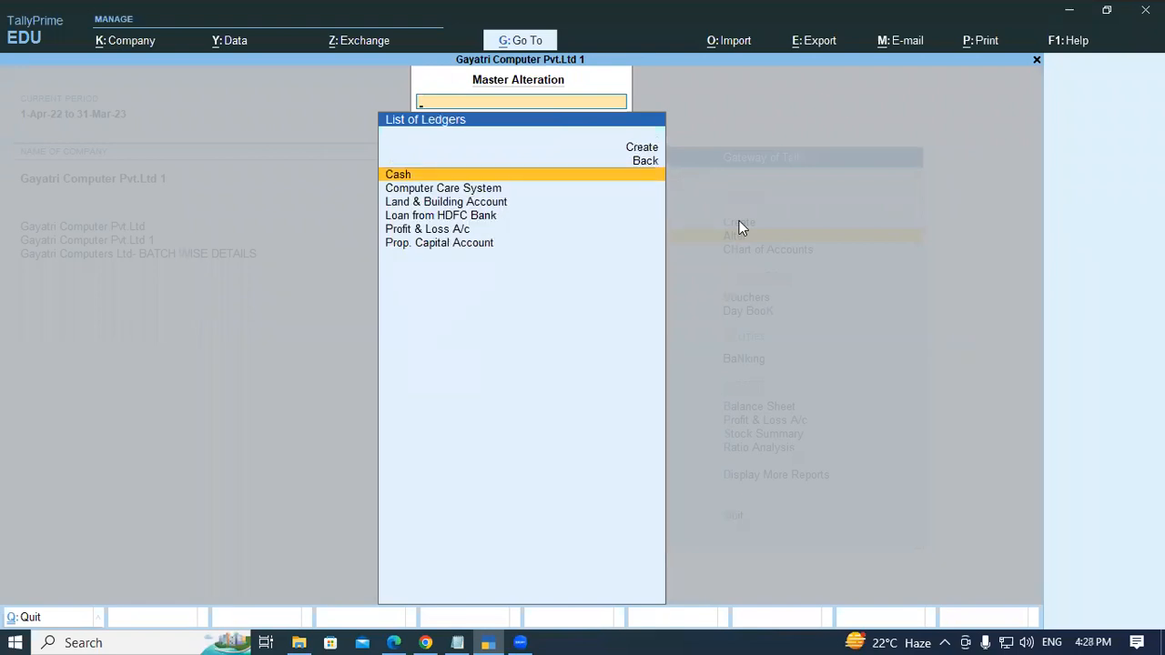
{"action": "key", "text": "Down"}
{"action": "key", "text": "Down"}
{"action": "key", "text": "Down"}
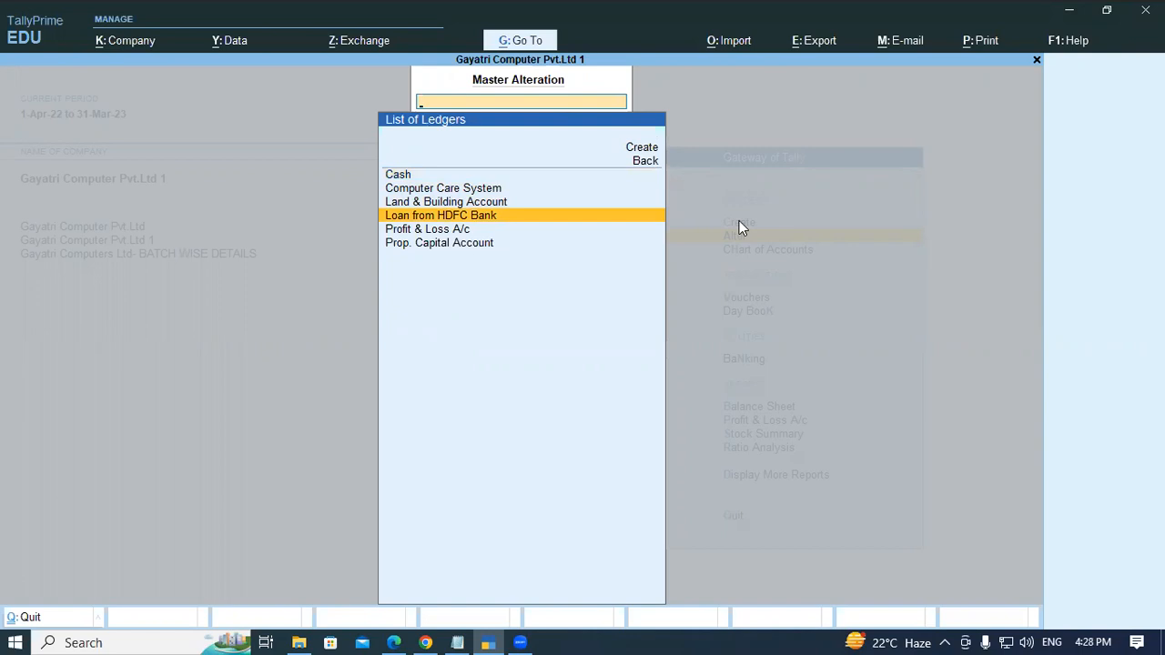
{"action": "key", "text": "Return"}
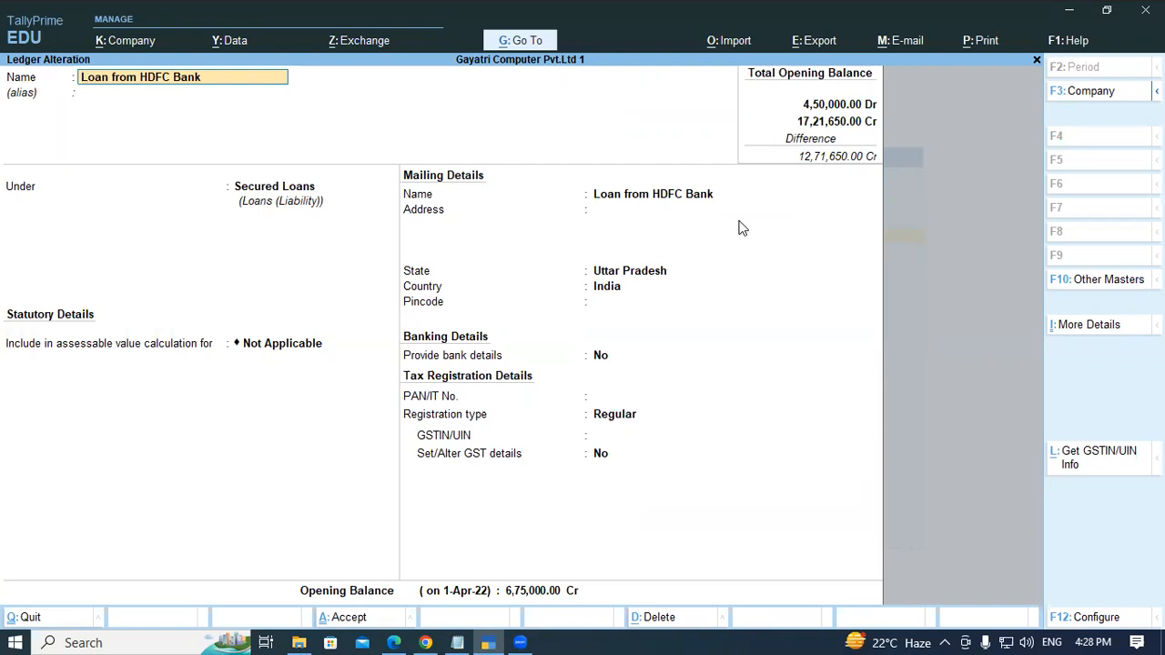
{"action": "key", "text": "alt"}
{"action": "key", "text": "alt+d"}
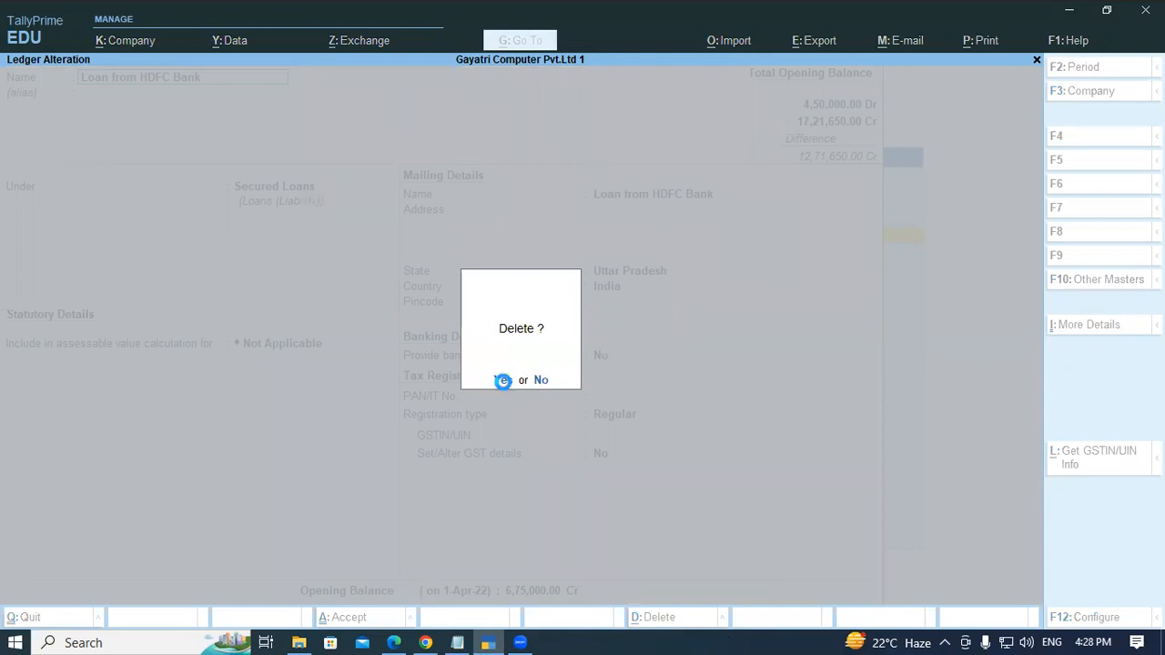
{"action": "left_click", "coordinate": [502, 380]}
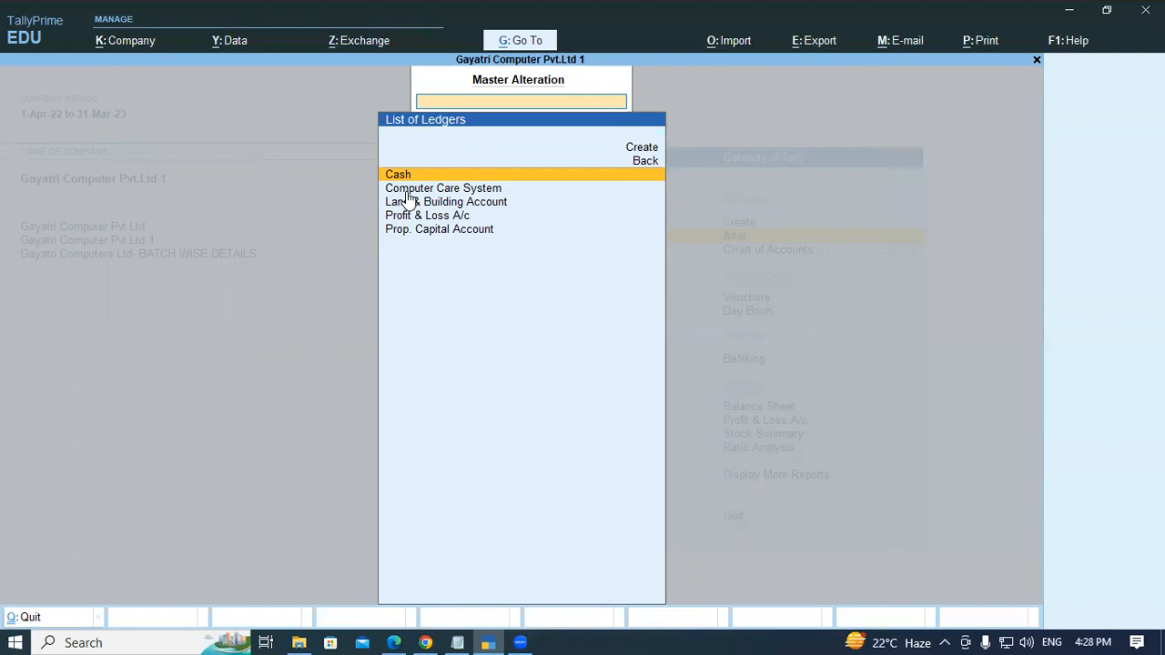
{"action": "key", "text": "Escape"}
{"action": "key", "text": "Escape"}
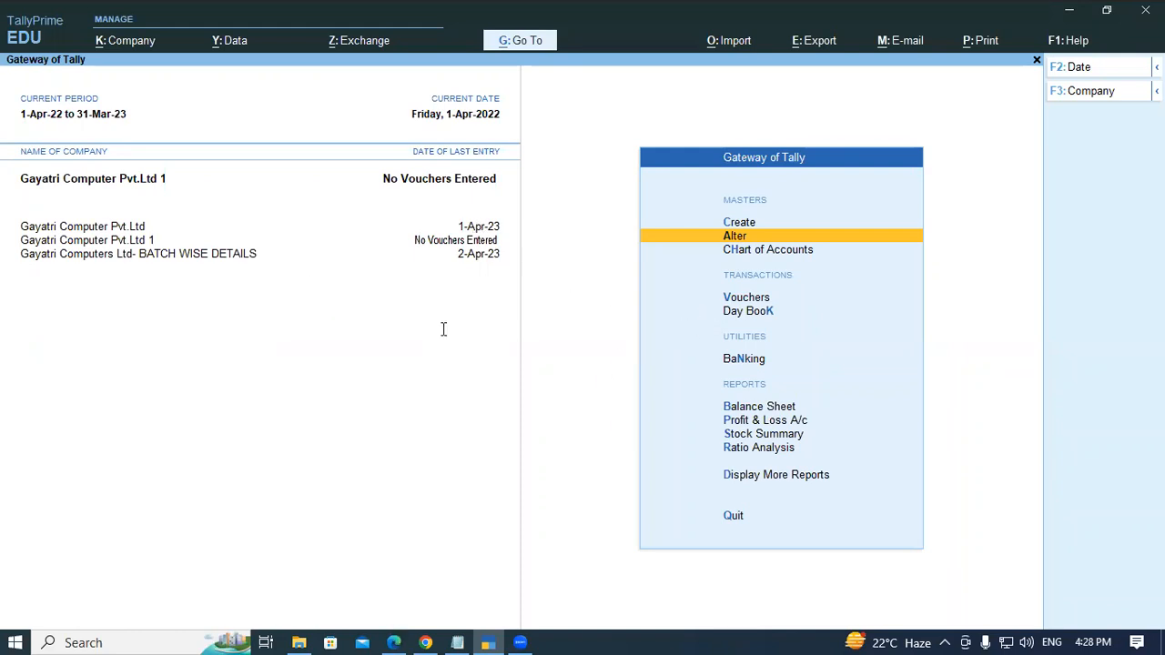
- Read the Group section of the PDF on pre-defined groups and the path to view them
{"action": "key", "text": "alt+Tab"}
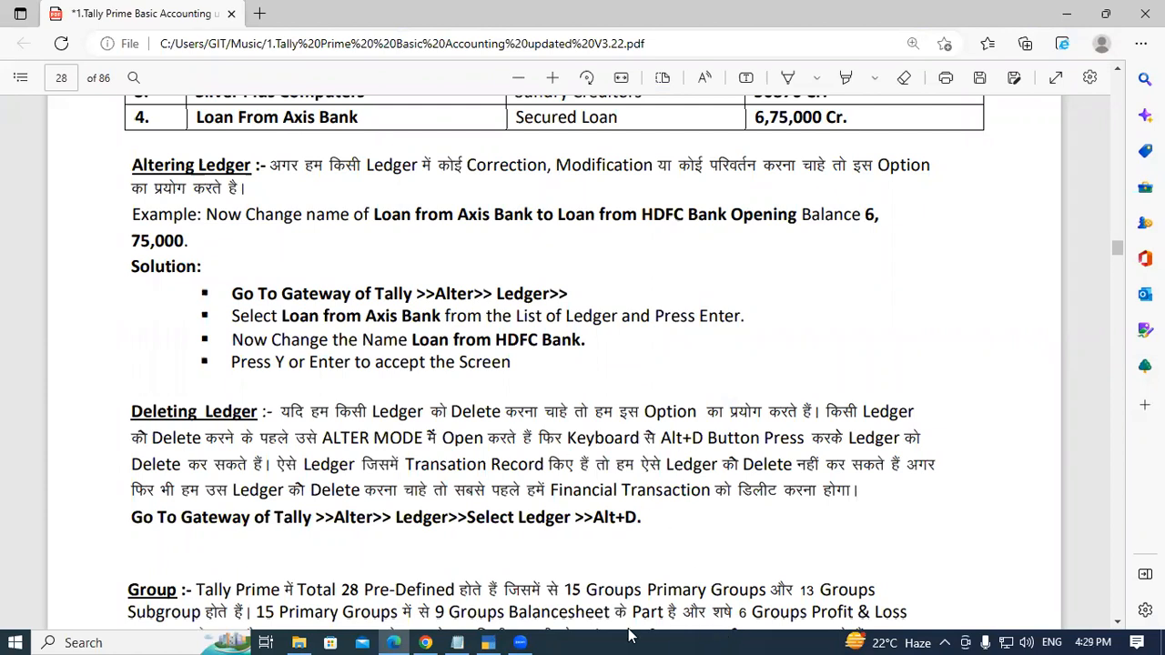
{"action": "key", "text": "alt+Tab"}
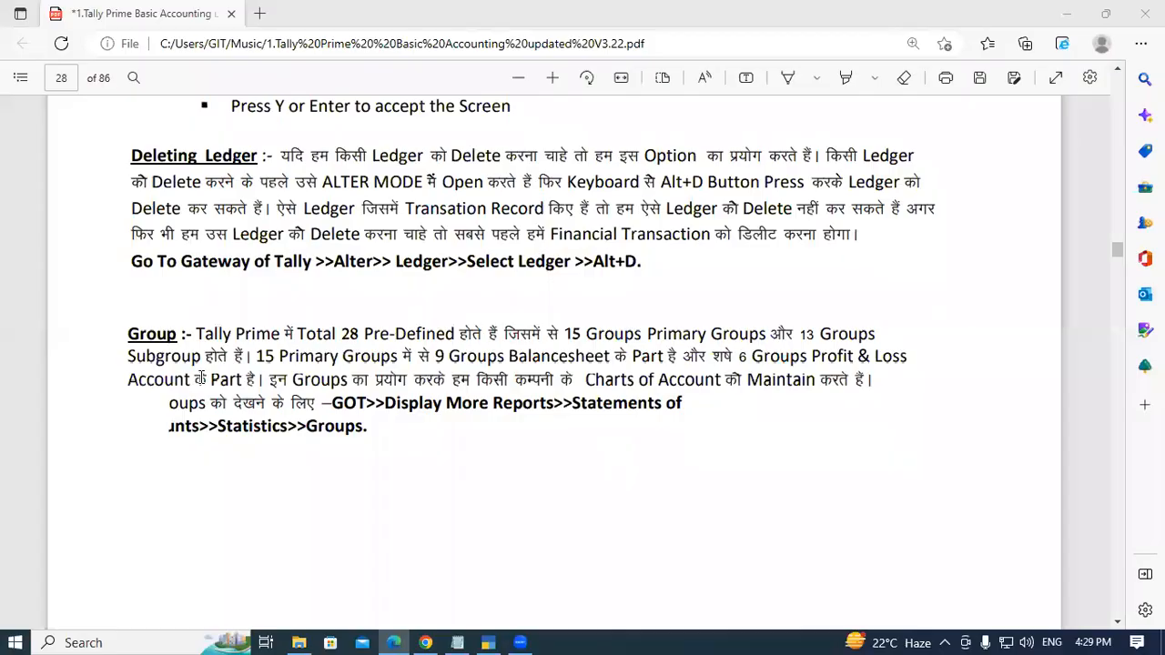
{"action": "left_click_drag", "start_coordinate": [132, 331], "coordinate": [156, 337]}
{"action": "left_click", "coordinate": [194, 335]}
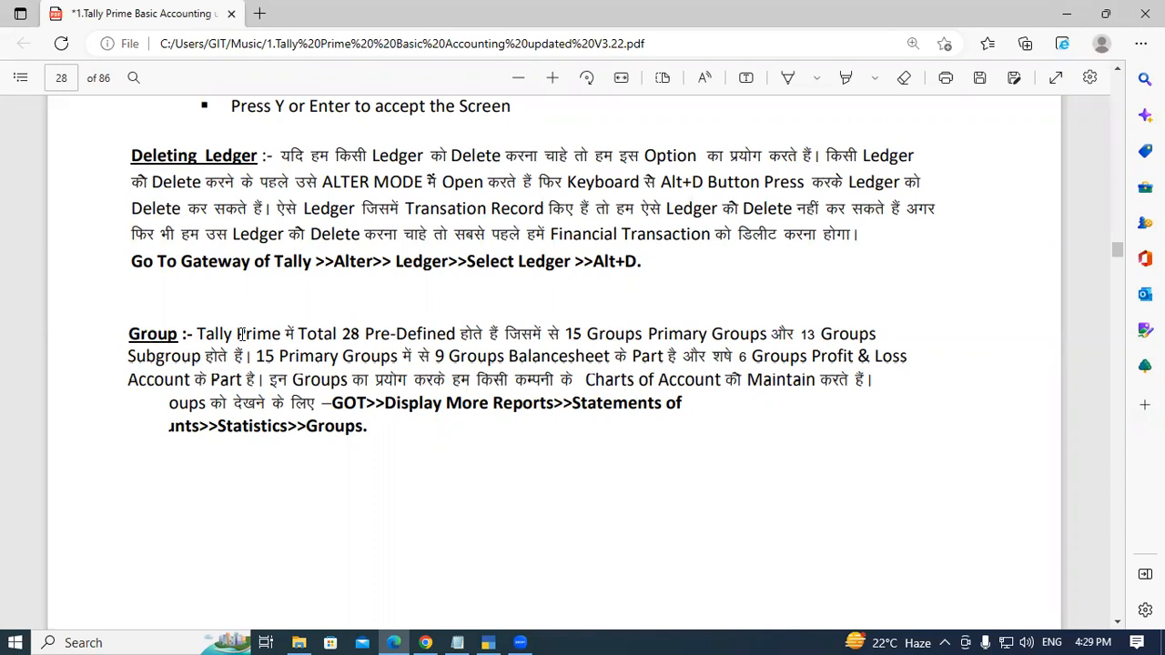
{"action": "scroll", "coordinate": [247, 355], "scroll_direction": "down", "scroll_amount": 1}
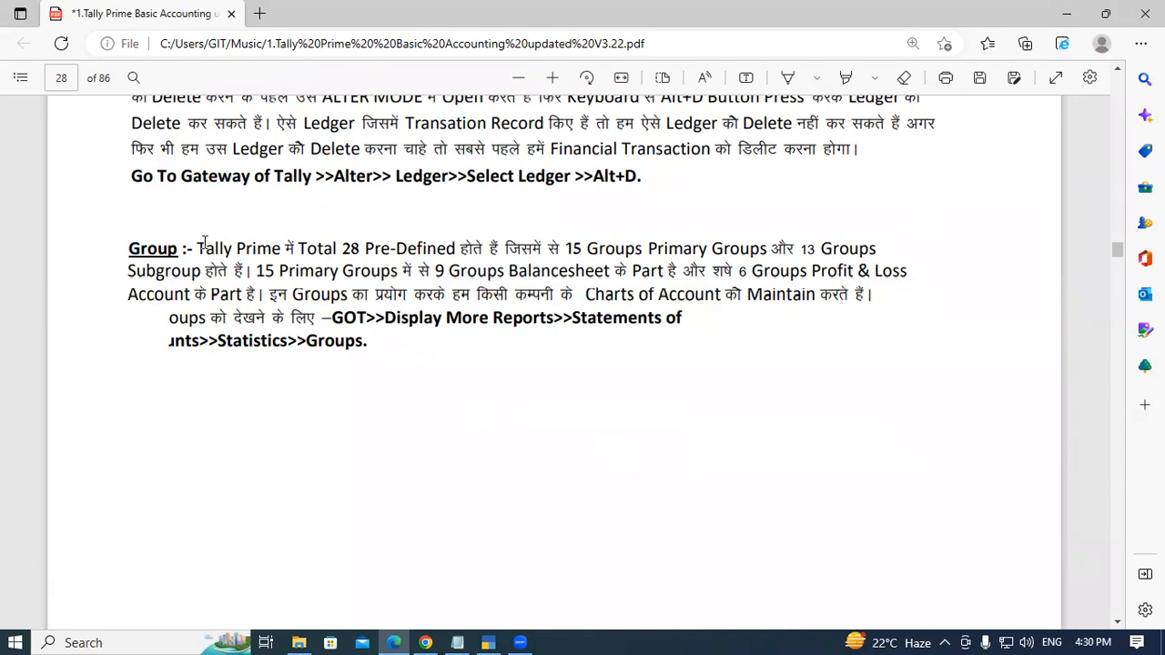
{"action": "left_click_drag", "start_coordinate": [197, 247], "coordinate": [446, 253]}
{"action": "left_click", "coordinate": [336, 247]}
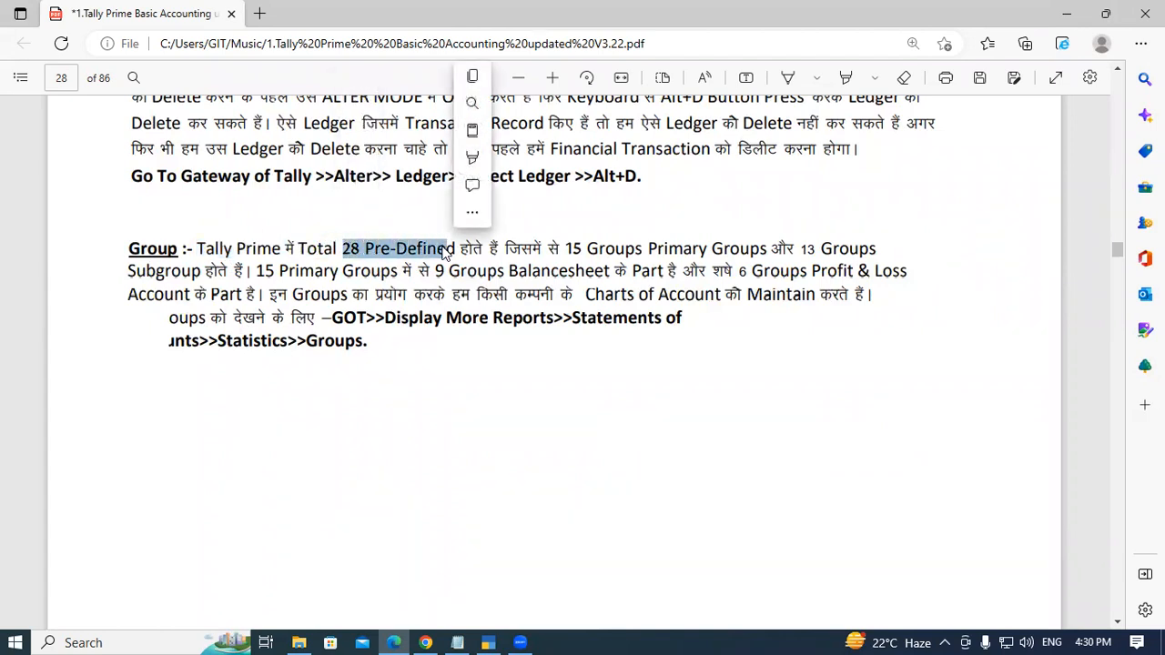
{"action": "left_click", "coordinate": [531, 260]}
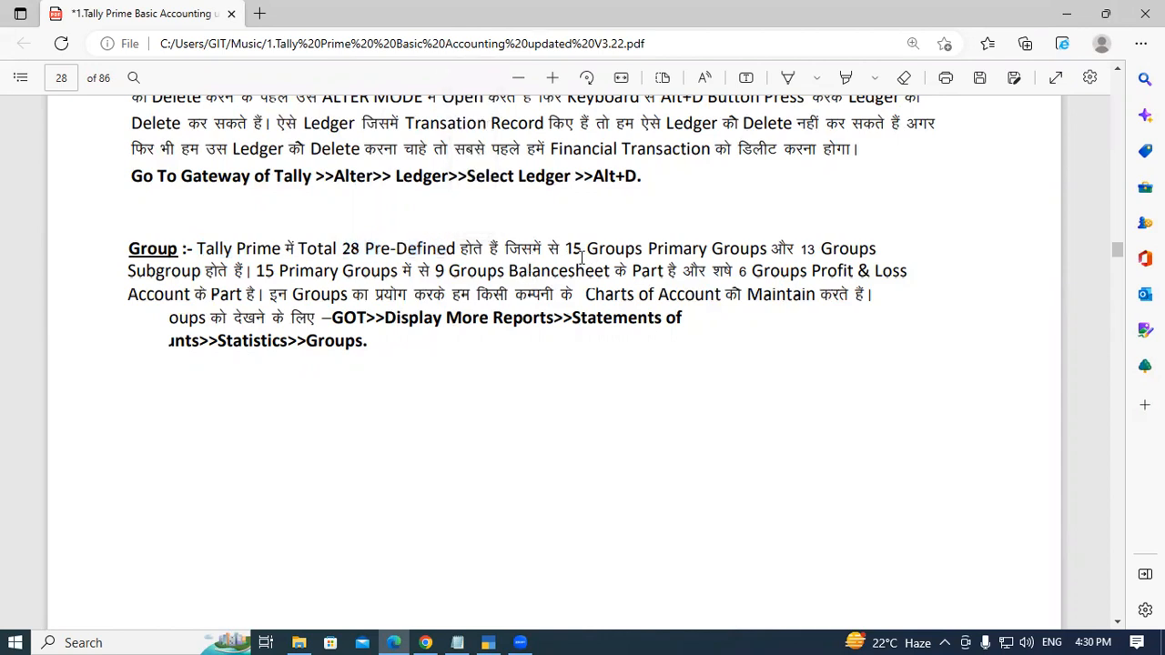
{"action": "left_click_drag", "start_coordinate": [565, 249], "coordinate": [767, 247]}
{"action": "left_click_drag", "start_coordinate": [795, 247], "coordinate": [881, 246]}
{"action": "left_click", "coordinate": [887, 246]}
{"action": "left_click_drag", "start_coordinate": [257, 270], "coordinate": [435, 271]}
{"action": "left_click", "coordinate": [436, 271]}
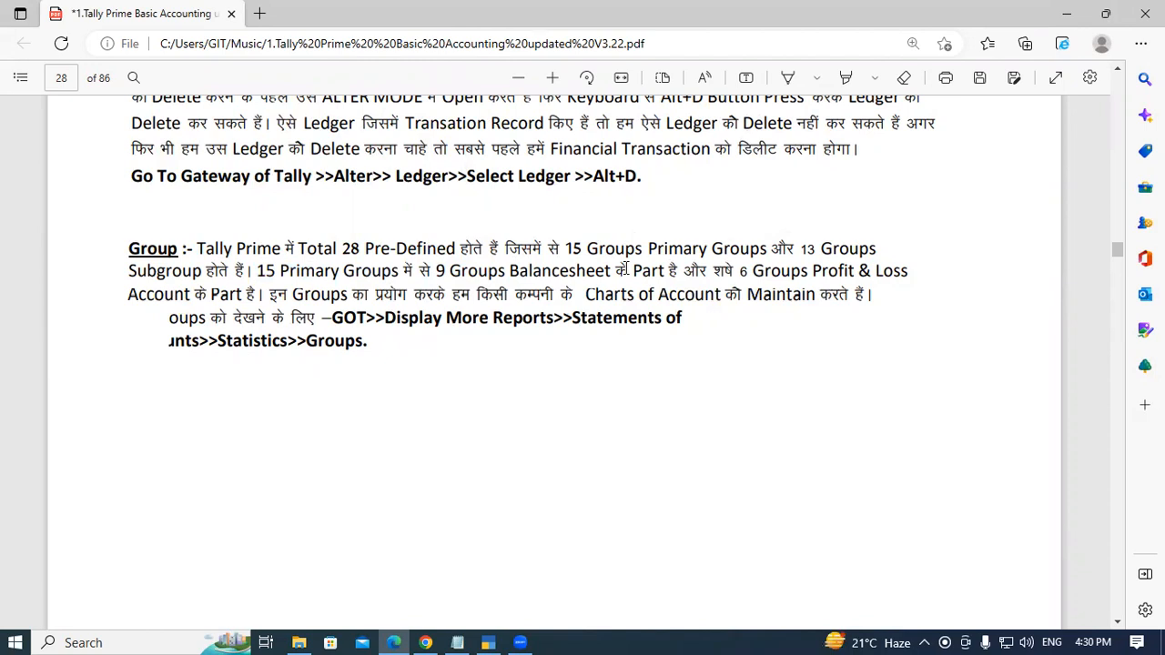
{"action": "double_click", "coordinate": [744, 270]}
{"action": "left_click", "coordinate": [868, 273]}
{"action": "left_click_drag", "start_coordinate": [334, 320], "coordinate": [684, 318]}
{"action": "left_click", "coordinate": [363, 319]}
{"action": "left_click", "coordinate": [612, 351]}
{"action": "left_click", "coordinate": [491, 370]}
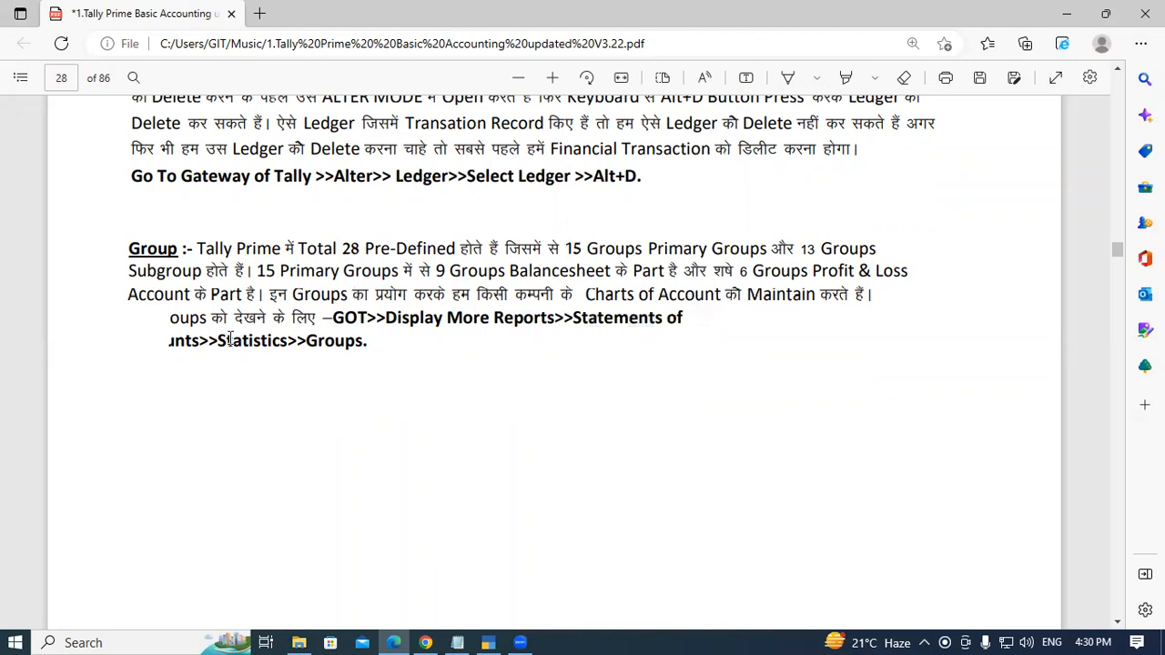
{"action": "left_click_drag", "start_coordinate": [219, 341], "coordinate": [370, 342]}
{"action": "left_click", "coordinate": [277, 343]}
{"action": "left_click", "coordinate": [371, 342]}
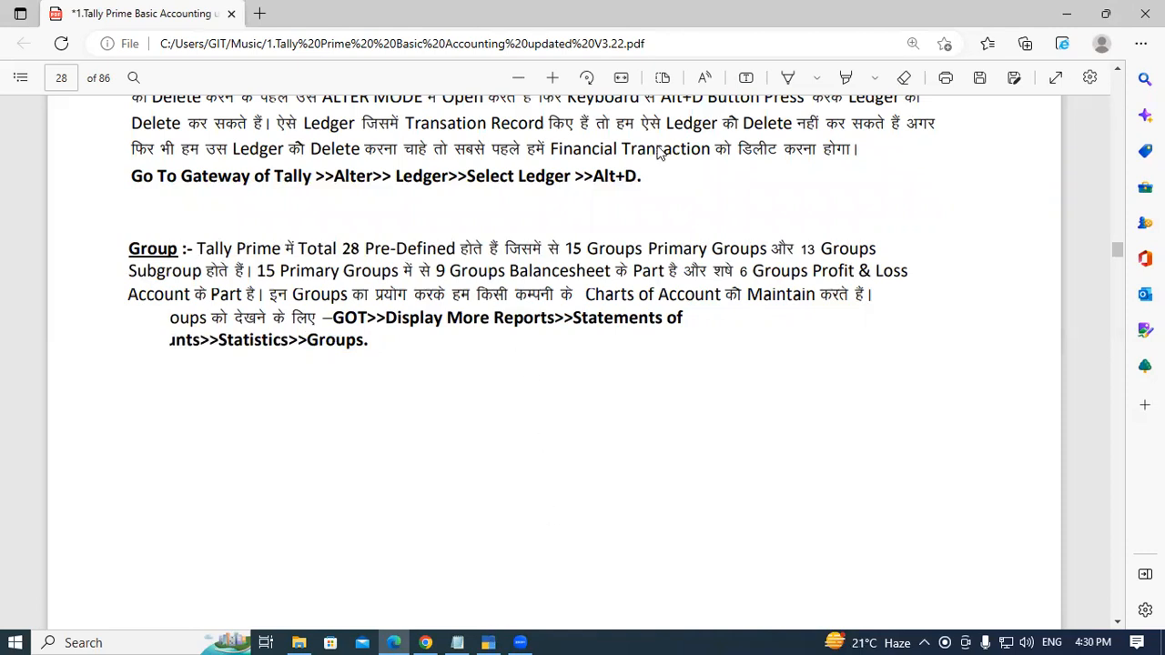
- Open the Statistics report under Statements of Accounts, view the list of pre-defined groups, and return to the Gateway of Tally
{"action": "key", "text": "alt+Tab"}
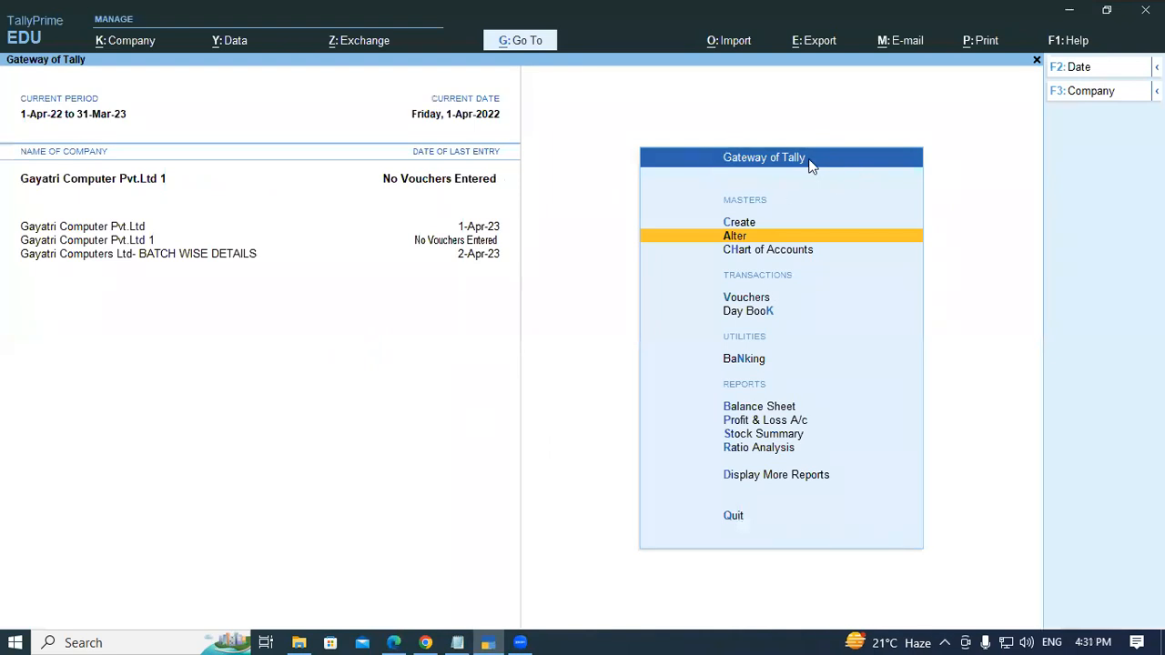
{"action": "key", "text": "Down"}
{"action": "key", "text": "Down"}
{"action": "key", "text": "Down"}
{"action": "key", "text": "Down"}
{"action": "key", "text": "Down"}
{"action": "key", "text": "Down"}
{"action": "key", "text": "Down"}
{"action": "key", "text": "Down"}
{"action": "key", "text": "Down"}
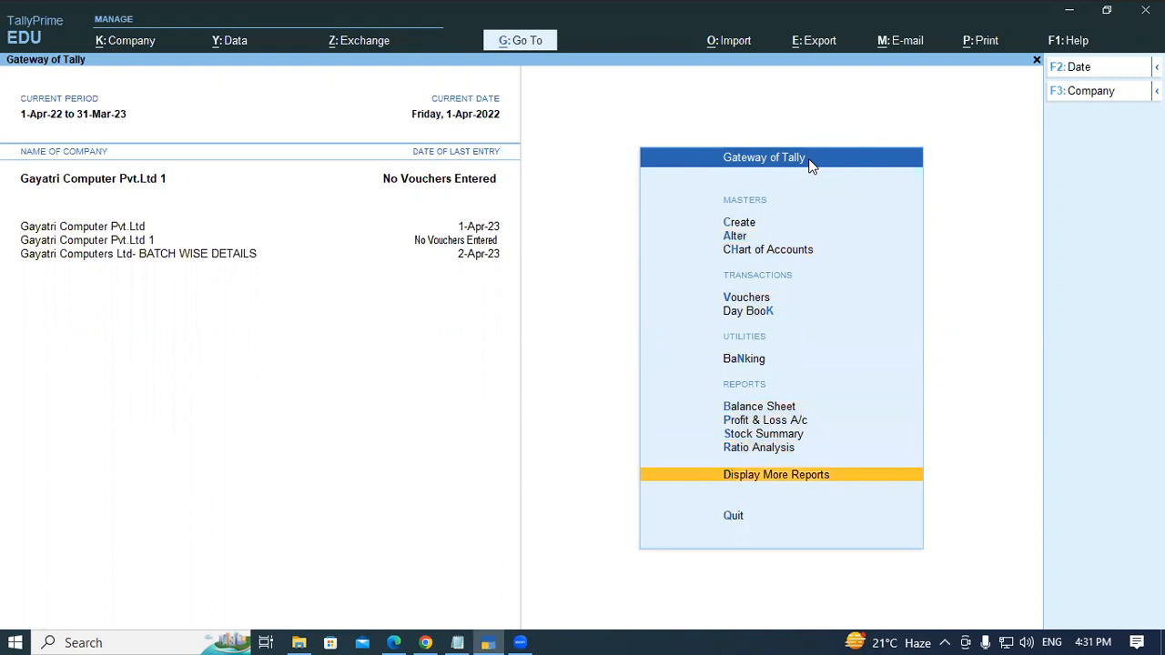
{"action": "key", "text": "Return"}
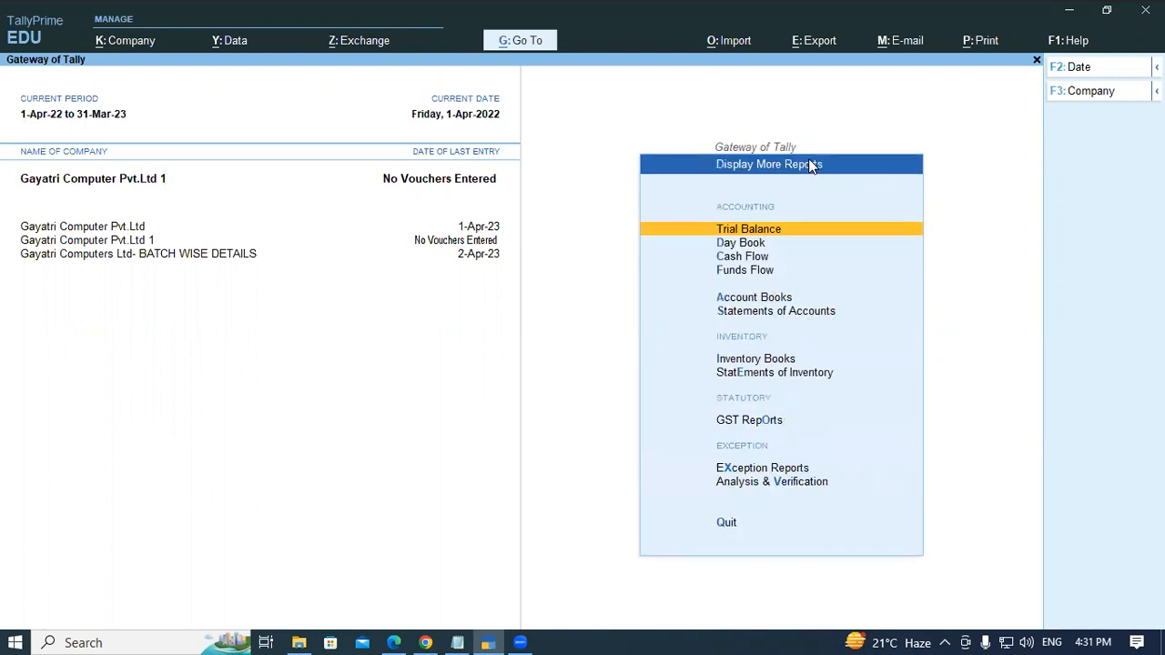
{"action": "key", "text": "Down"}
{"action": "key", "text": "Down"}
{"action": "key", "text": "Down"}
{"action": "key", "text": "Down"}
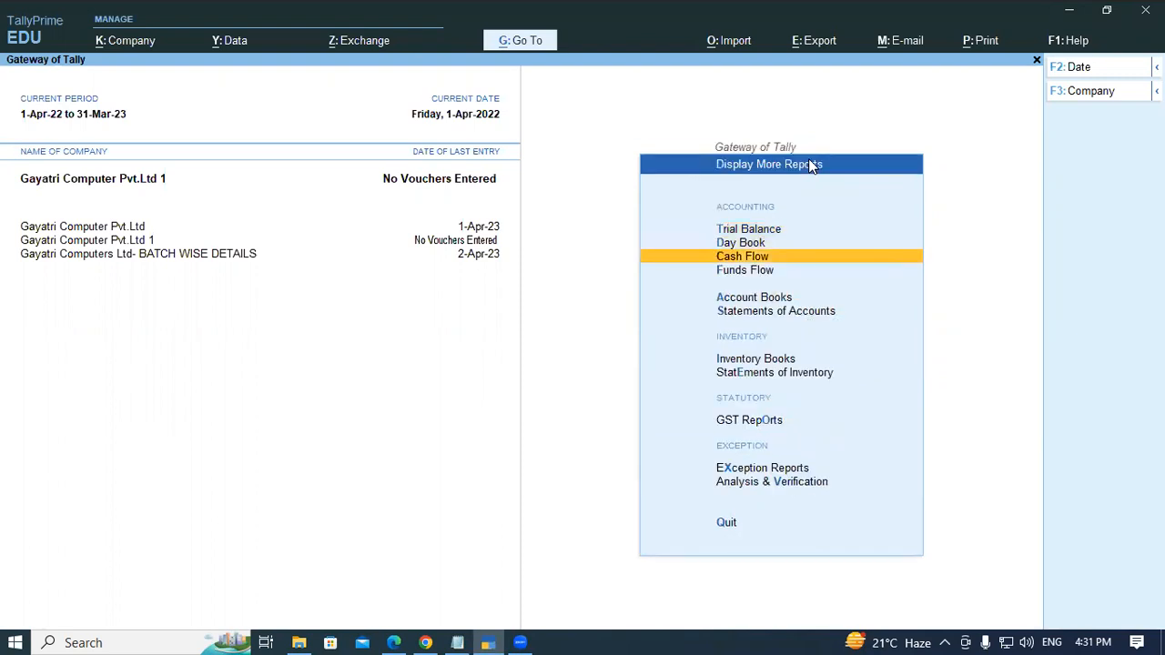
{"action": "key", "text": "Down"}
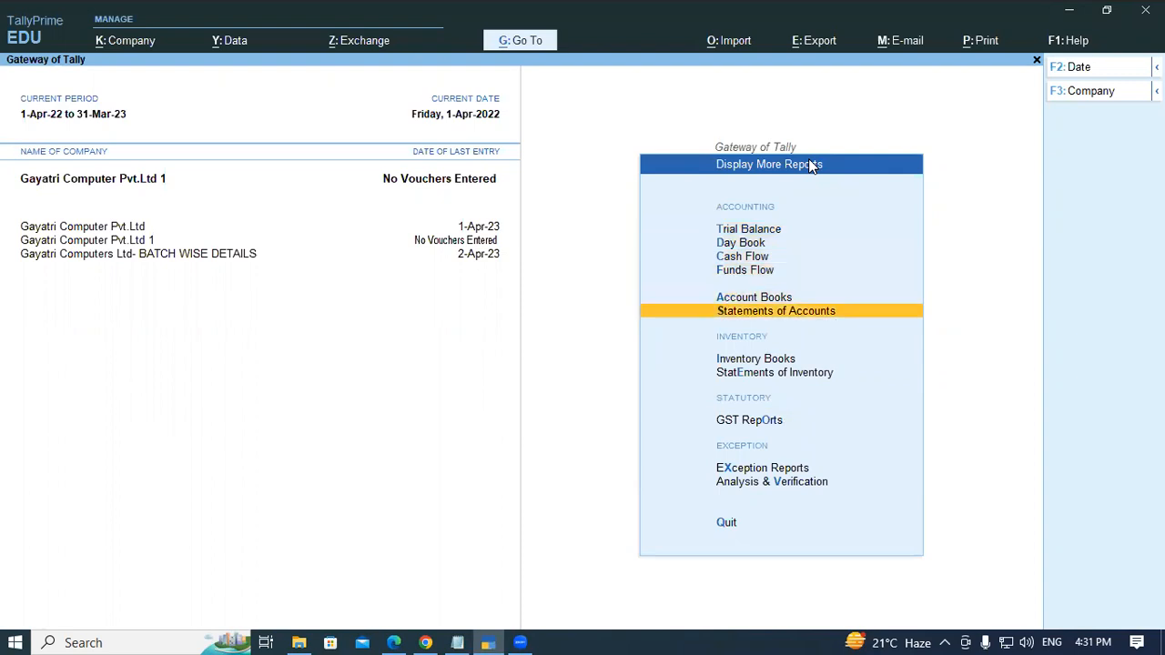
{"action": "key", "text": "Return"}
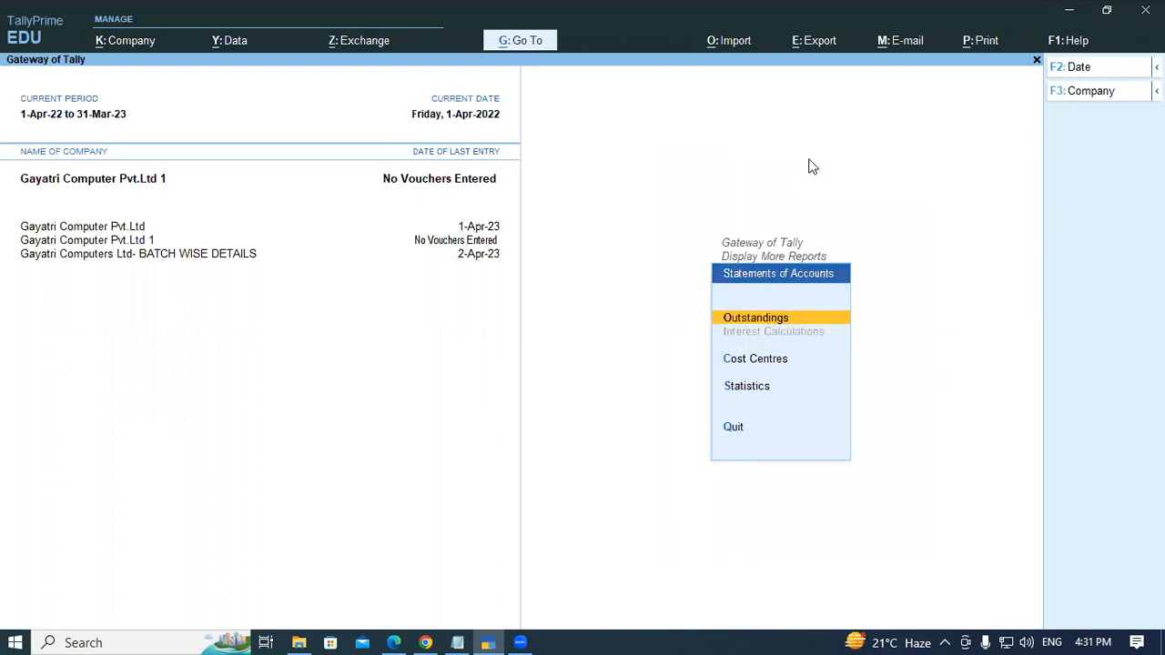
{"action": "key", "text": "Down"}
{"action": "key", "text": "Down"}
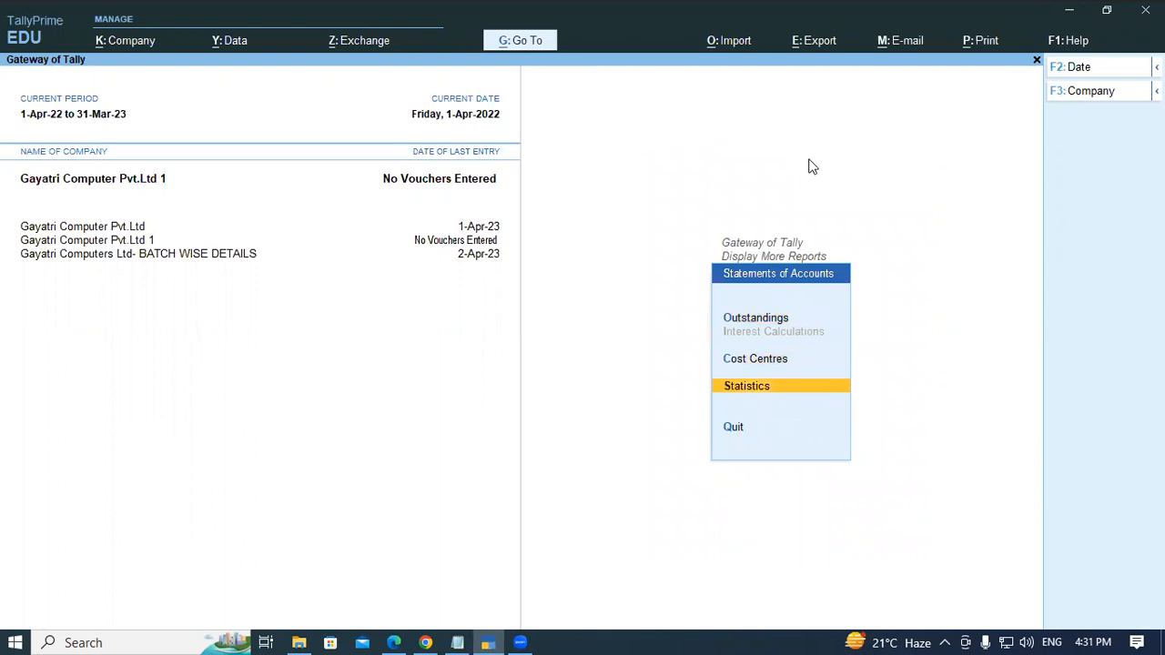
{"action": "key", "text": "Return"}
{"action": "left_click", "coordinate": [678, 149]}
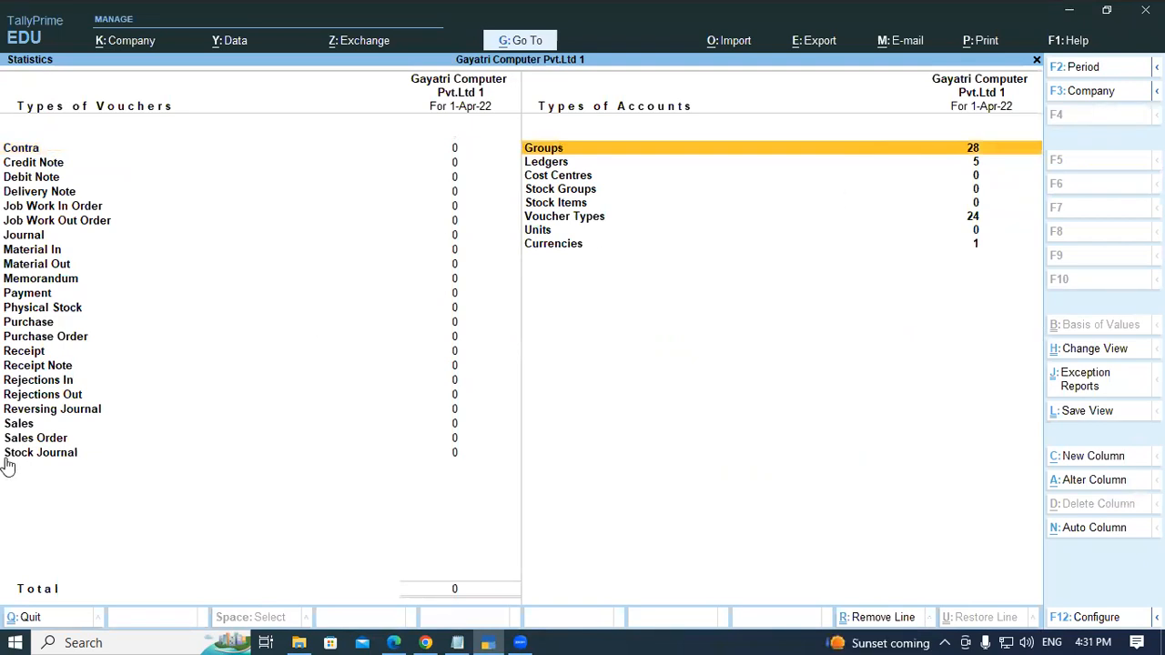
{"action": "key", "text": "Return"}
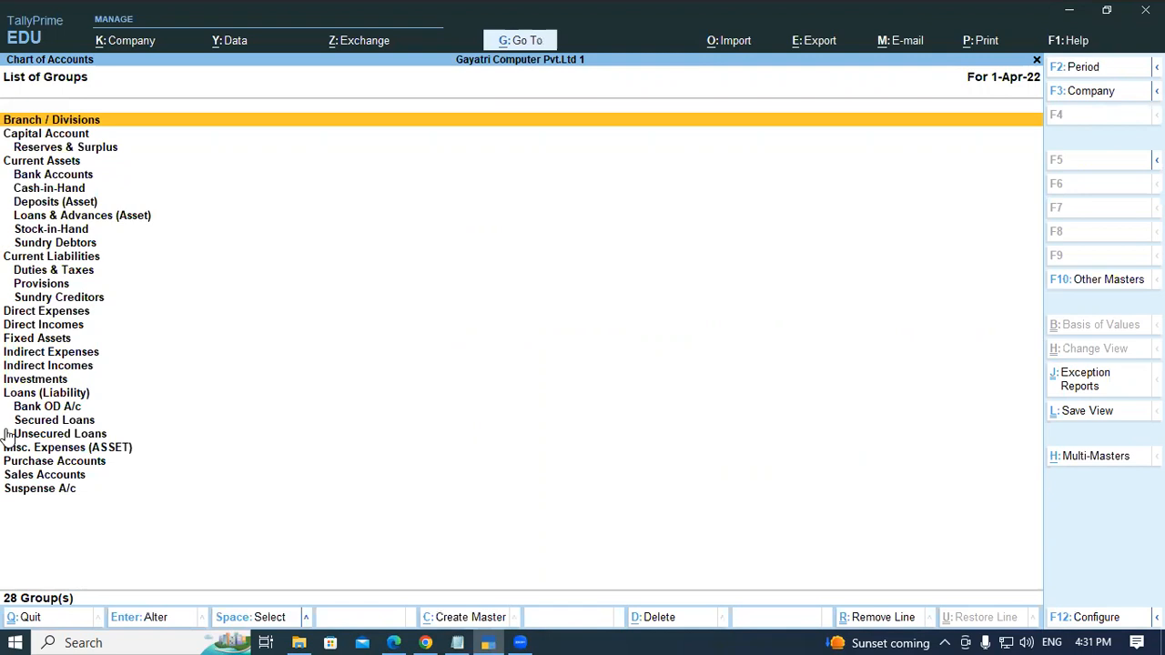
{"action": "key", "text": "Escape"}
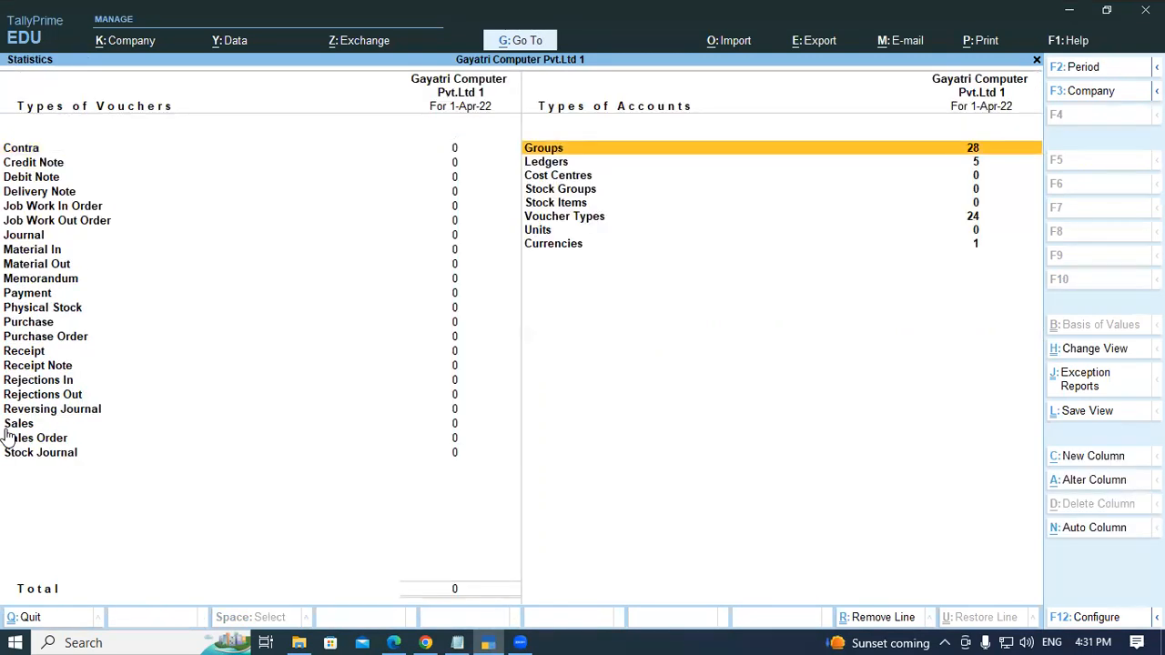
{"action": "key", "text": "Escape"}
{"action": "key", "text": "Escape"}
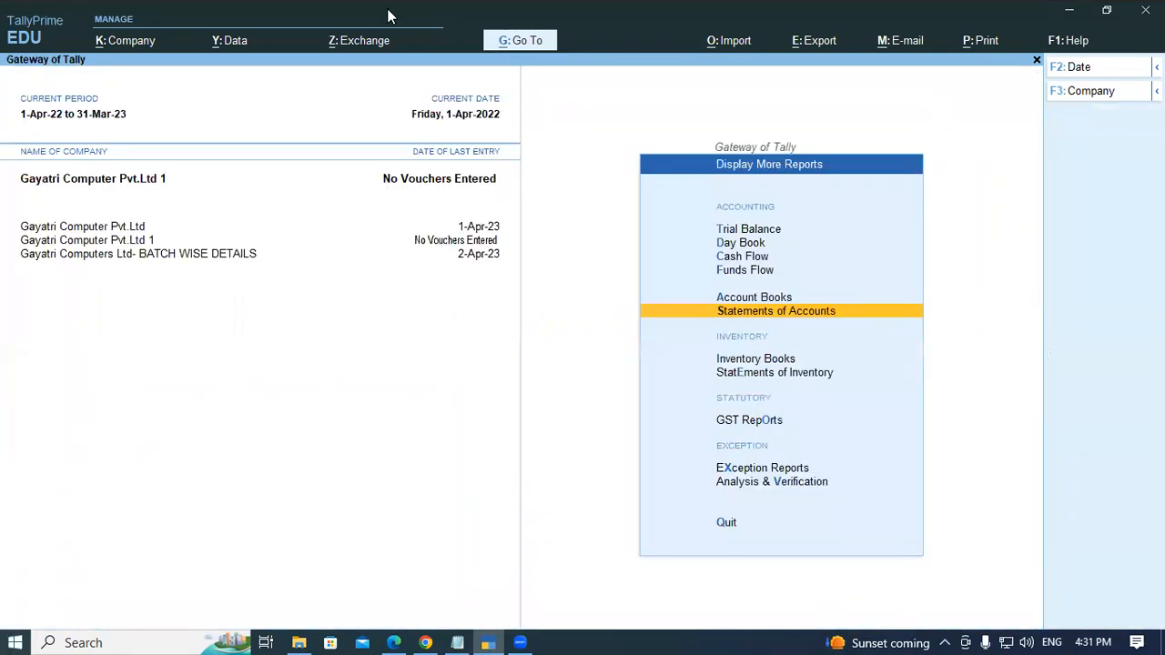
{"action": "key", "text": "Escape"}
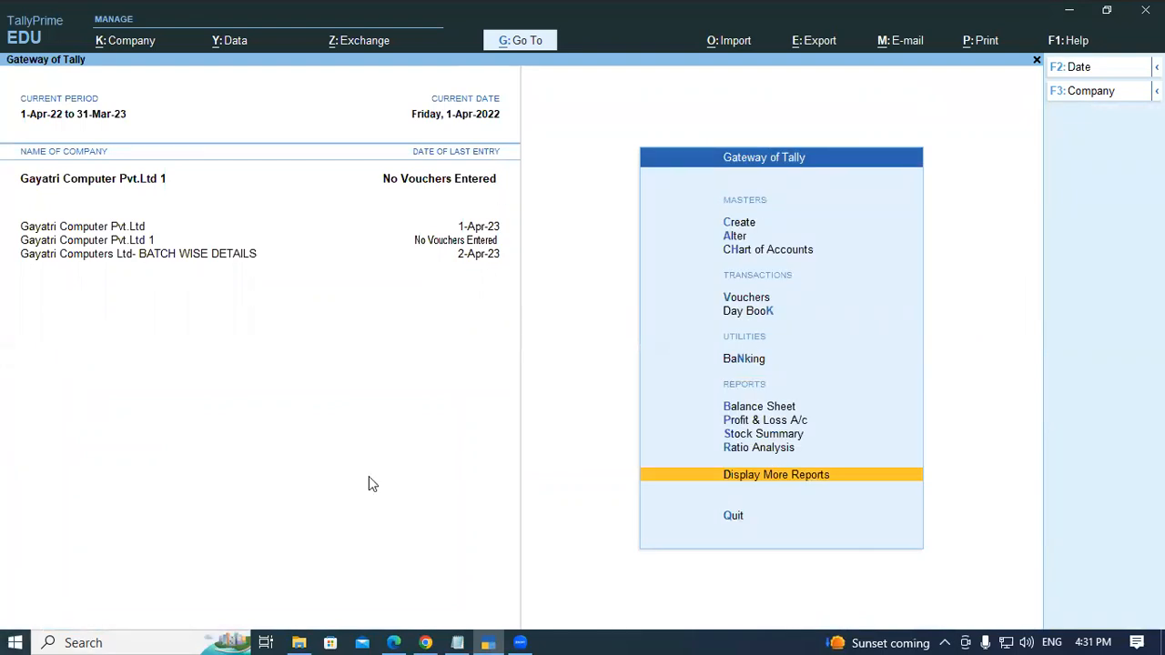
- Read the Group Creation section and its example in the PDF
{"action": "key", "text": "alt+Tab"}
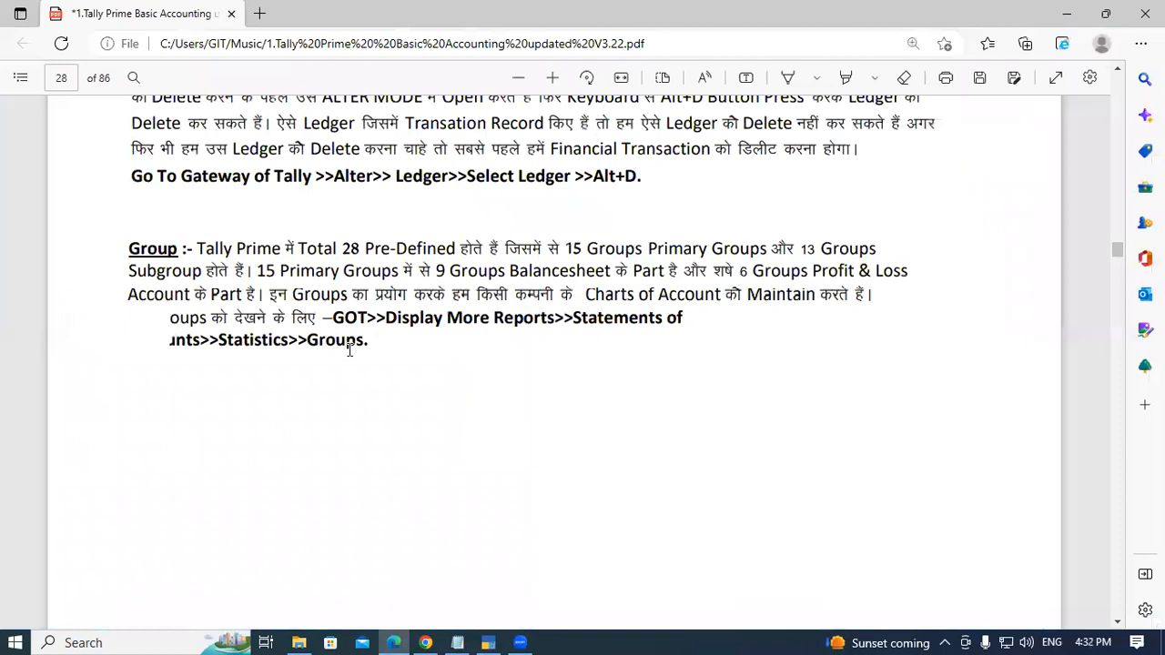
{"action": "scroll", "coordinate": [275, 333], "scroll_direction": "down", "scroll_amount": 10}
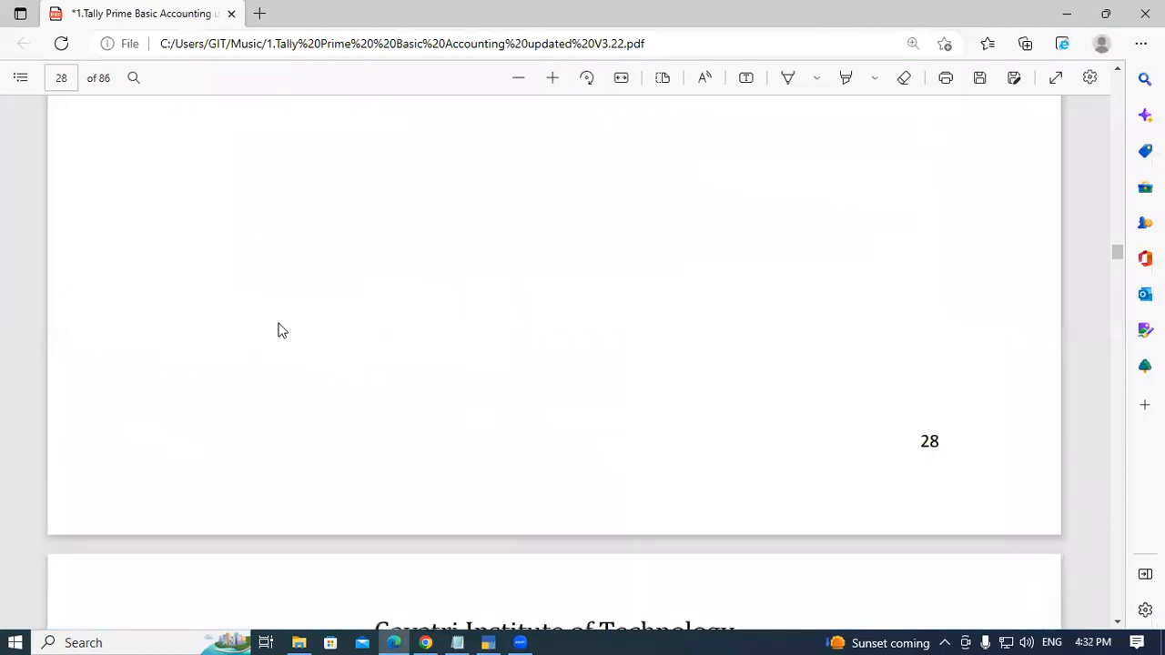
{"action": "scroll", "coordinate": [279, 329], "scroll_direction": "down", "scroll_amount": 2}
{"action": "left_click_drag", "start_coordinate": [132, 136], "coordinate": [262, 137]}
{"action": "left_click", "coordinate": [254, 135]}
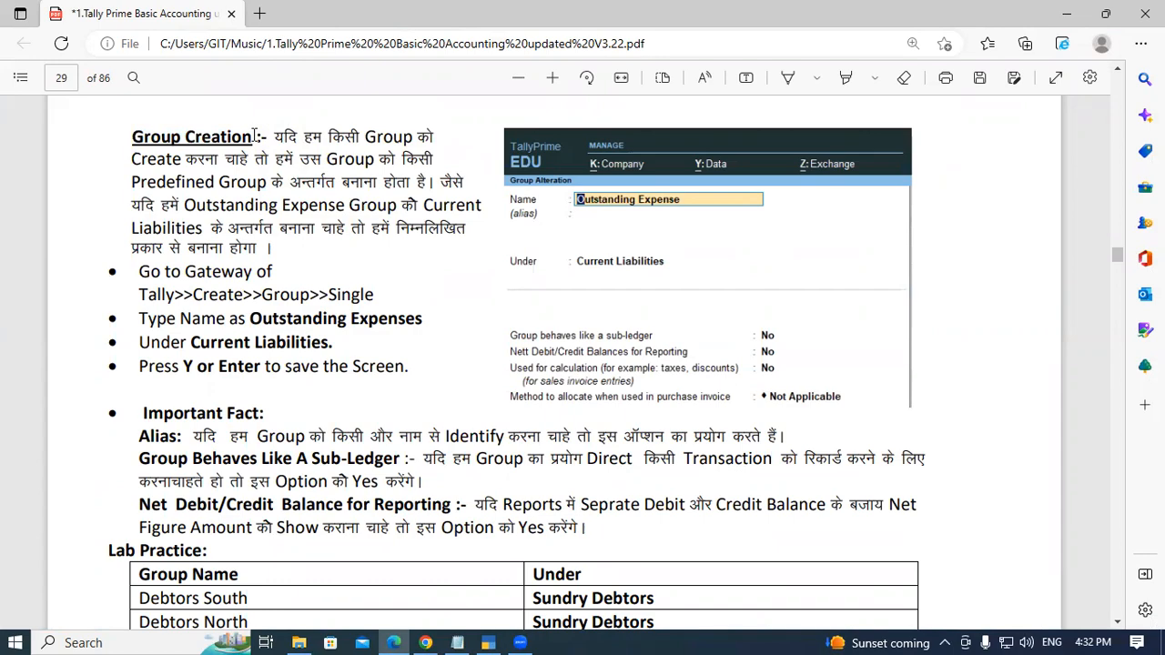
{"action": "scroll", "coordinate": [209, 401], "scroll_direction": "down", "scroll_amount": 3}
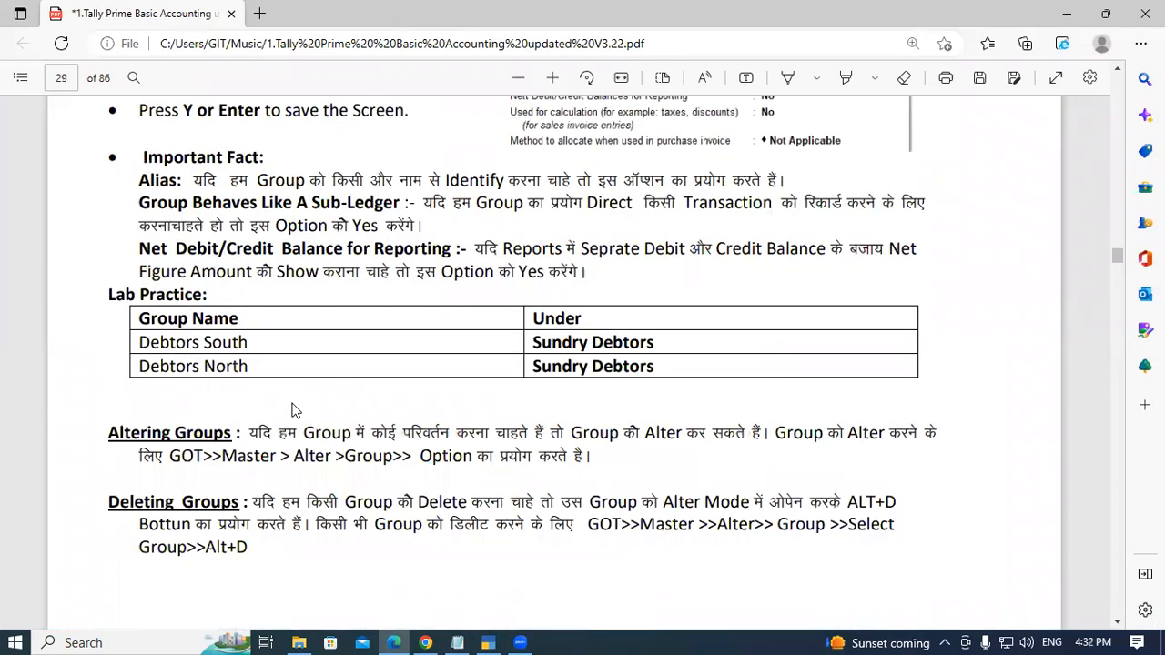
{"action": "scroll", "coordinate": [294, 409], "scroll_direction": "up", "scroll_amount": 4}
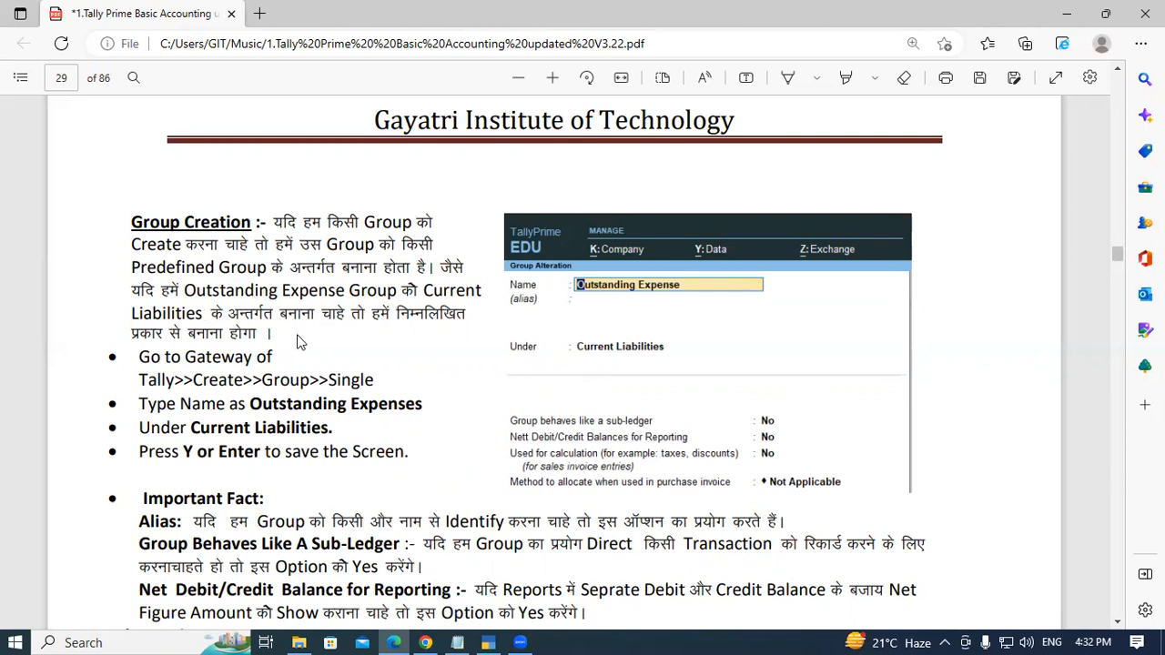
- Copy the group name Outstanding Expense from the PDF example
{"action": "left_click_drag", "start_coordinate": [185, 289], "coordinate": [337, 299]}
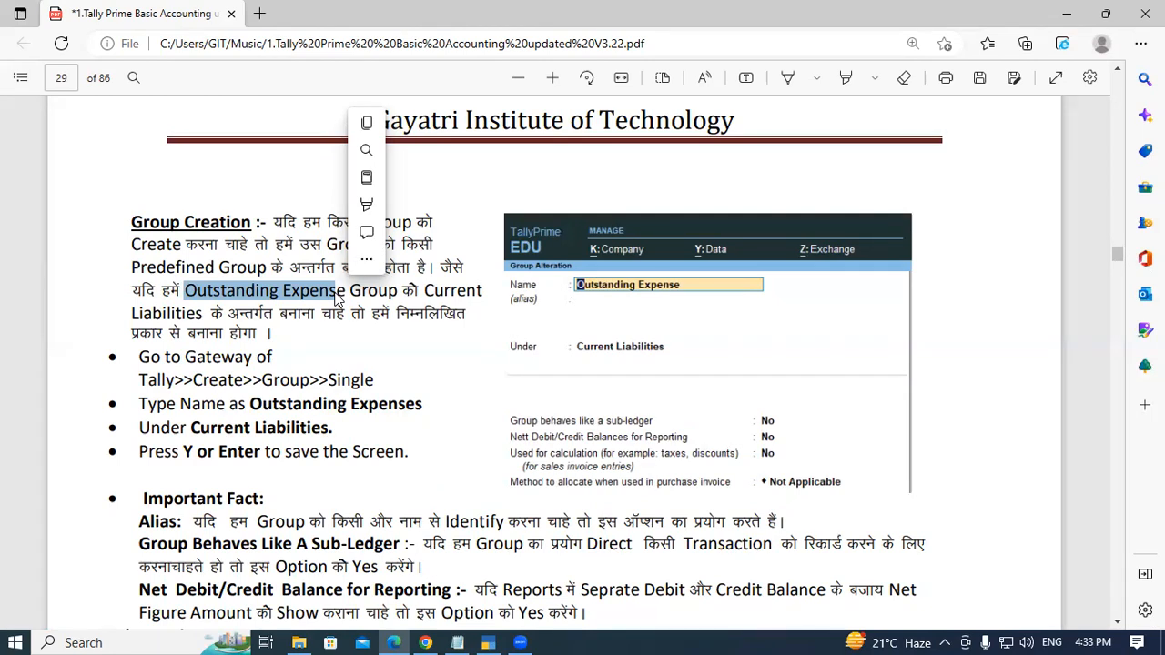
{"action": "left_click", "coordinate": [211, 291]}
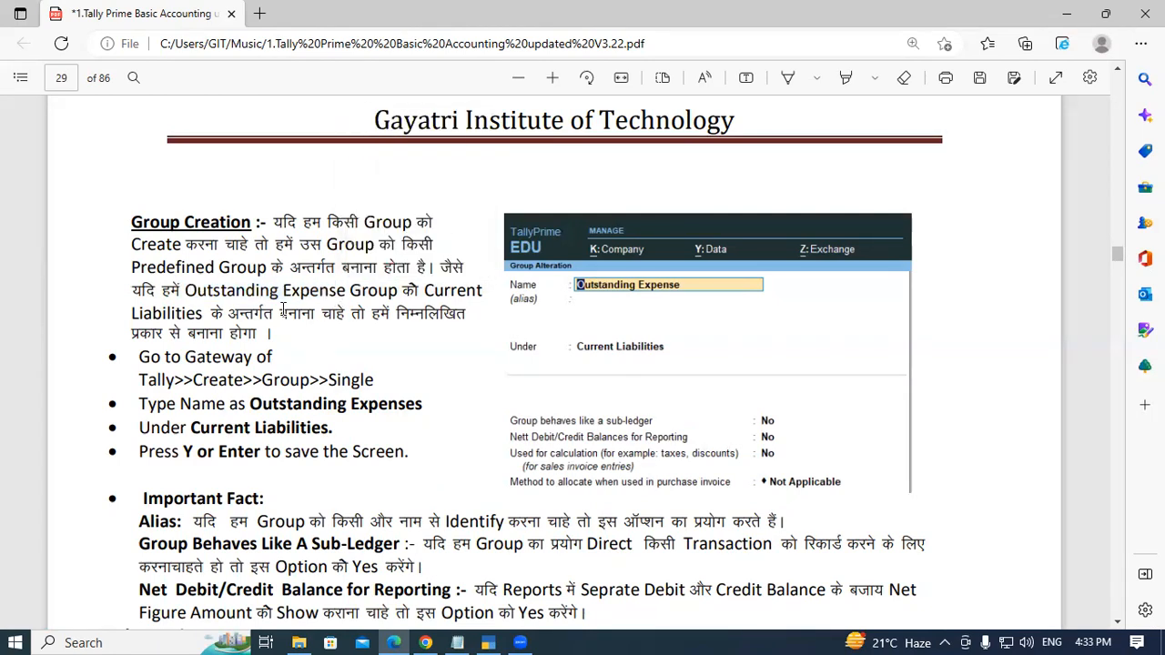
{"action": "left_click_drag", "start_coordinate": [186, 291], "coordinate": [345, 292]}
{"action": "key", "text": "ctrl+c"}
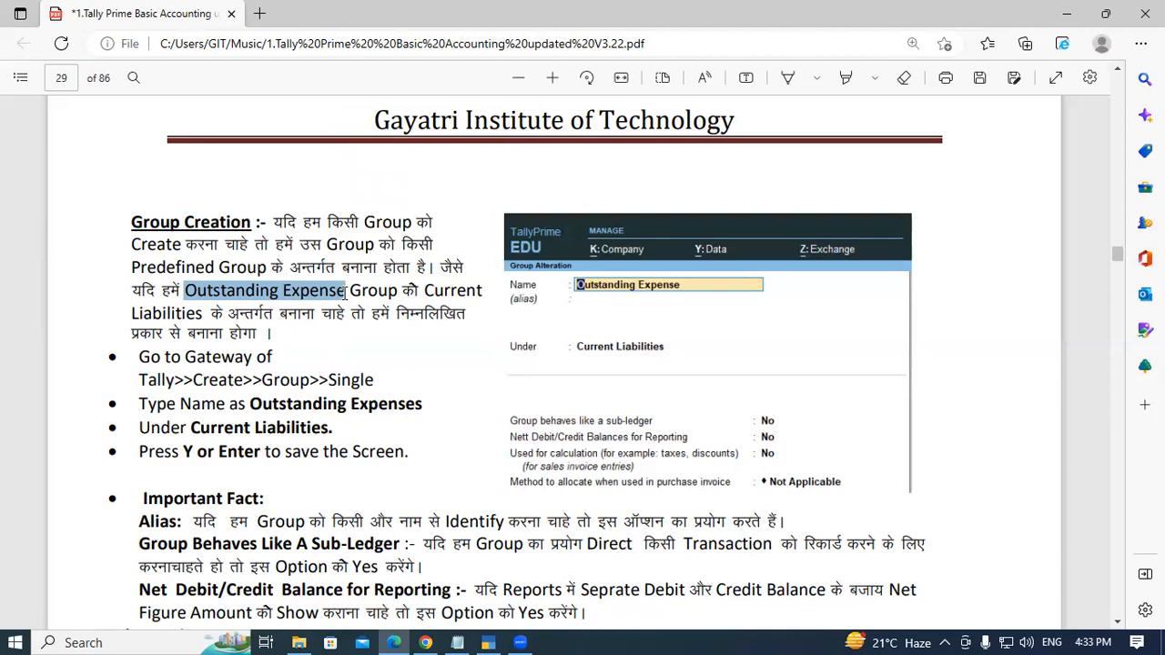
- Start creating a new group and paste Outstanding Expense as its name
{"action": "key", "text": "alt+Tab"}
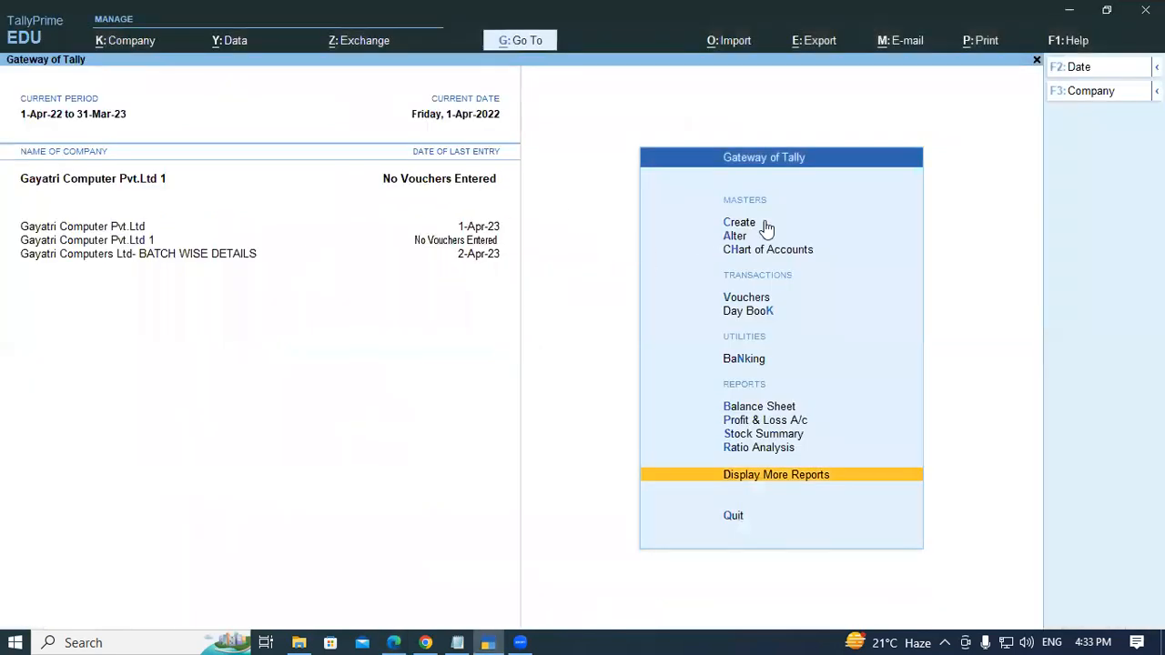
{"action": "key", "text": "Up"}
{"action": "key", "text": "Up"}
{"action": "key", "text": "Up"}
{"action": "key", "text": "Up"}
{"action": "key", "text": "Up"}
{"action": "key", "text": "Up"}
{"action": "key", "text": "Up"}
{"action": "key", "text": "Up"}
{"action": "key", "text": "Up"}
{"action": "key", "text": "Up"}
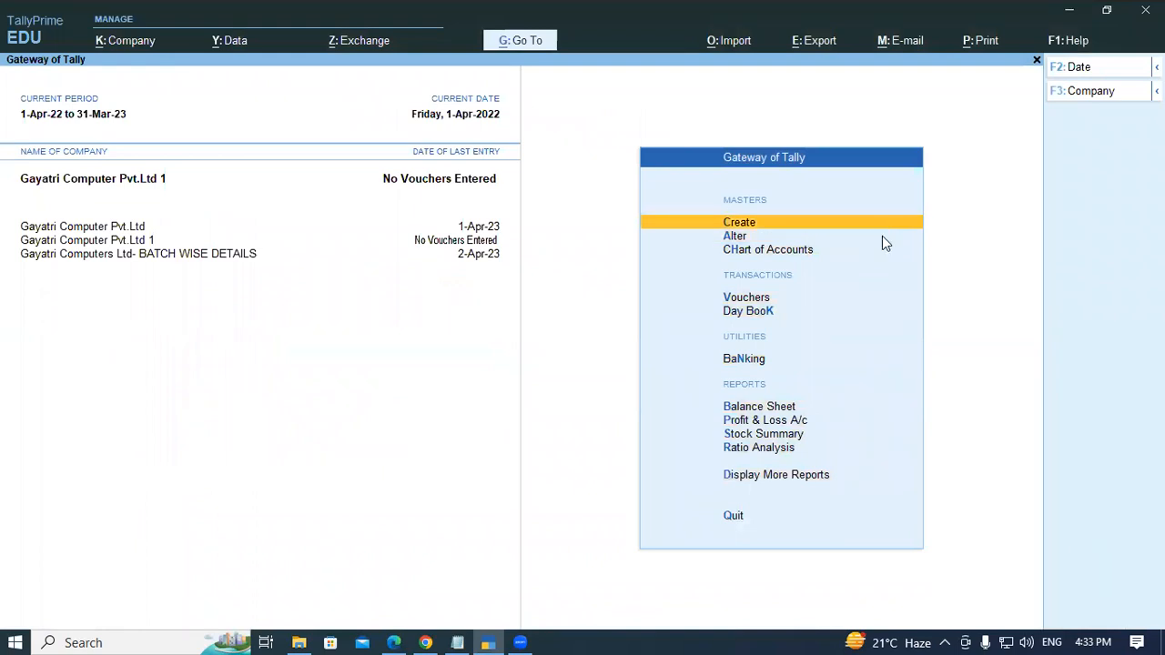
{"action": "key", "text": "Return"}
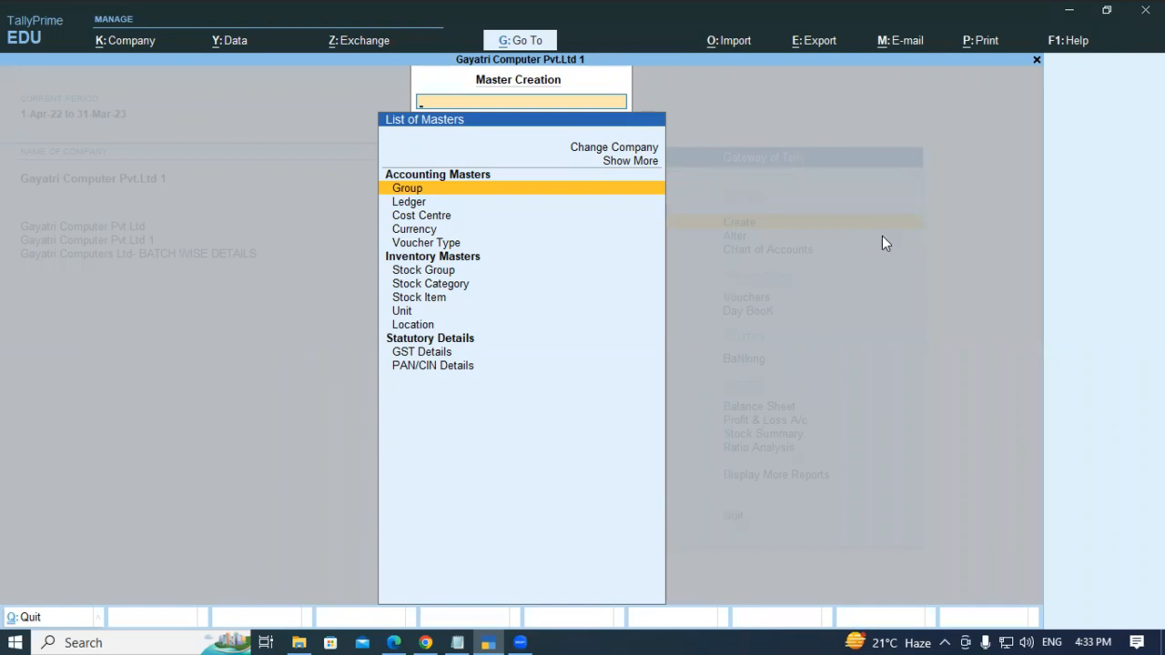
{"action": "key", "text": "Return"}
{"action": "key", "text": "ctrl+v"}
{"action": "key", "text": "Return"}
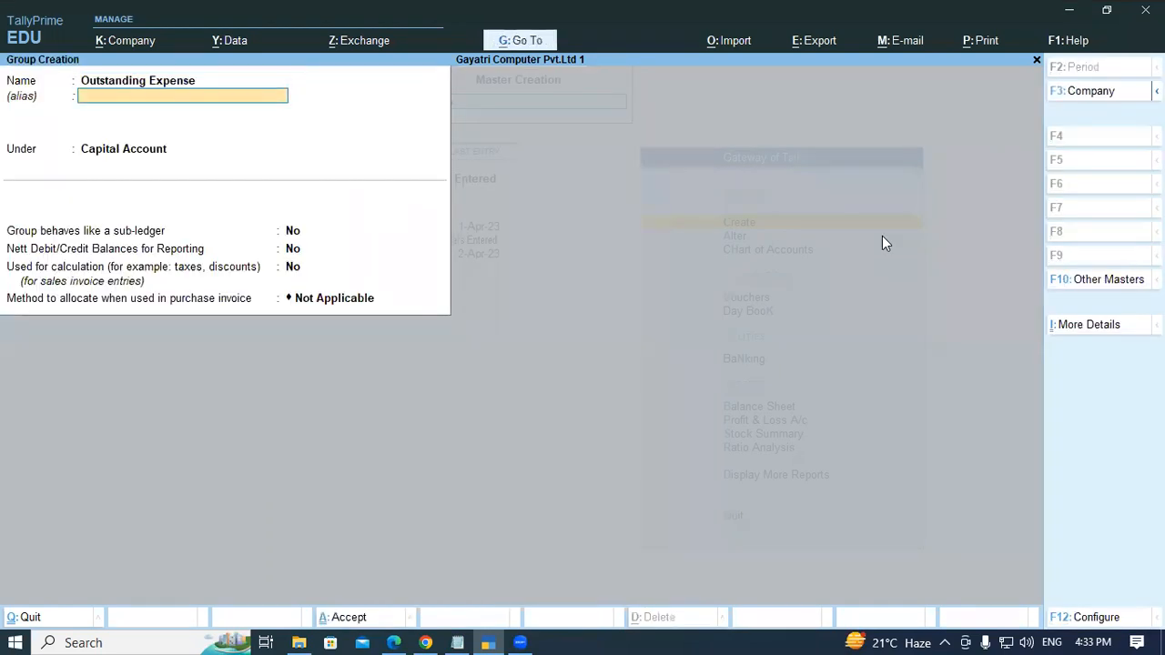
- Set the group under Current Liabilities, accept it, and return to the Gateway of Tally
{"action": "key", "text": "Return"}
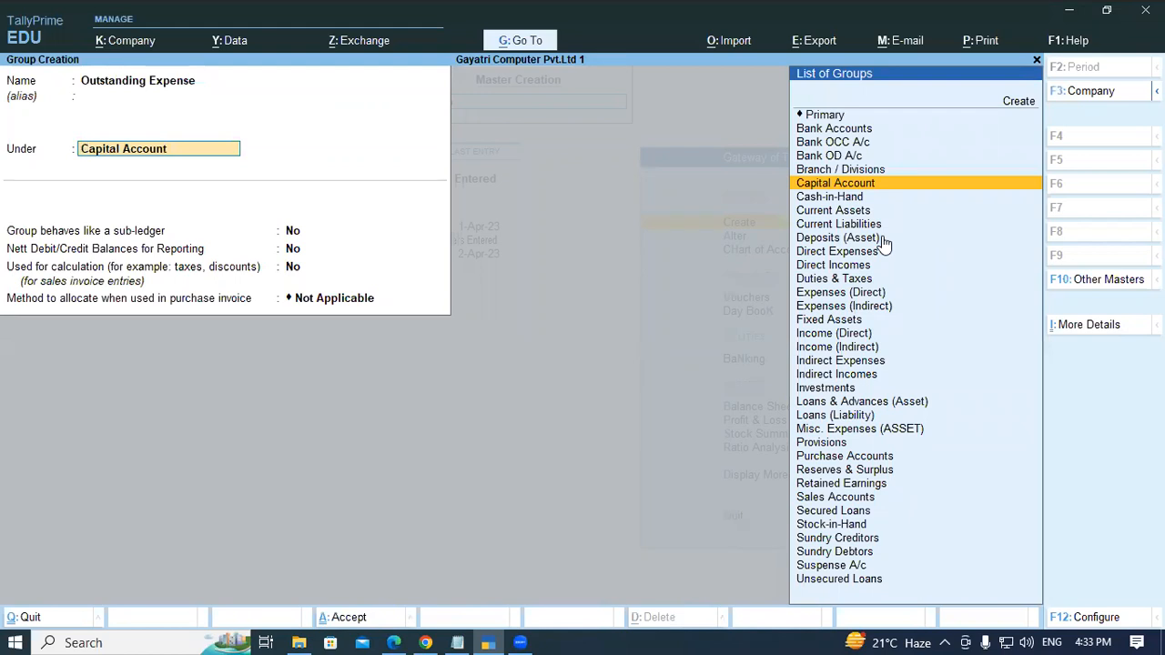
{"action": "type", "text": "CUR"}
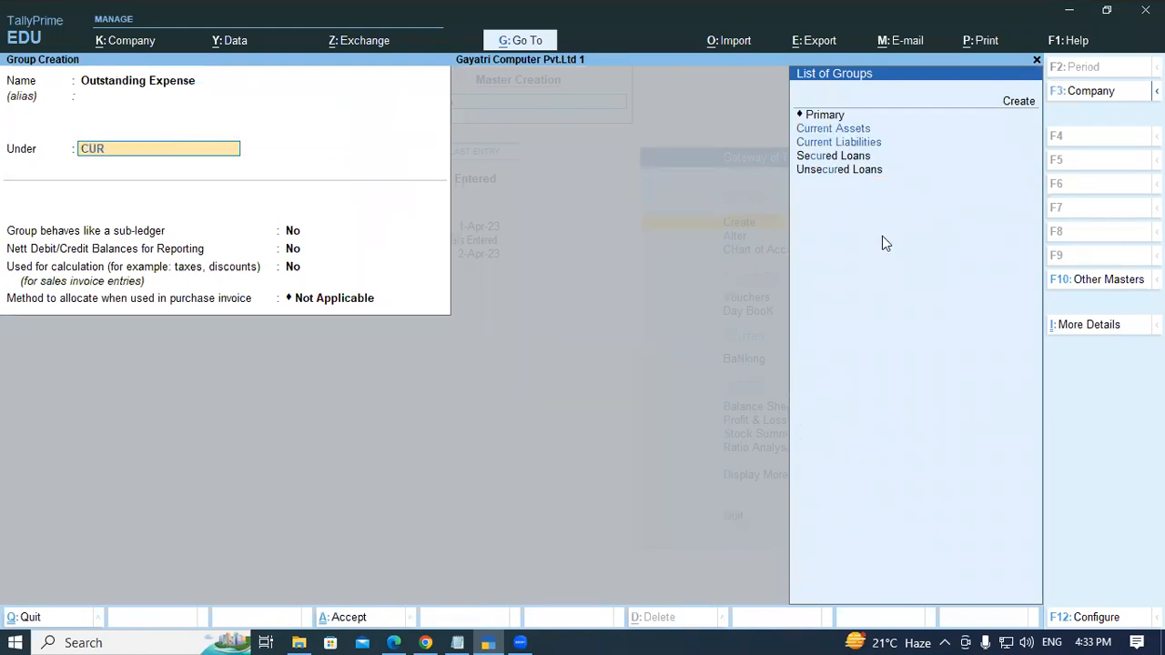
{"action": "key", "text": "Down"}
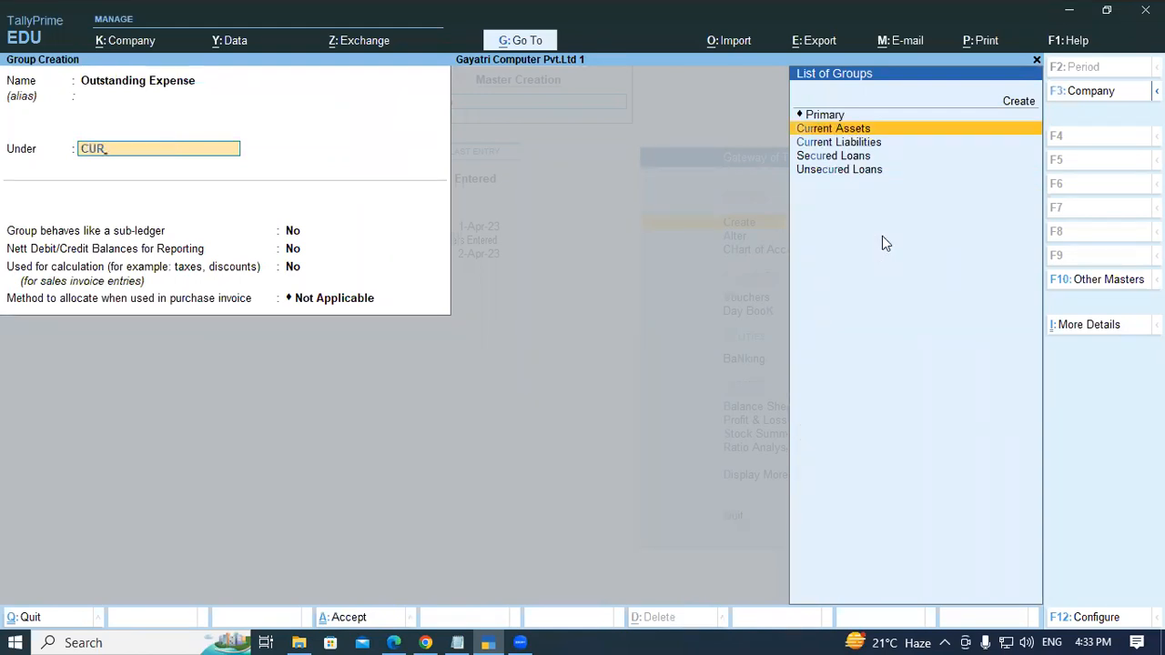
{"action": "key", "text": "Down"}
{"action": "key", "text": "Return"}
{"action": "key", "text": "Return"}
{"action": "key", "text": "Return"}
{"action": "key", "text": "Return"}
{"action": "key", "text": "Return"}
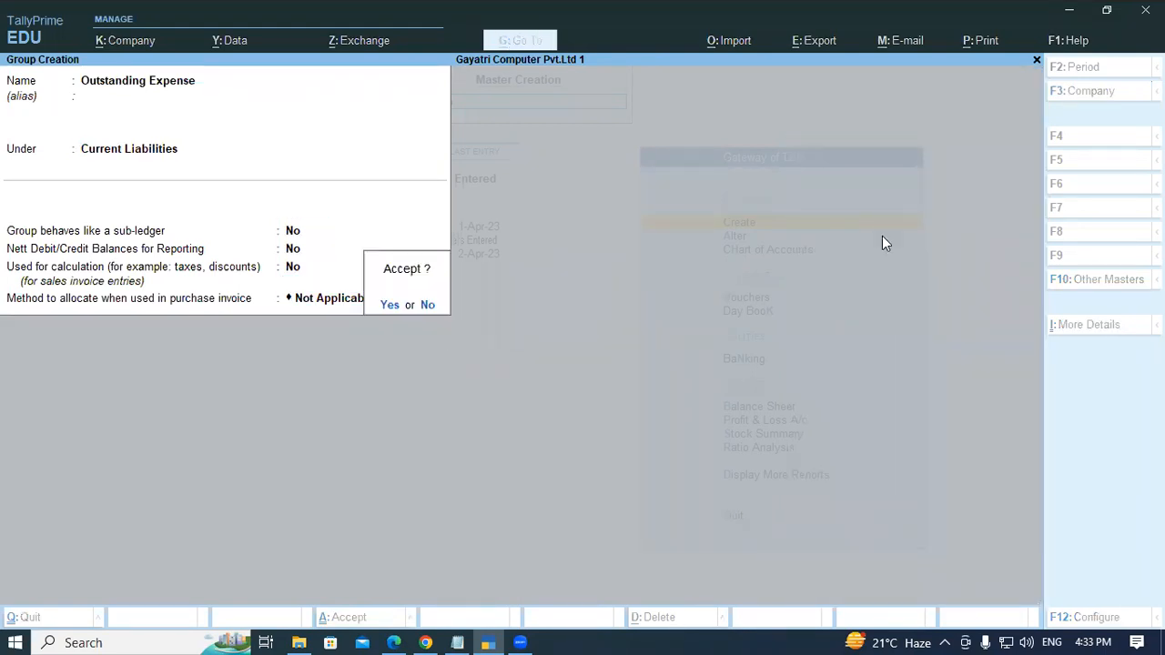
{"action": "key", "text": "Return"}
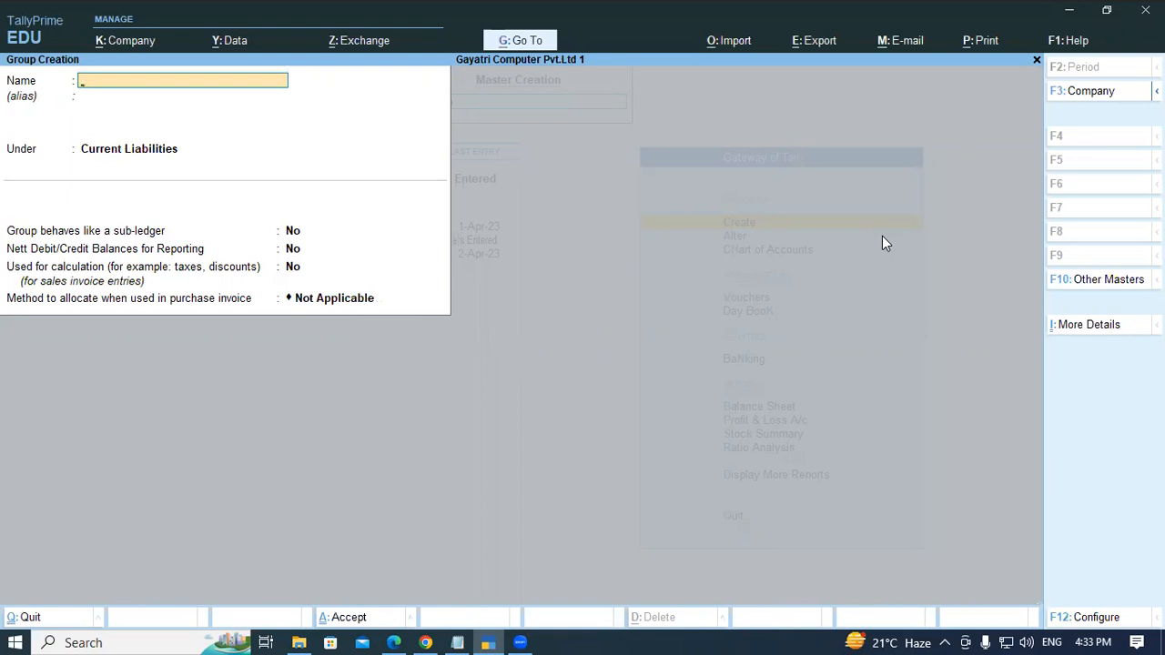
{"action": "key", "text": "Escape"}
{"action": "key", "text": "Escape"}
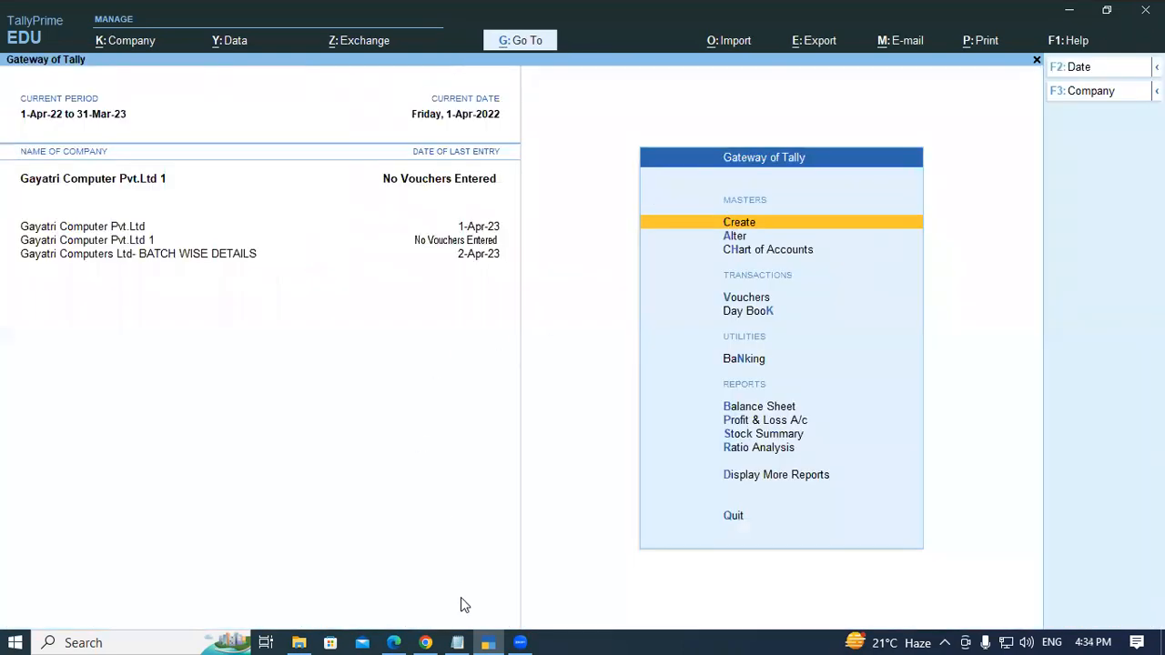
- Review the Lab Practice table of group names and their parent groups in the PDF
{"action": "left_click", "coordinate": [395, 642]}
{"action": "scroll", "coordinate": [278, 319], "scroll_direction": "down", "scroll_amount": 3}
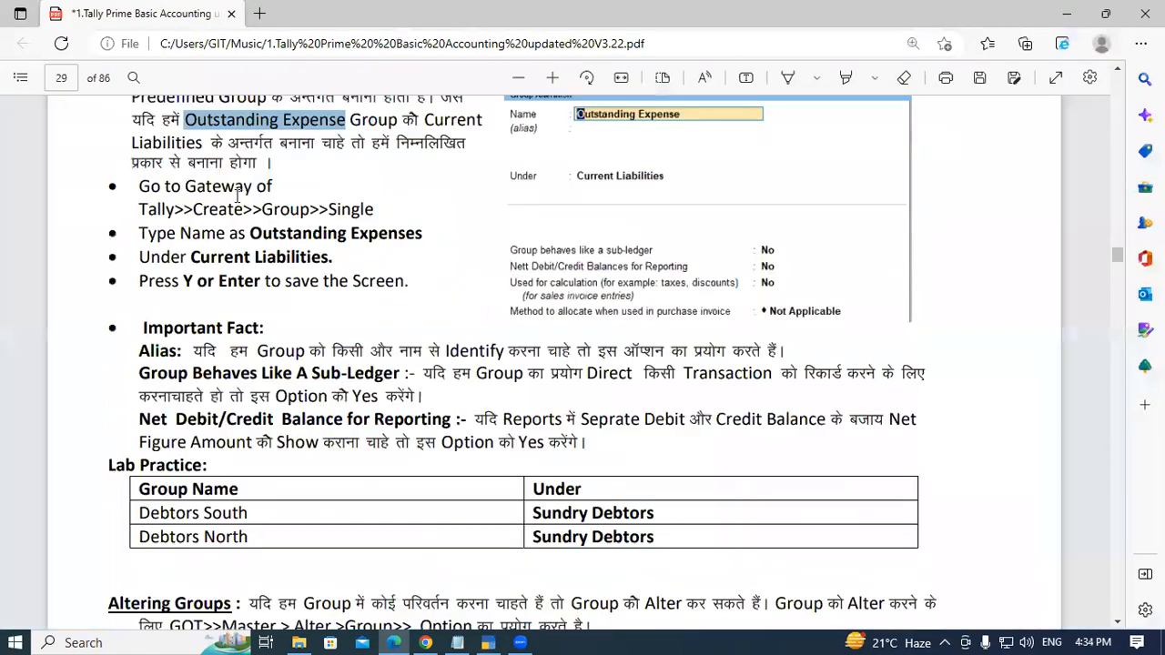
{"action": "scroll", "coordinate": [254, 414], "scroll_direction": "down", "scroll_amount": 5}
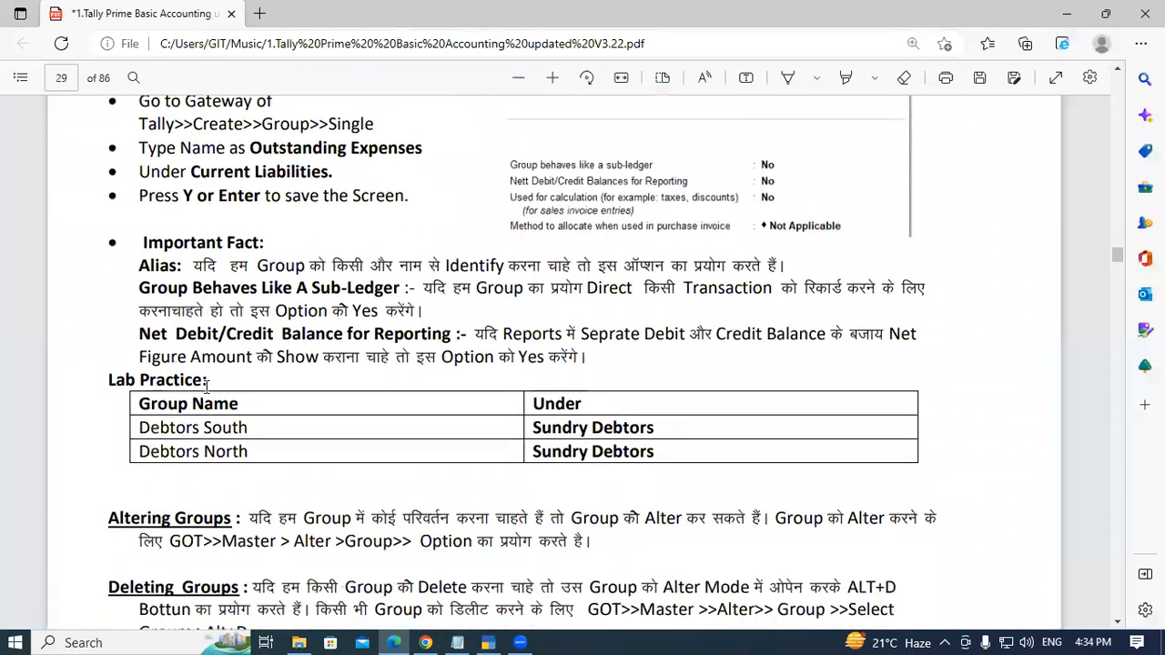
{"action": "left_click_drag", "start_coordinate": [139, 259], "coordinate": [247, 257]}
{"action": "left_click", "coordinate": [247, 258]}
{"action": "left_click_drag", "start_coordinate": [139, 281], "coordinate": [263, 281]}
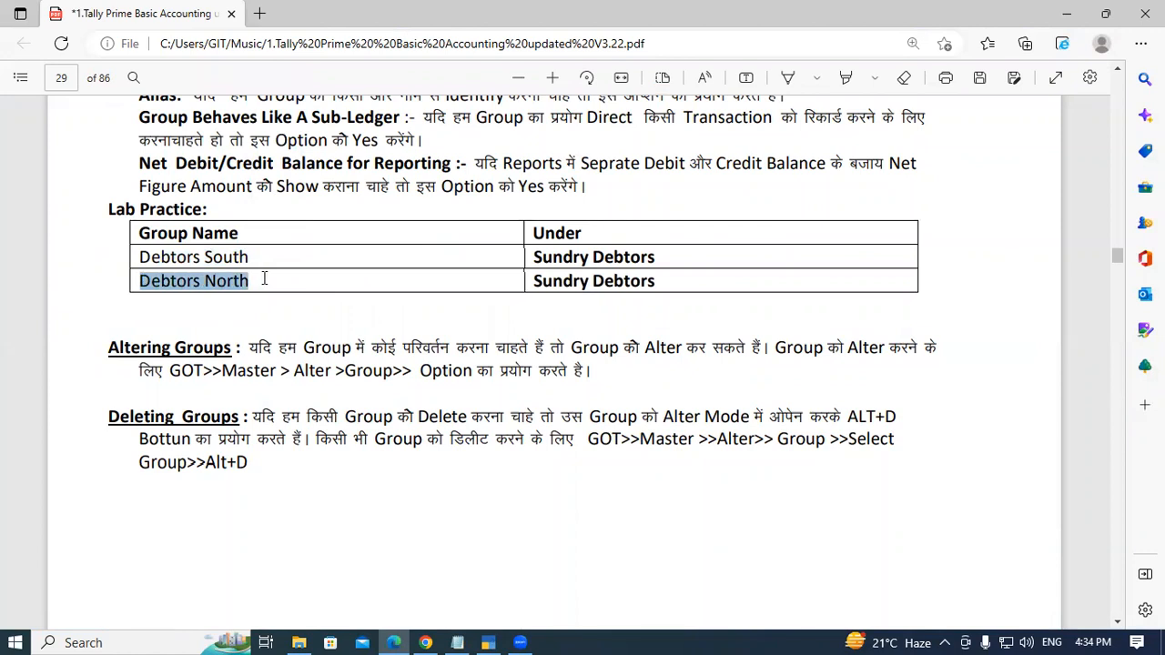
{"action": "left_click", "coordinate": [265, 284]}
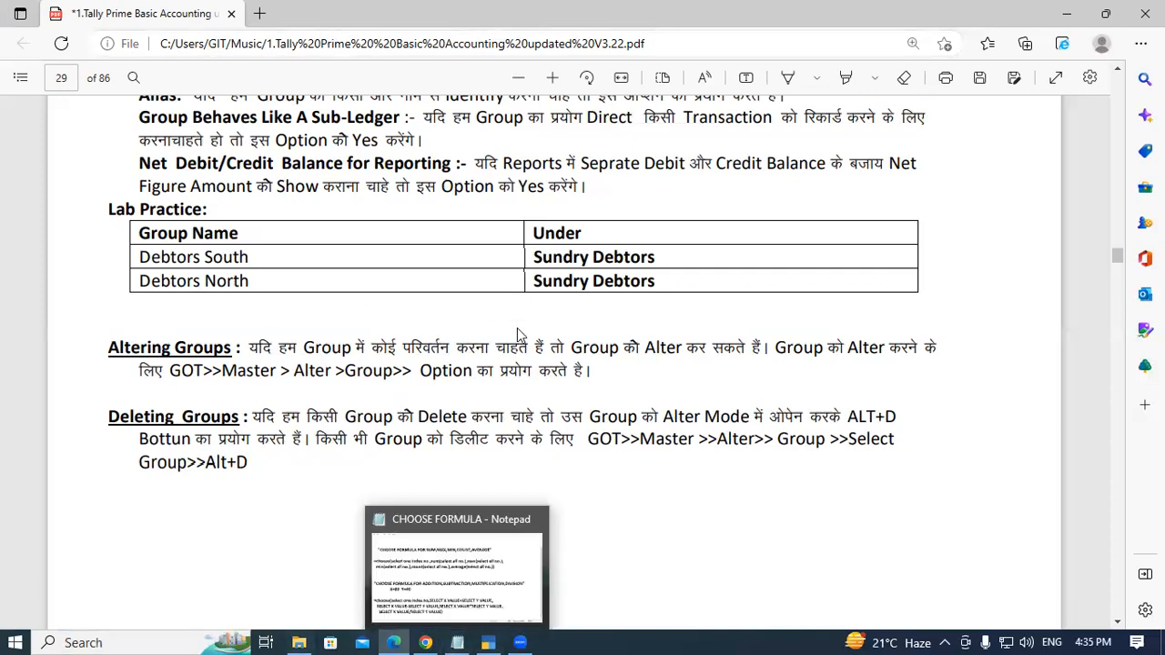
{"action": "left_click_drag", "start_coordinate": [525, 258], "coordinate": [631, 258]}
{"action": "left_click_drag", "start_coordinate": [535, 290], "coordinate": [656, 285]}
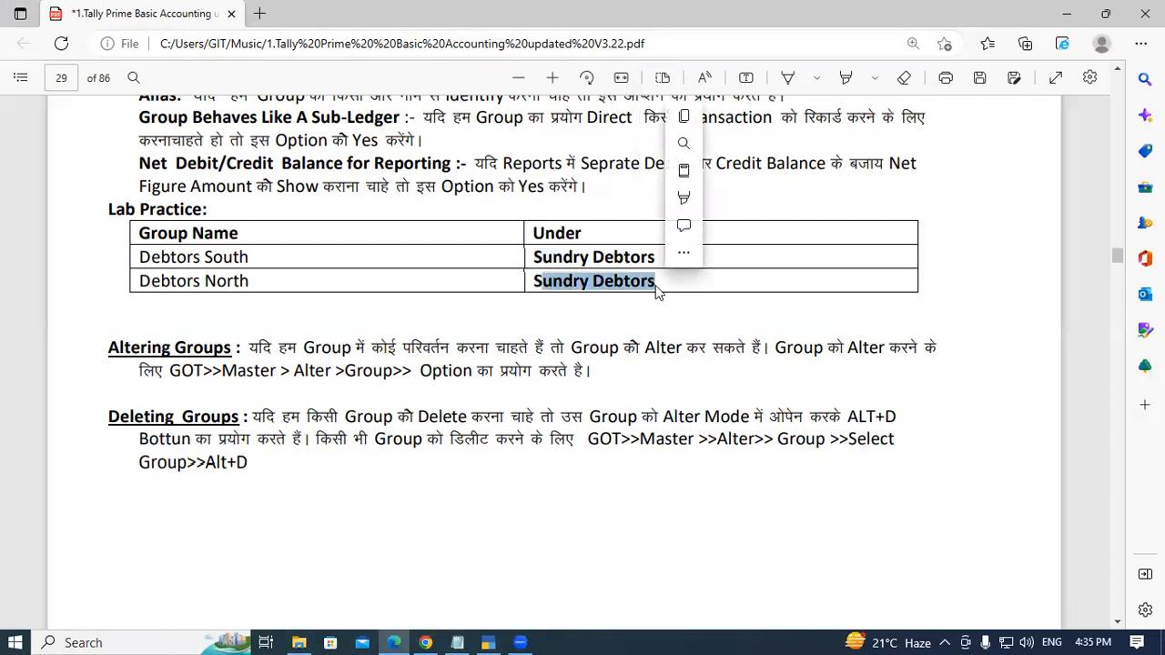
{"action": "left_click", "coordinate": [657, 285]}
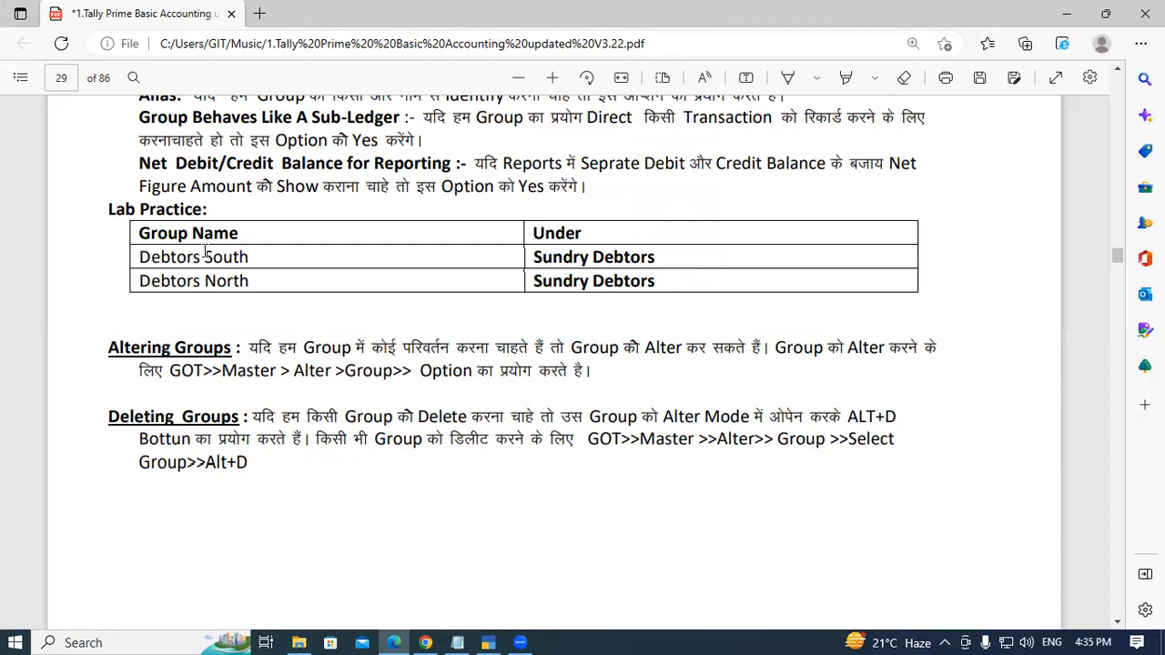
{"action": "left_click_drag", "start_coordinate": [152, 258], "coordinate": [256, 256]}
{"action": "left_click", "coordinate": [256, 256]}
{"action": "left_click_drag", "start_coordinate": [136, 264], "coordinate": [256, 256]}
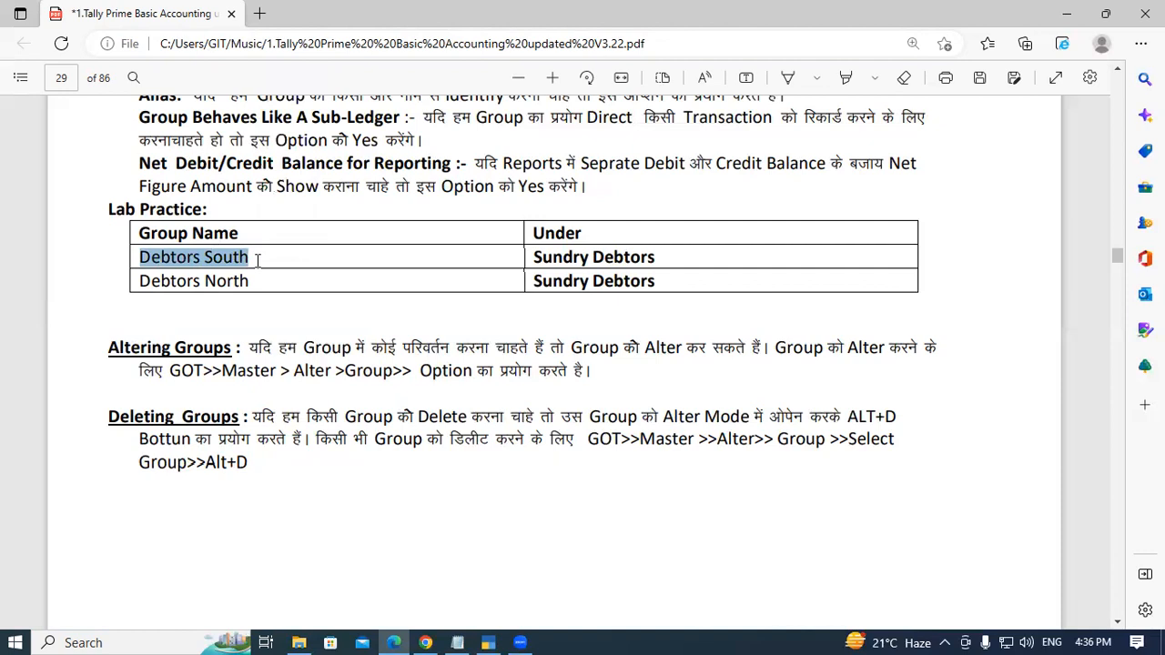
- Start creating a new group in TallyPrime and name it Debtors South
{"action": "key", "text": "alt+Tab"}
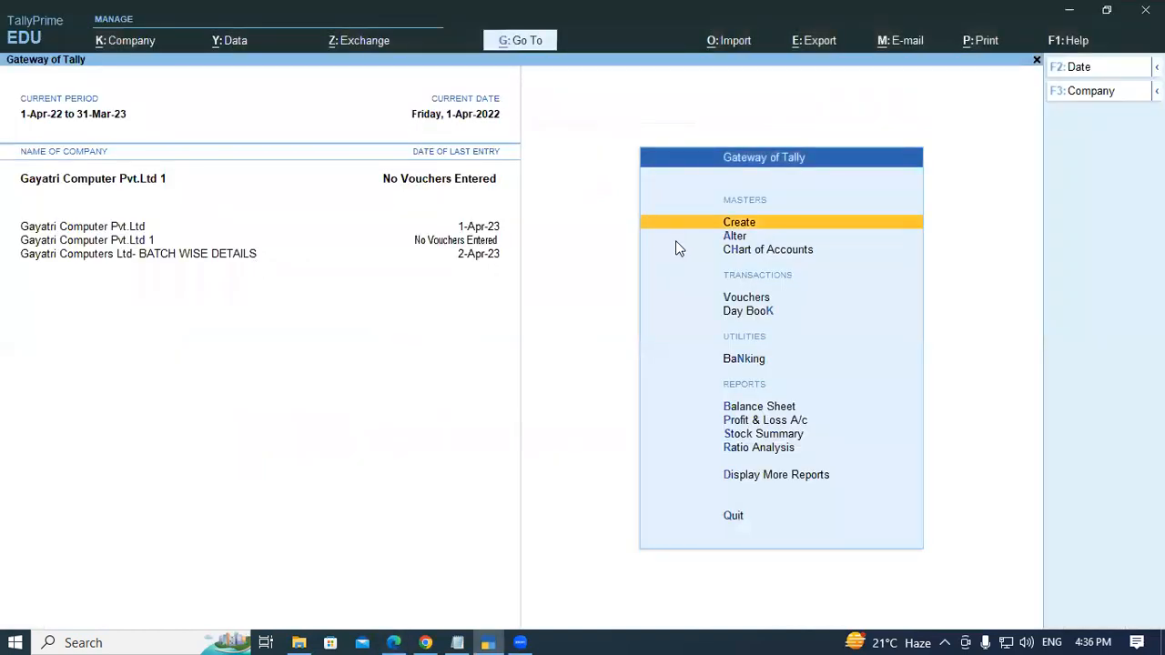
{"action": "key", "text": "Return"}
{"action": "key", "text": "Down"}
{"action": "key", "text": "Up"}
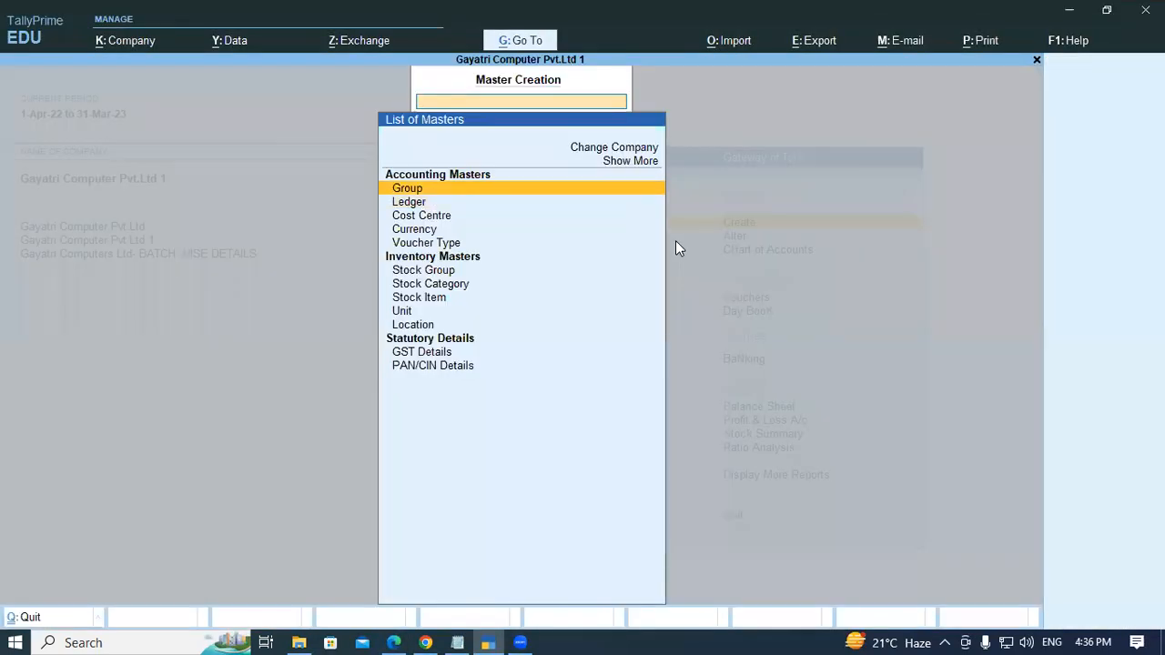
{"action": "key", "text": "Return"}
{"action": "type", "text": "Debtors South"}
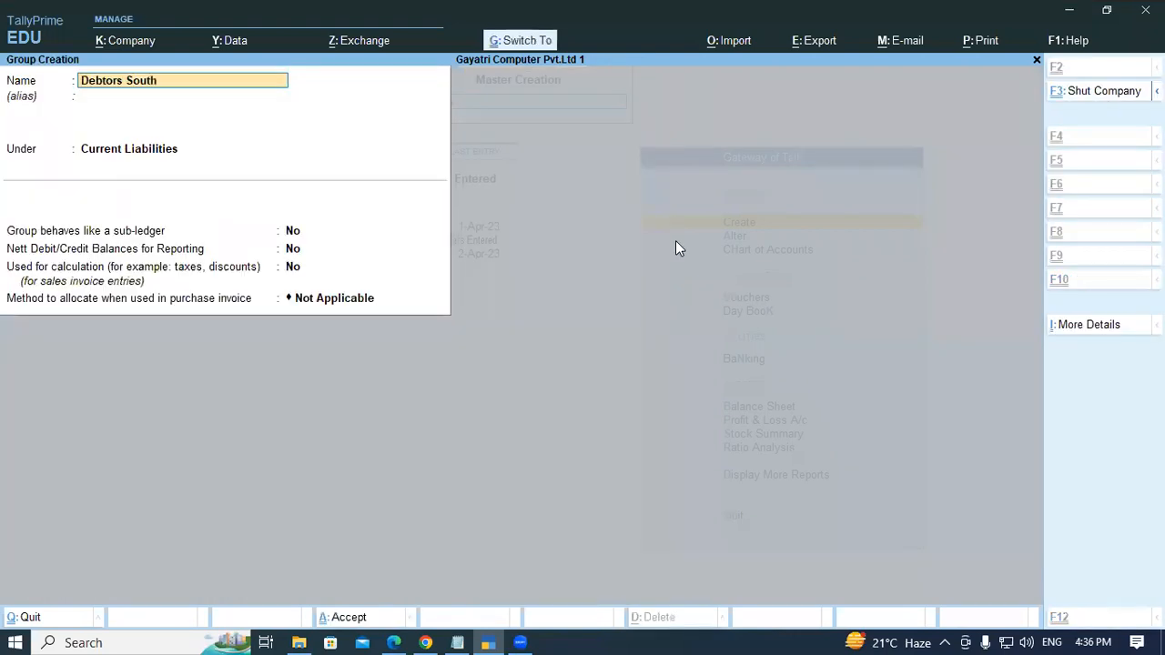
- Set the Debtors South group under Sundry Debtors and accept it
{"action": "key", "text": "Return"}
{"action": "key", "text": "Return"}
{"action": "type", "text": "SUN"}
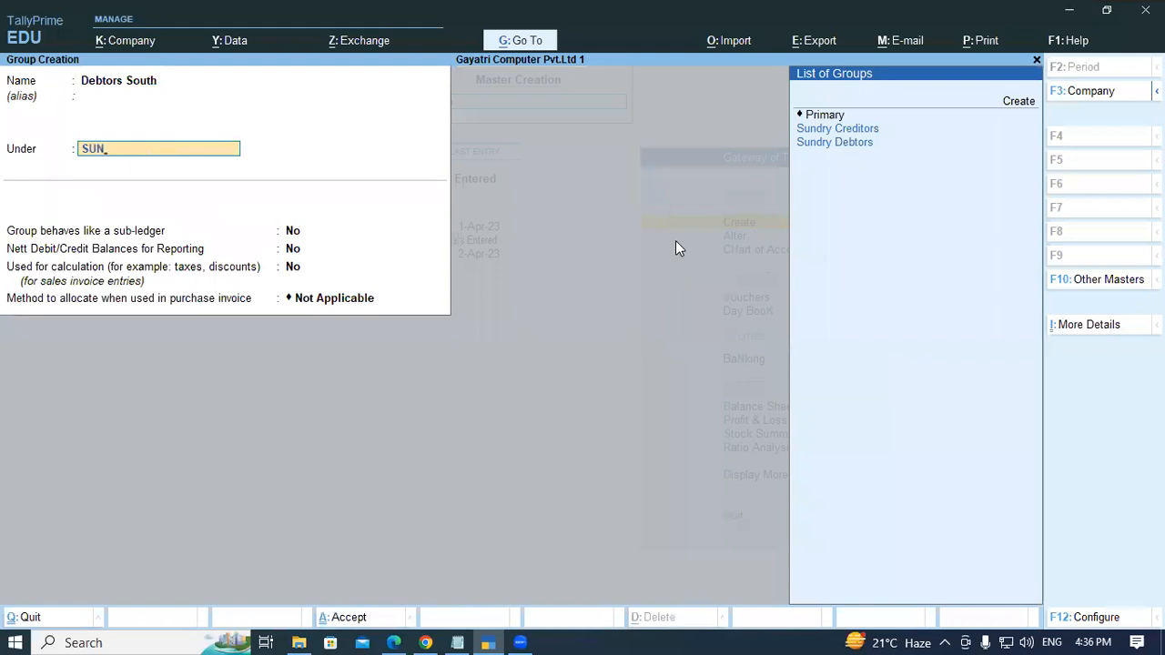
{"action": "key", "text": "Down"}
{"action": "key", "text": "Down"}
{"action": "key", "text": "Return"}
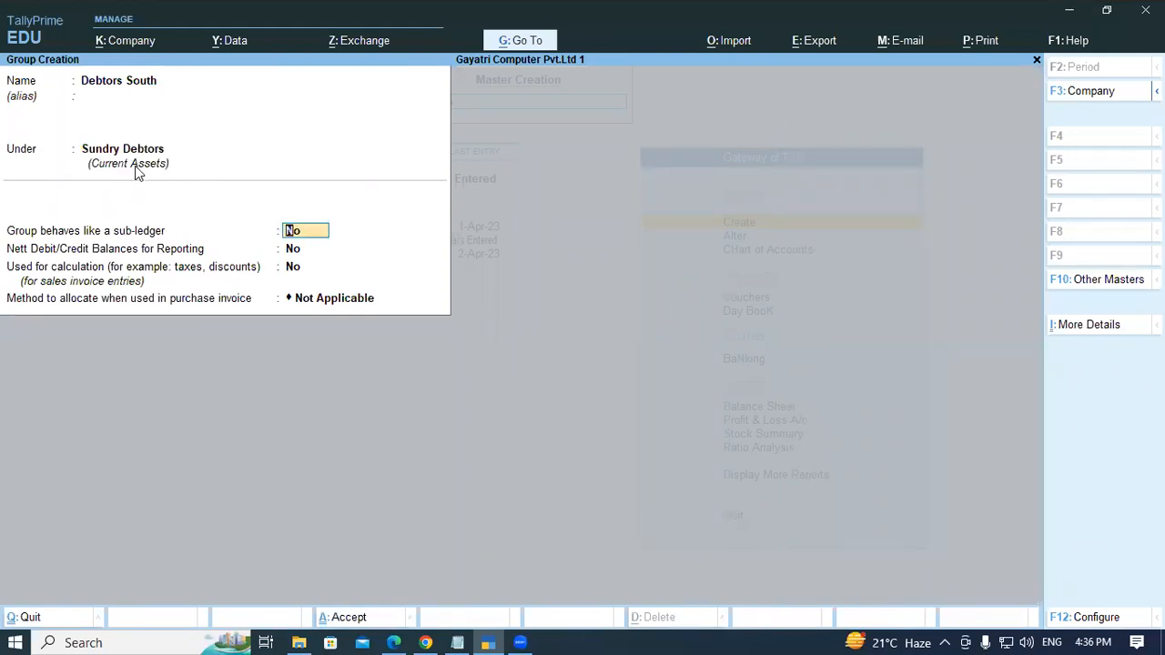
{"action": "key", "text": "ctrl"}
{"action": "key", "text": "ctrl+a"}
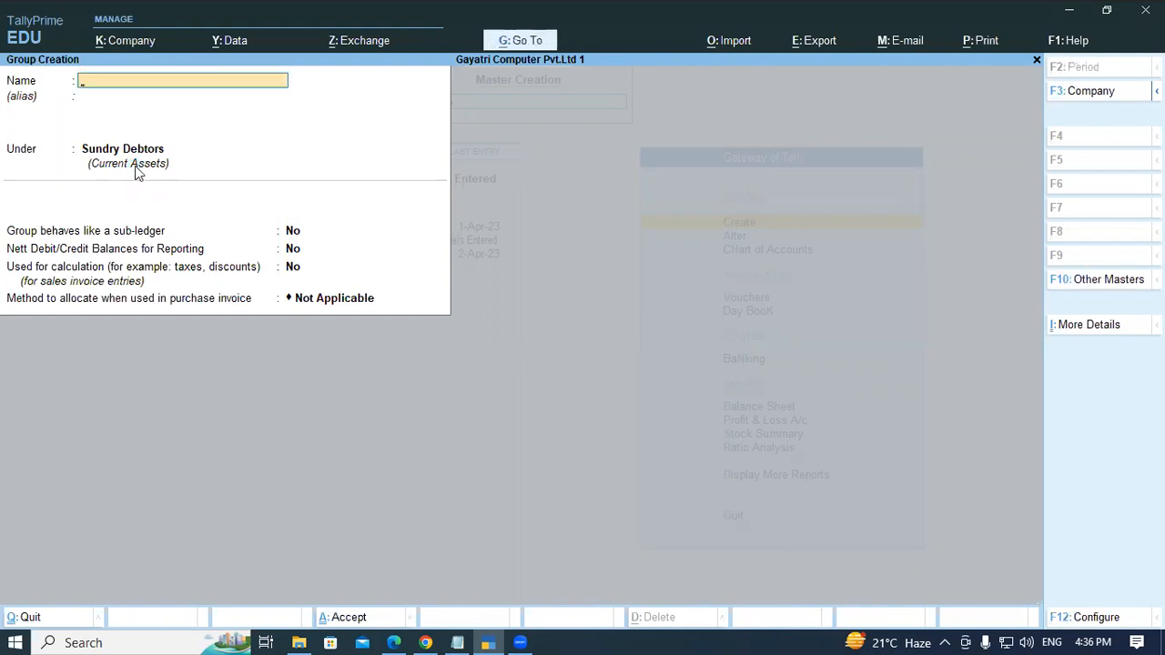
- Copy the group name Debtors North from the PDF table
{"action": "key", "text": "alt+Tab"}
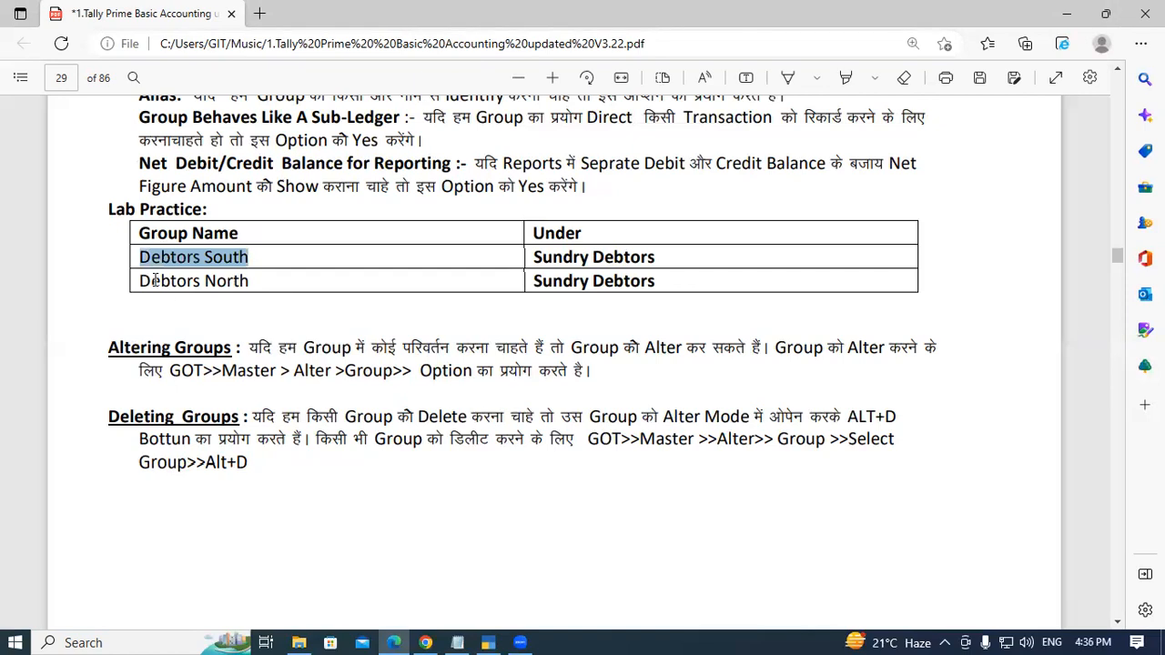
{"action": "left_click", "coordinate": [176, 283]}
{"action": "left_click_drag", "start_coordinate": [140, 281], "coordinate": [261, 279]}
{"action": "key", "text": "ctrl+c"}
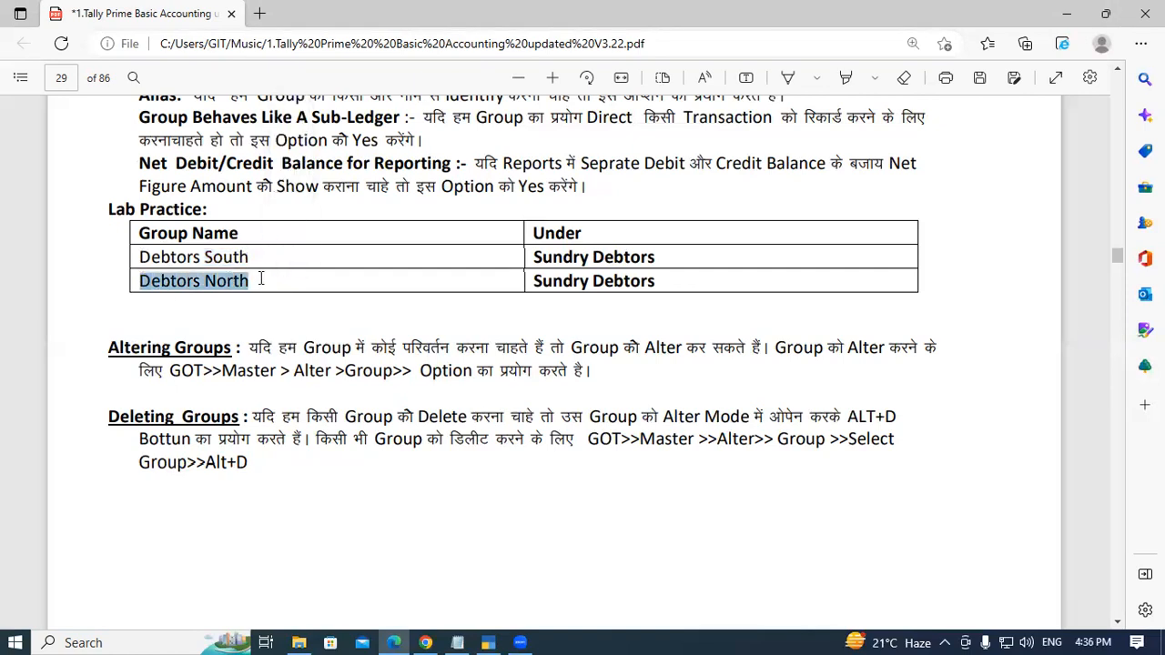
- Paste Debtors North as the next group's name, keep it under Sundry Debtors, and accept it
{"action": "key", "text": "alt+Tab"}
{"action": "key", "text": "ctrl+v"}
{"action": "key", "text": "Return"}
{"action": "key", "text": "Return"}
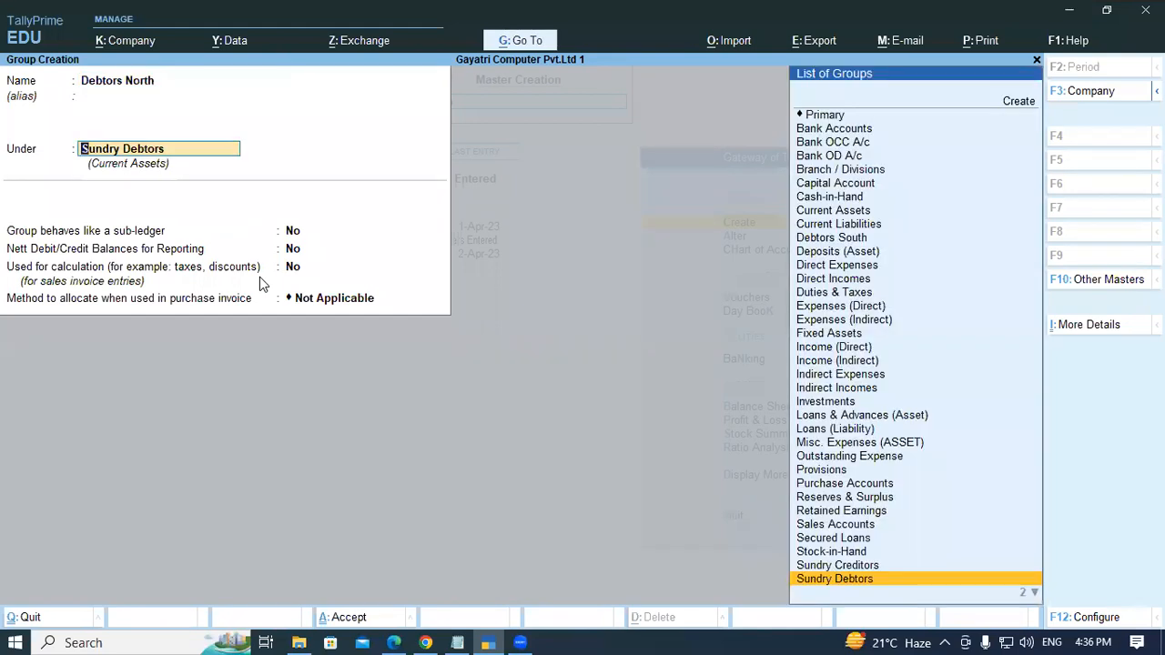
{"action": "key", "text": "Return"}
{"action": "key", "text": "Return"}
{"action": "key", "text": "Return"}
{"action": "key", "text": "Return"}
{"action": "key", "text": "Return"}
{"action": "key", "text": "Return"}
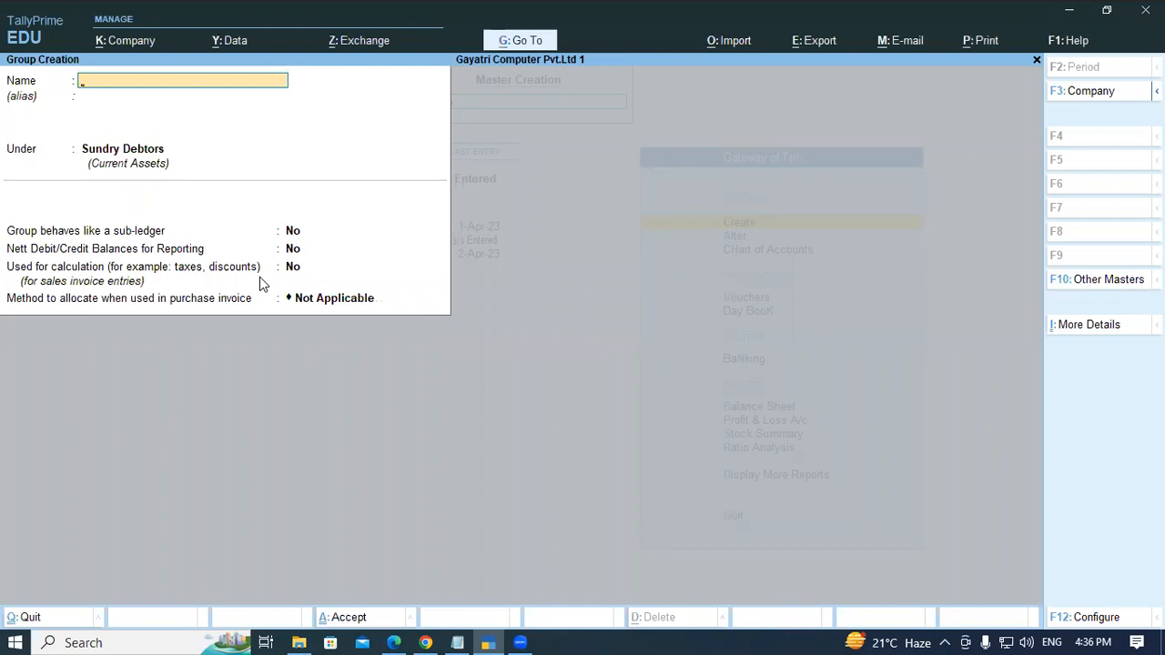
- Create a group named DEBTORS PADRAUNA under Sundry Debtors and accept it
{"action": "type", "text": "DEBTORS PADRAUNA"}
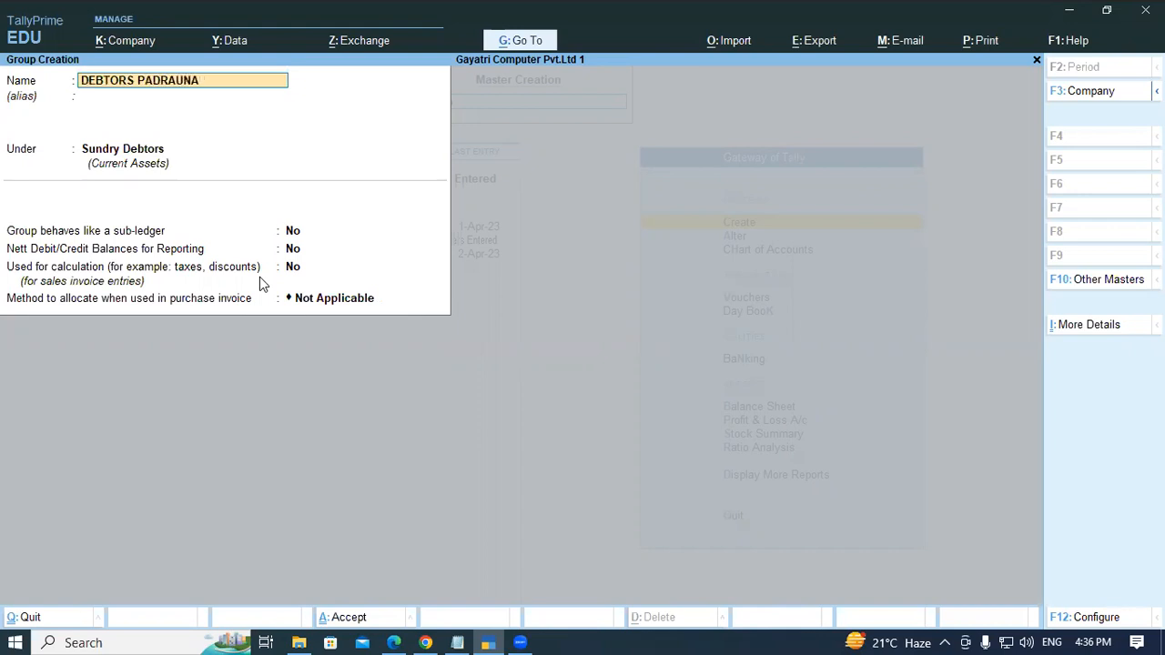
{"action": "key", "text": "Return"}
{"action": "key", "text": "Return"}
{"action": "key", "text": "Return"}
{"action": "key", "text": "Return"}
{"action": "key", "text": "Return"}
{"action": "key", "text": "Return"}
{"action": "key", "text": "Return"}
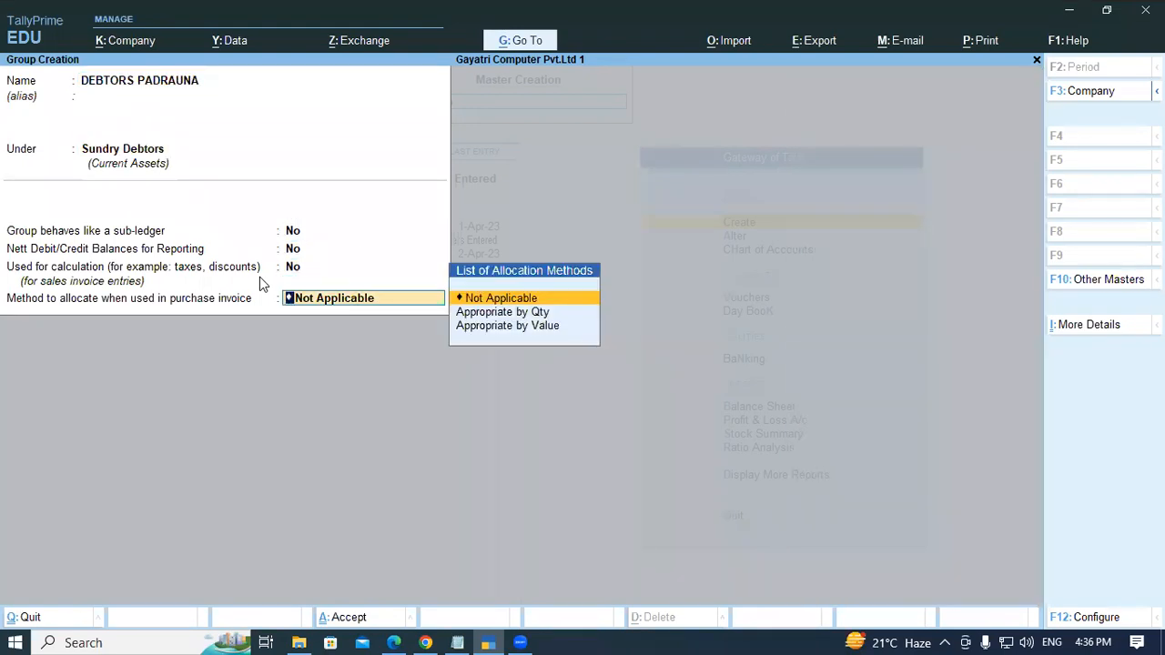
- Name another new group DEBTORS RAMKOLA
{"action": "type", "text": "DEBTROS"}
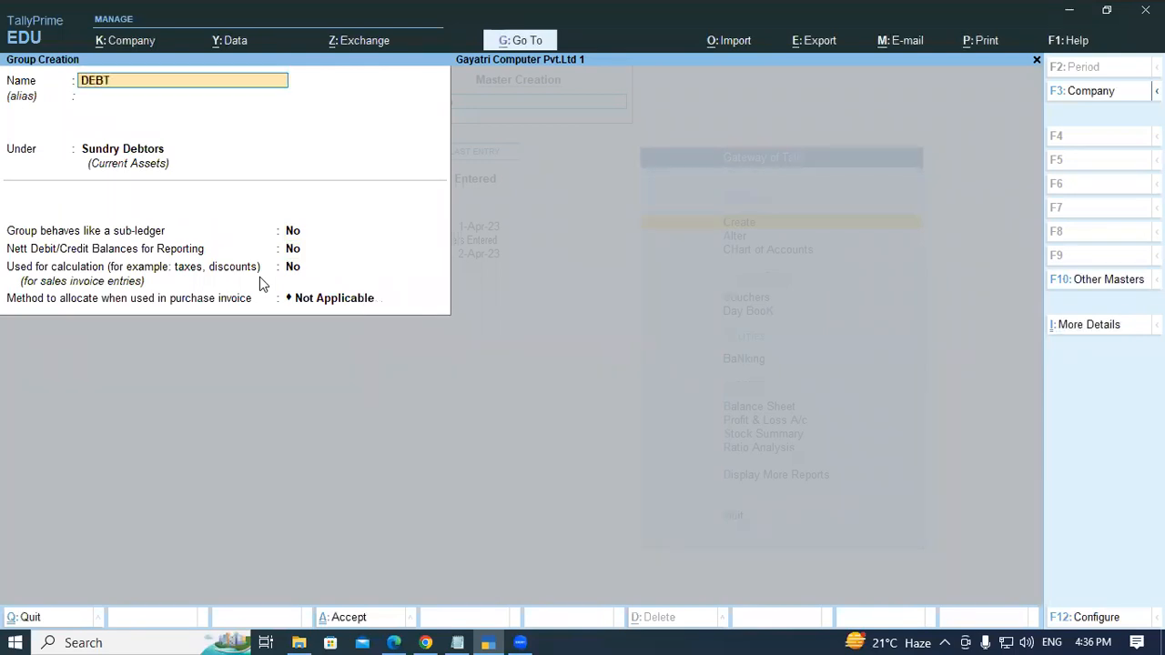
{"action": "key", "text": "BackSpace"}
{"action": "key", "text": "BackSpace"}
{"action": "key", "text": "BackSpace"}
{"action": "type", "text": "ORS RAMKOLA"}
- Keep DEBTORS RAMKOLA under Sundry Debtors, accept it, and close group creation
{"action": "key", "text": "Return"}
{"action": "key", "text": "Return"}
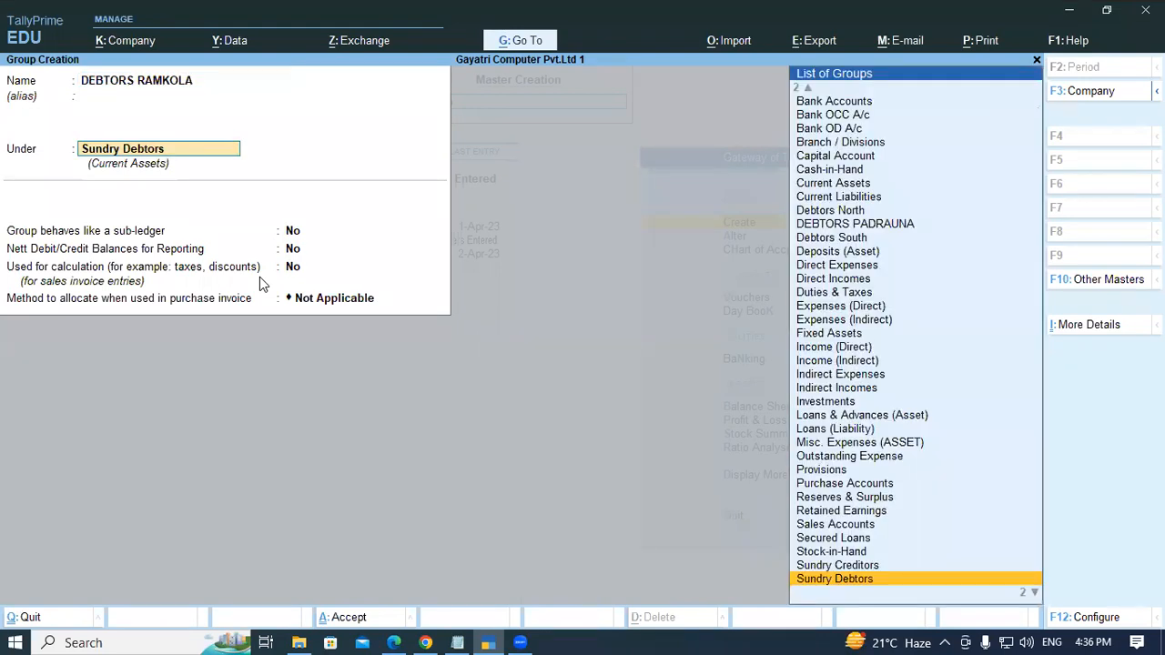
{"action": "key", "text": "Return"}
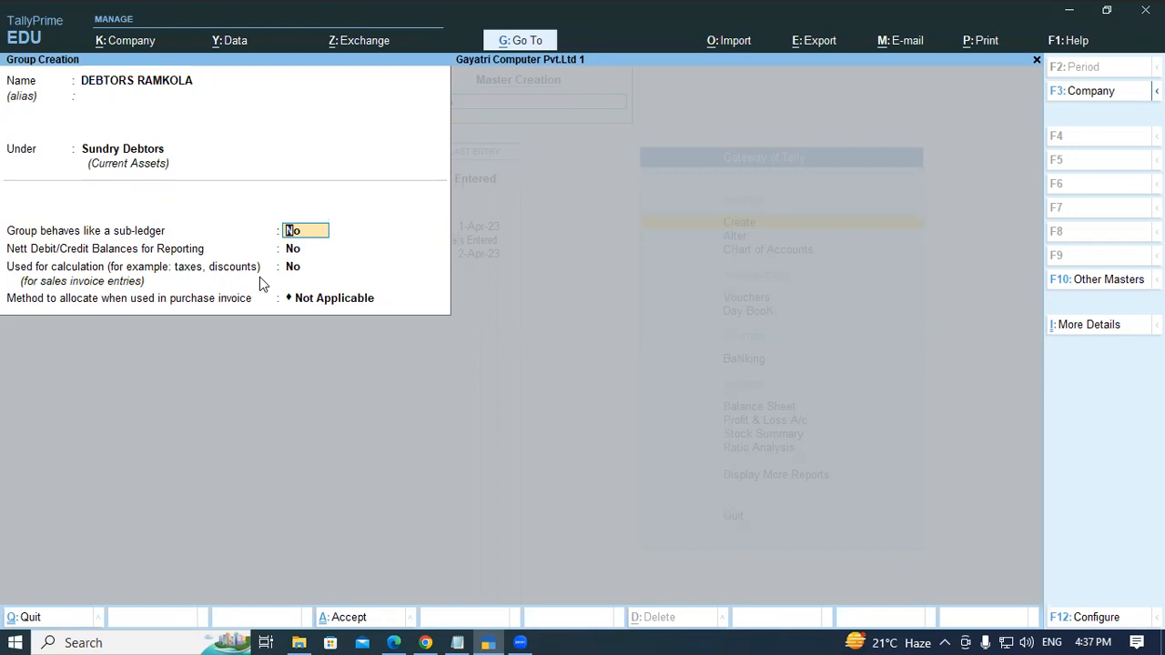
{"action": "key", "text": "Return"}
{"action": "key", "text": "Return"}
{"action": "key", "text": "Return"}
{"action": "key", "text": "Return"}
{"action": "key", "text": "Return"}
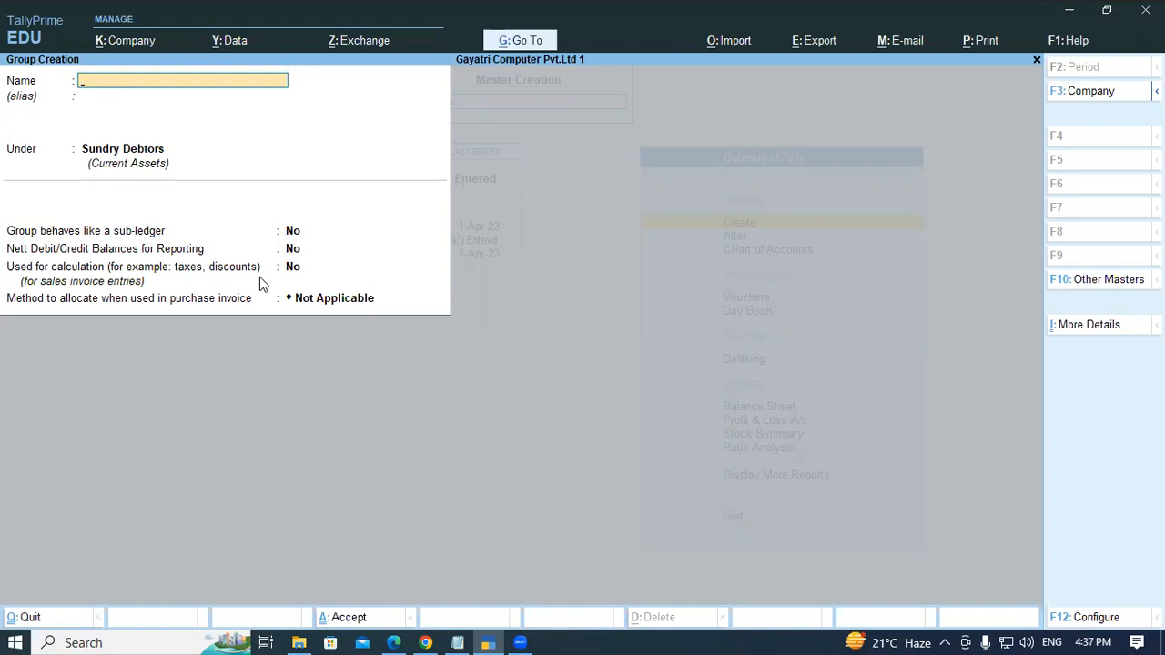
{"action": "key", "text": "Escape"}
{"action": "key", "text": "Return"}
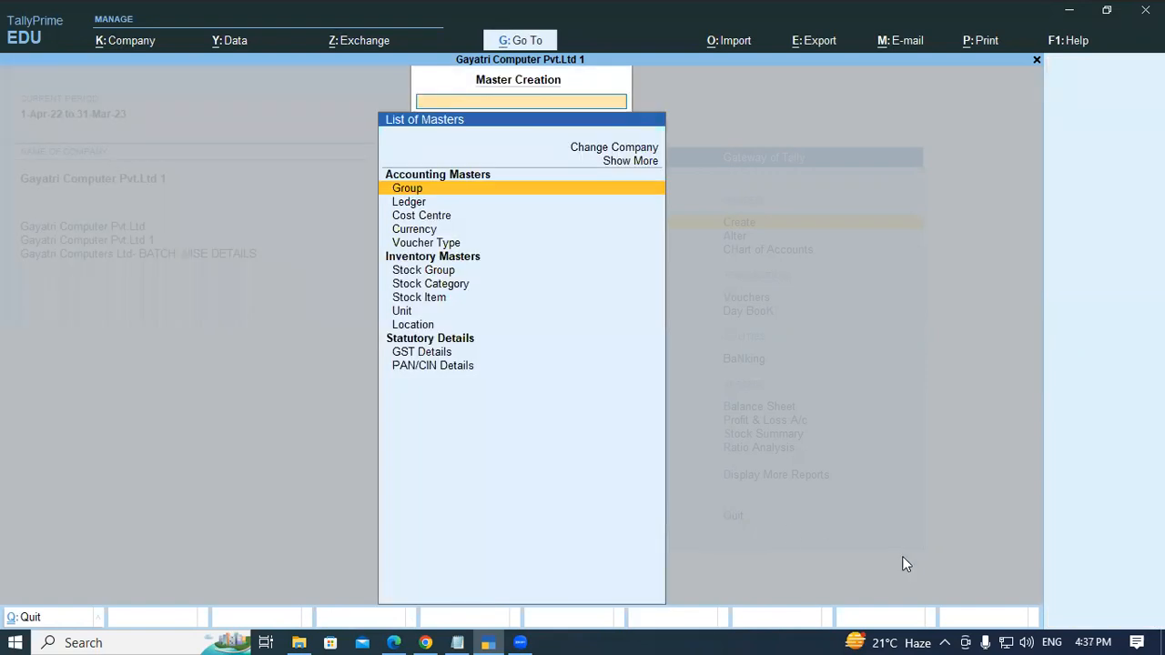